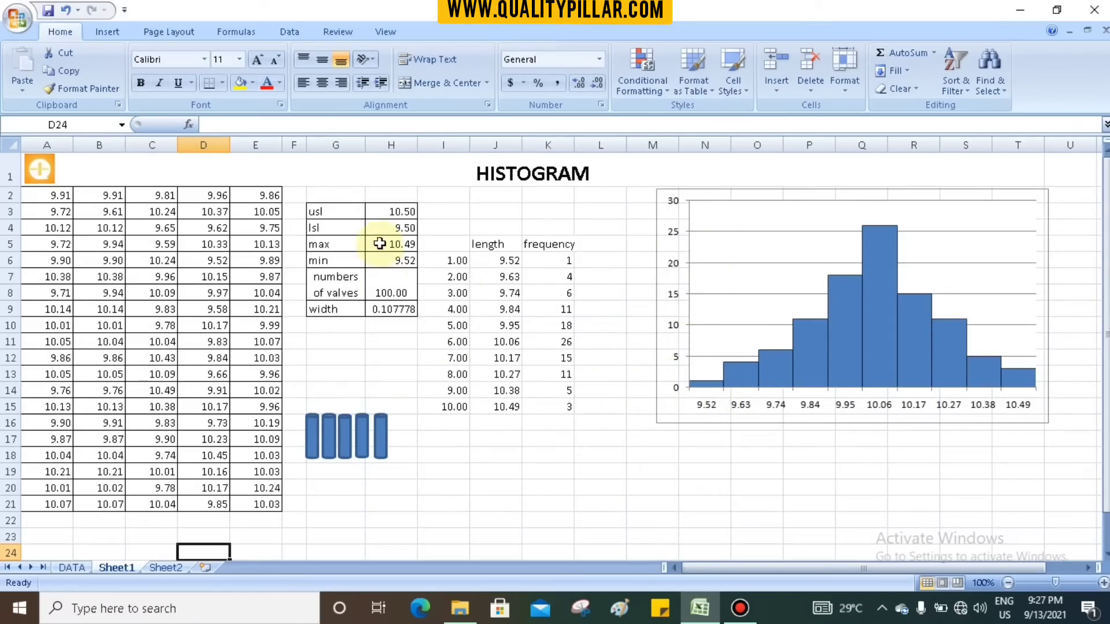
- Review the measurement data in A2:E21 on Sheet1 and the source readings on the DATA sheet
drag(55, 201, 265, 495)
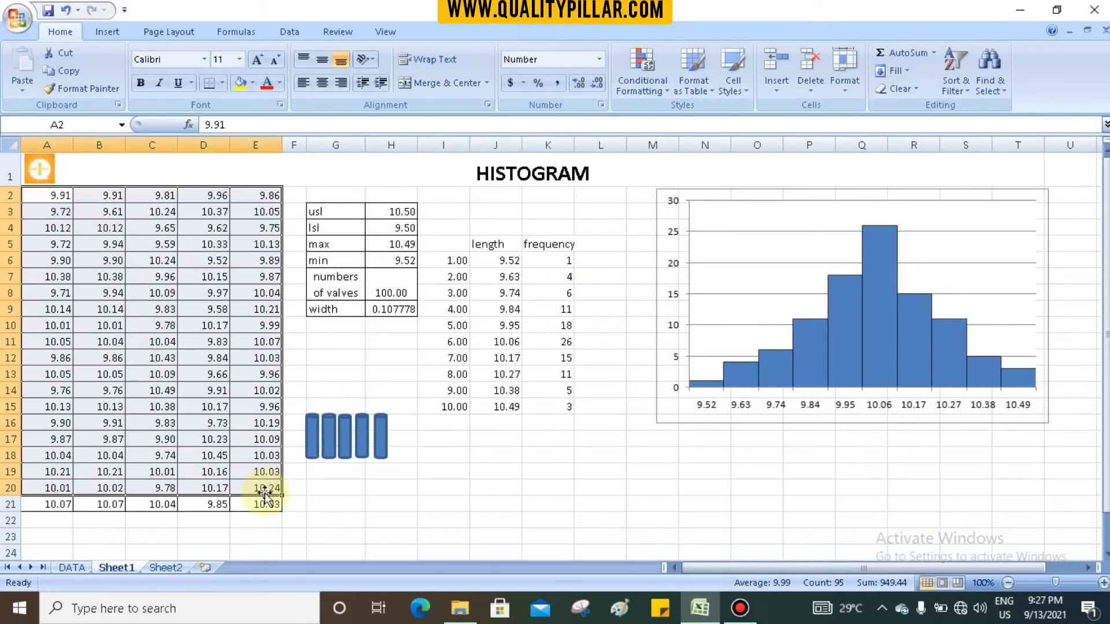
click(74, 566)
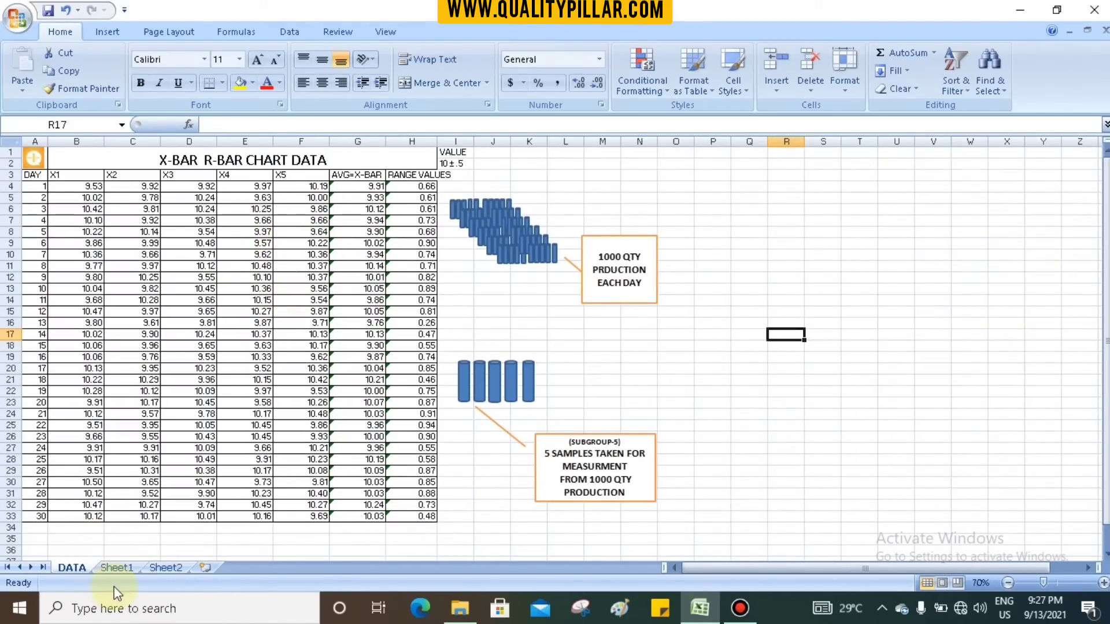
click(120, 566)
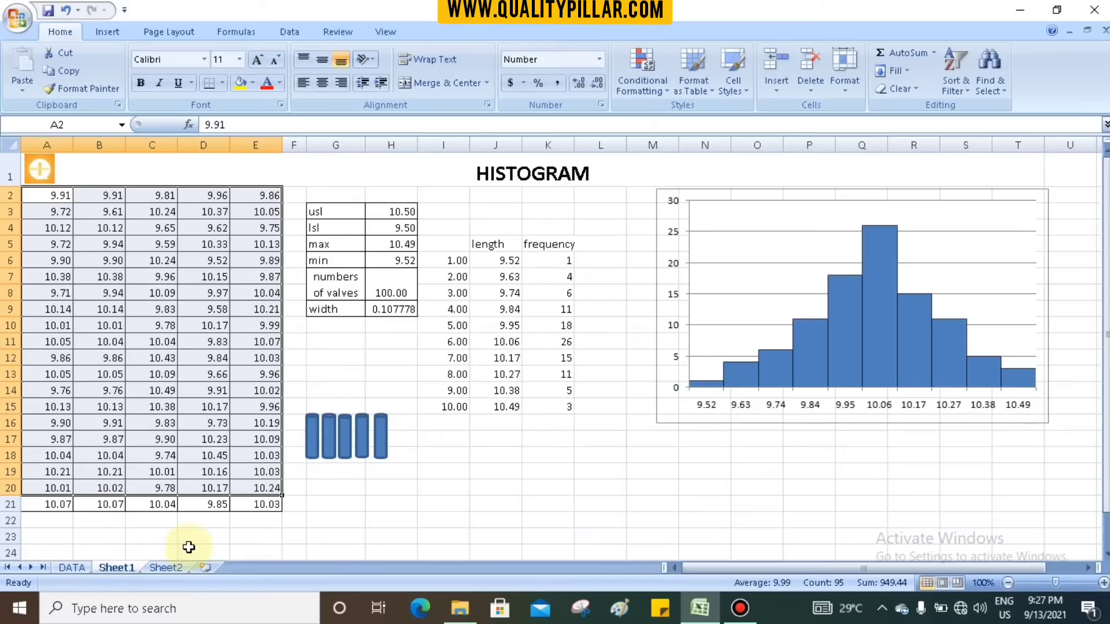
click(190, 548)
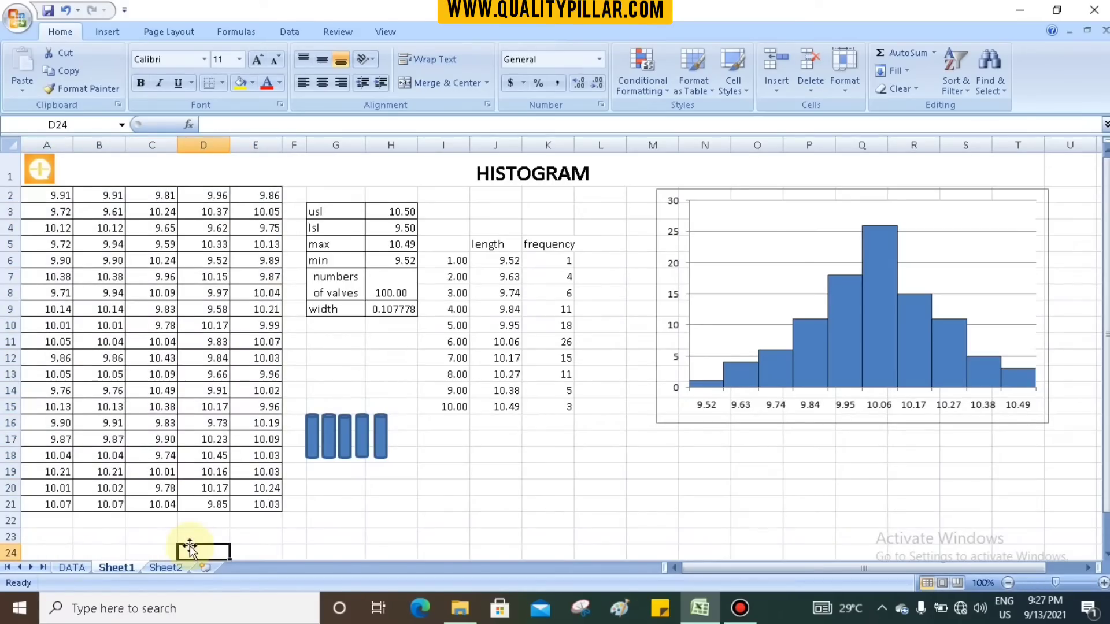
drag(33, 195, 259, 510)
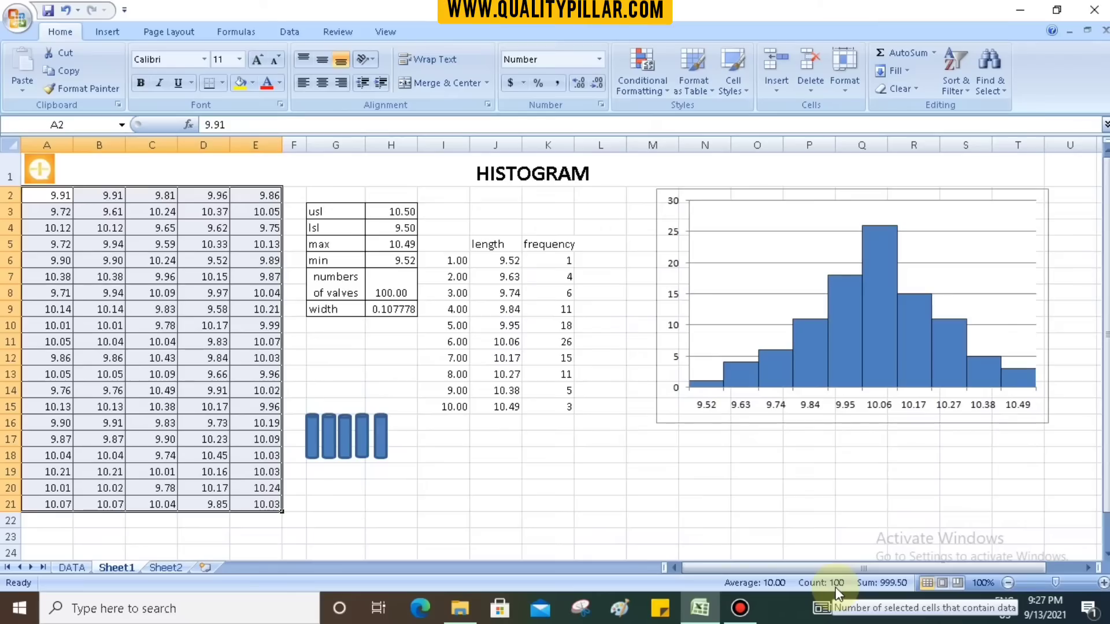
click(688, 492)
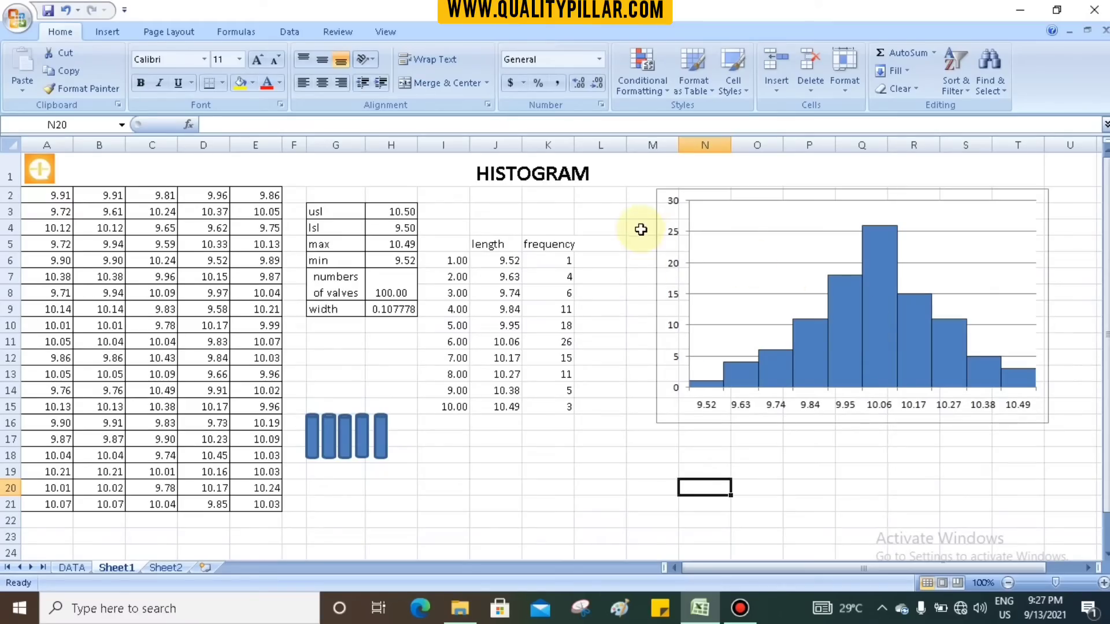
- Delete the histogram chart and clear the length and frequency values in J6:K15
click(656, 195)
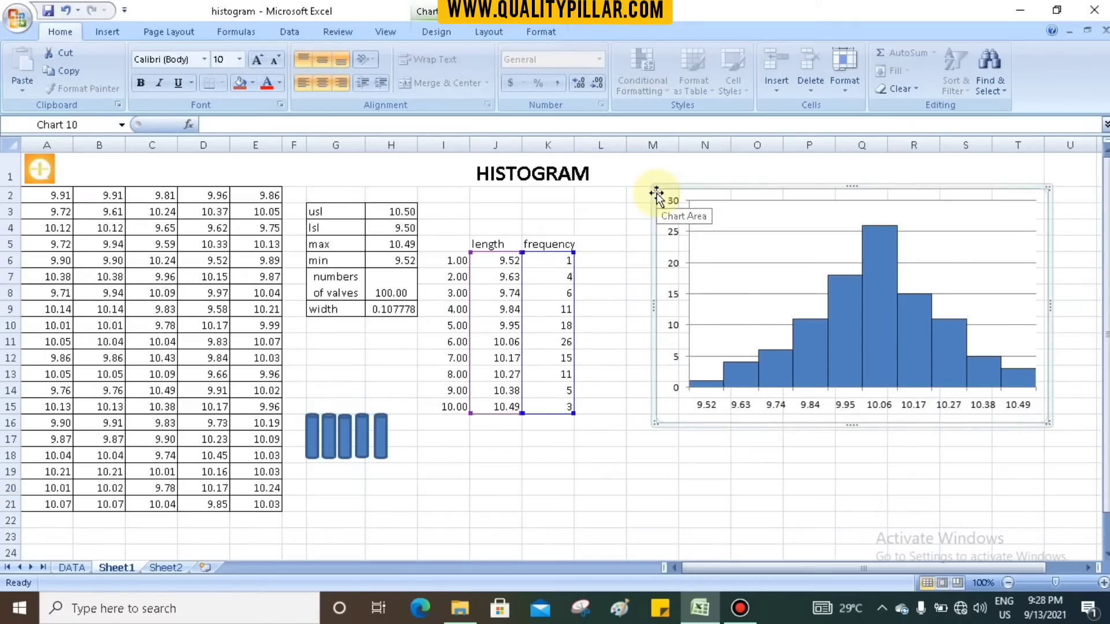
key(Delete)
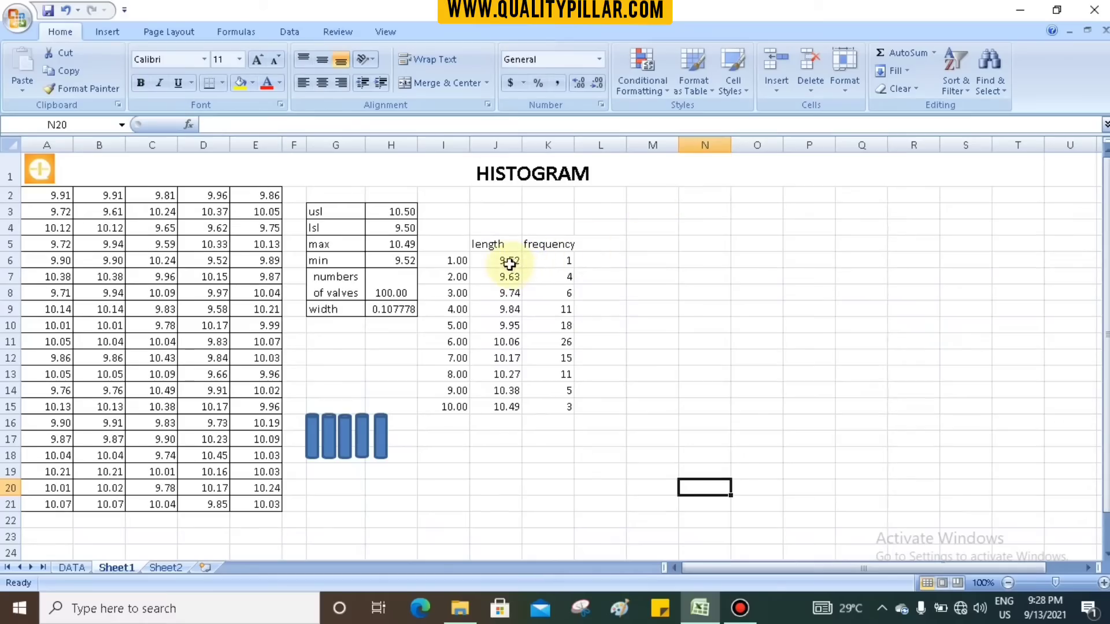
drag(509, 264, 548, 407)
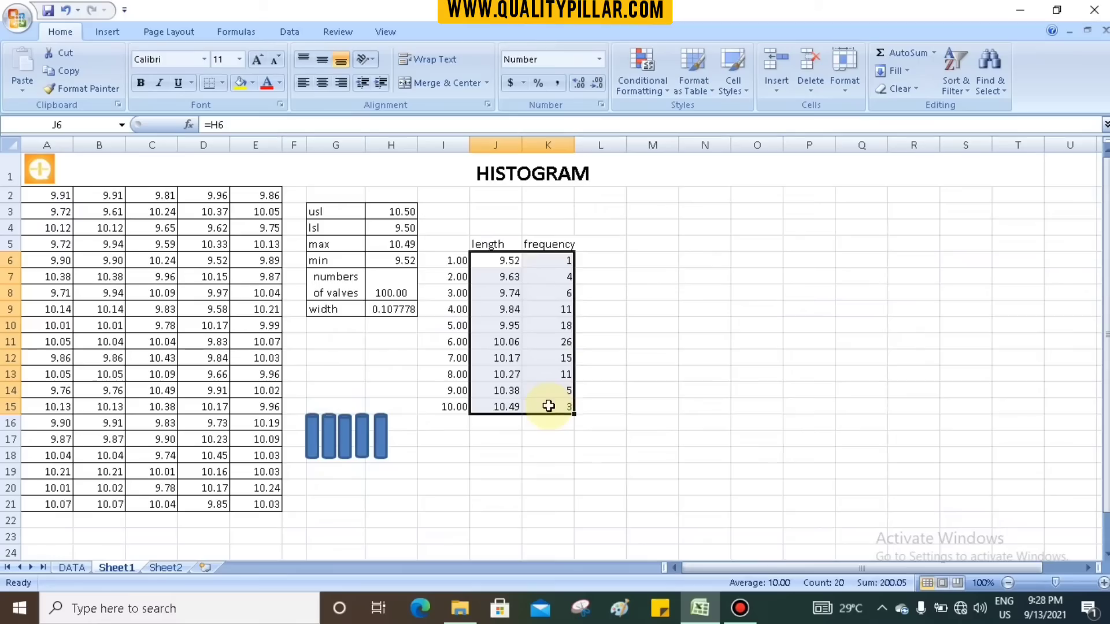
key(Delete)
click(707, 322)
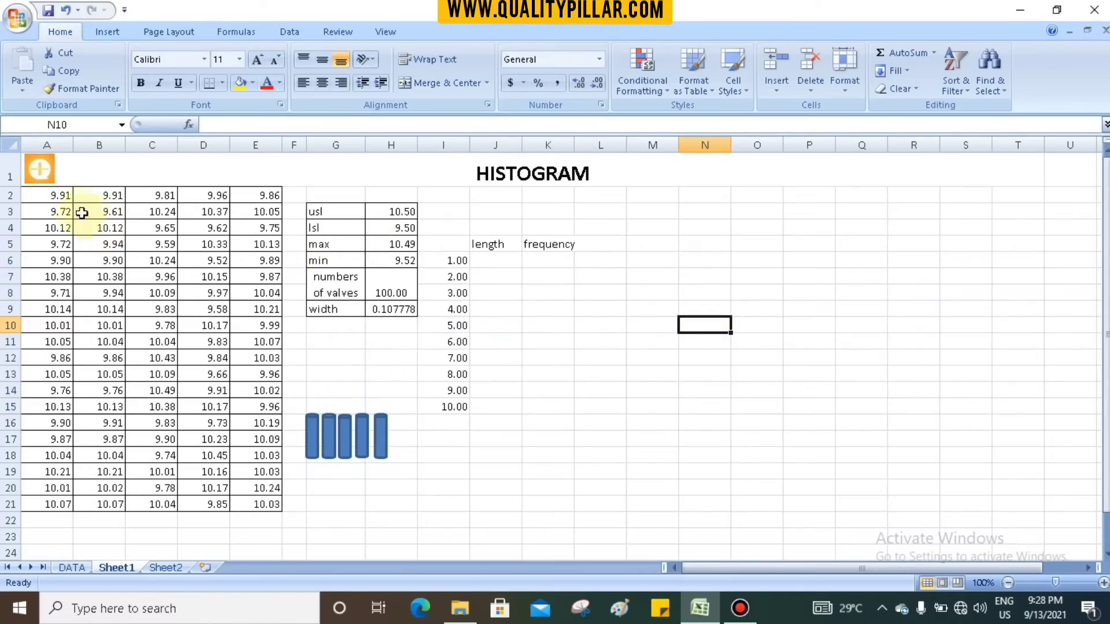
- Examine the measurements in A2:E21, the DATA sheet, and the usl and lsl limits in H3:H4
drag(62, 194, 249, 510)
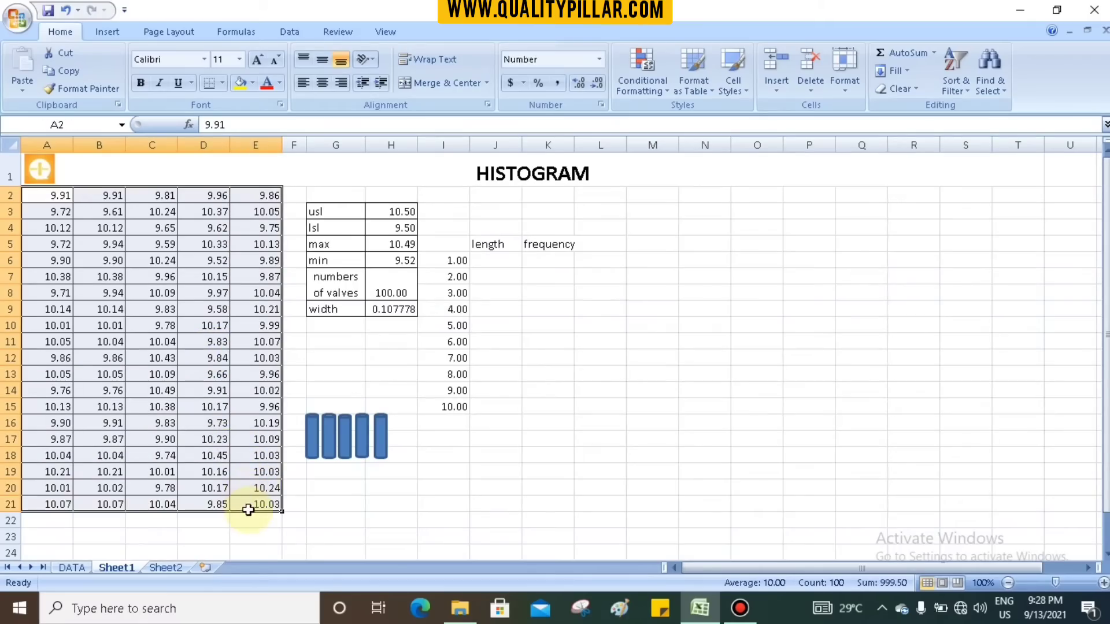
click(79, 567)
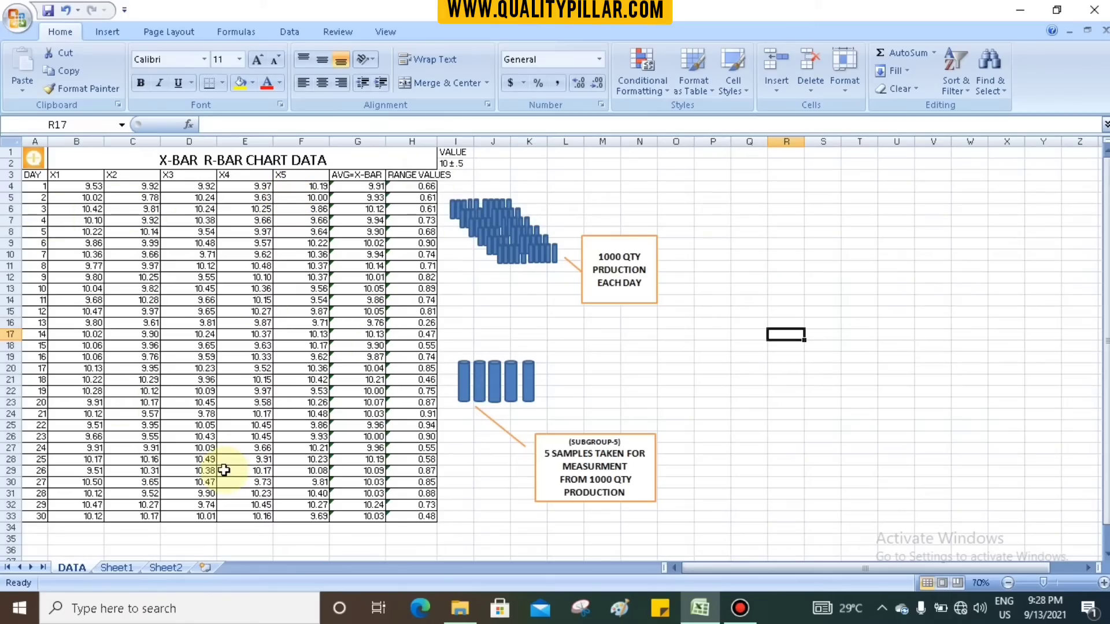
click(117, 568)
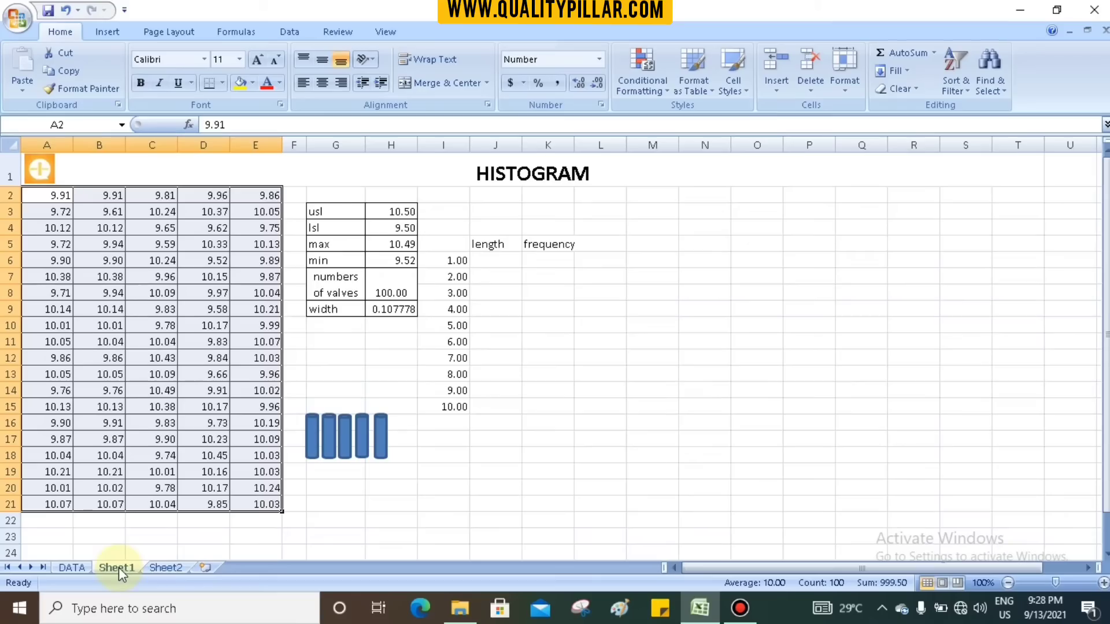
click(406, 228)
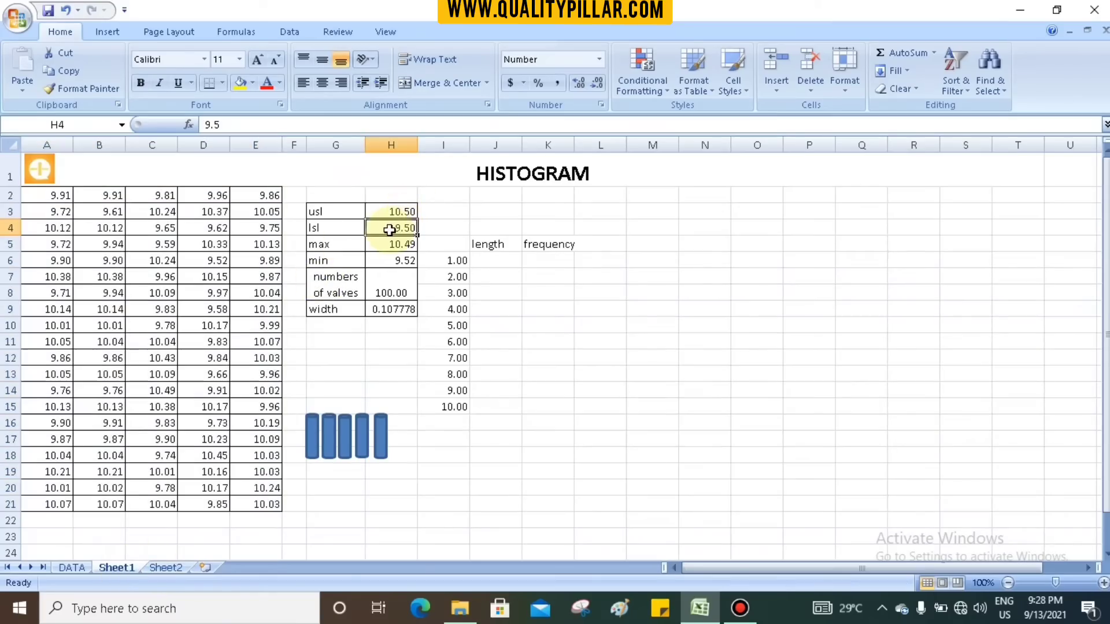
click(403, 212)
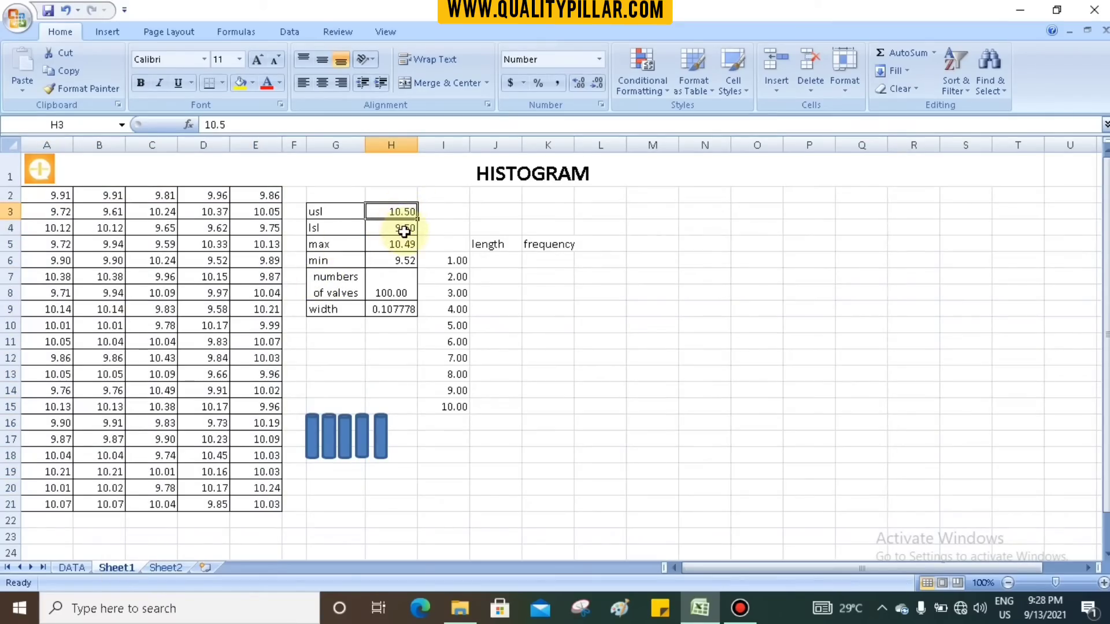
click(406, 228)
click(401, 213)
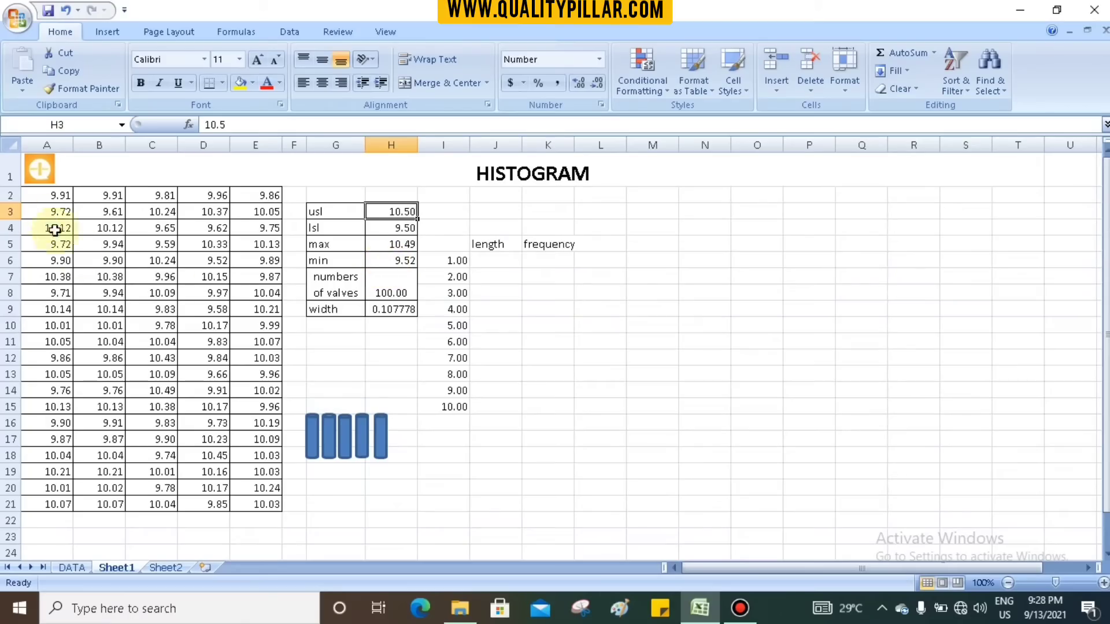
drag(52, 195, 242, 504)
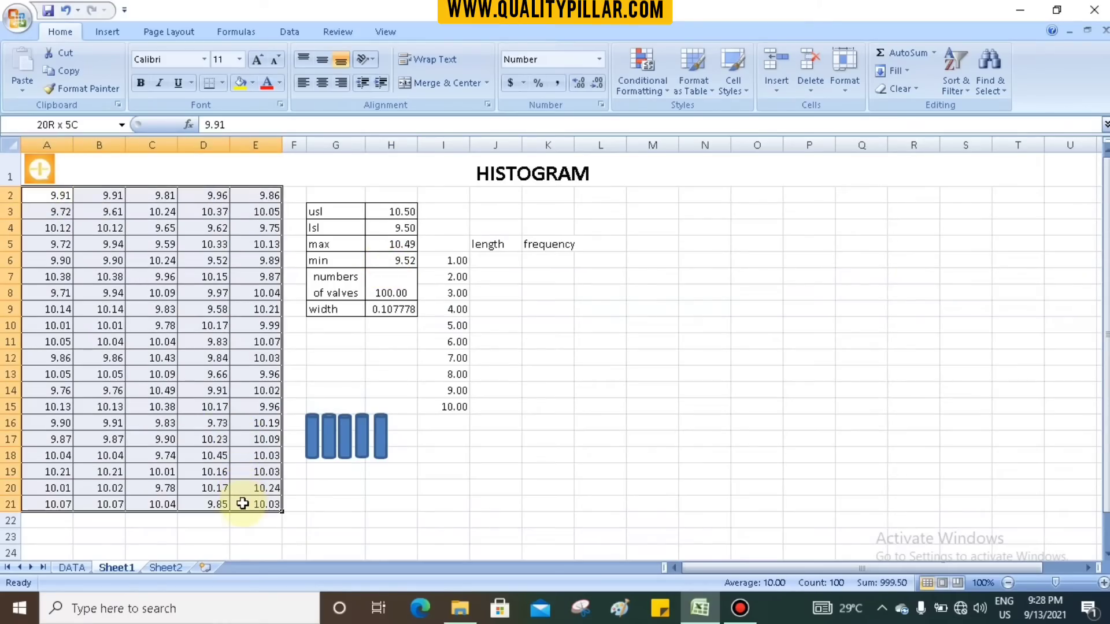
click(345, 373)
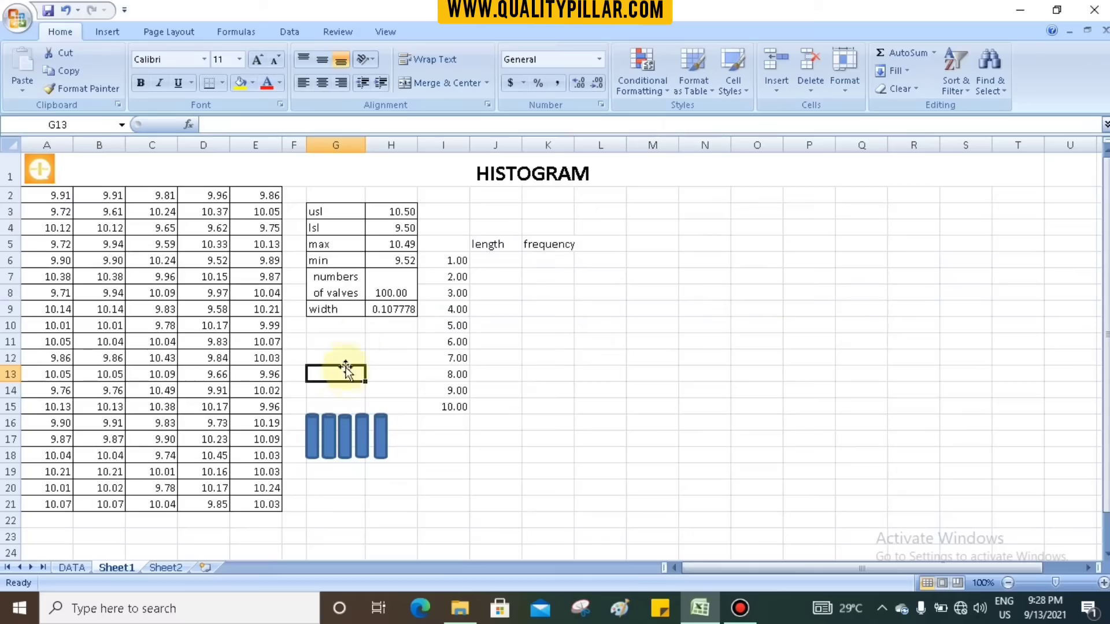
- Enter a MIN formula over A2:E21 in cell H6 as the minimum value
click(389, 260)
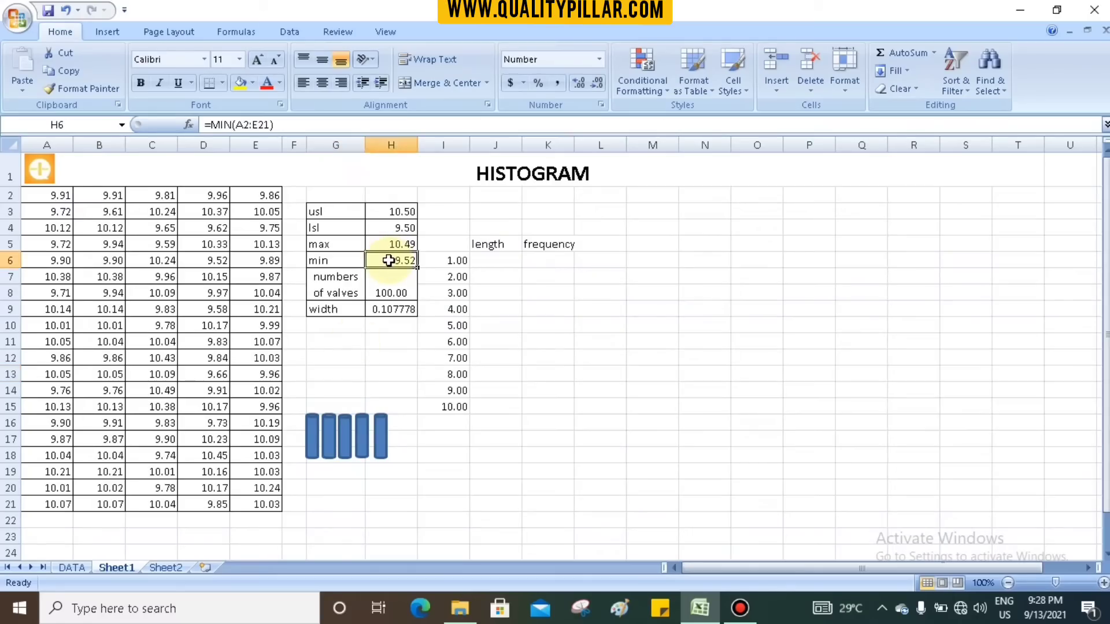
text(=min)
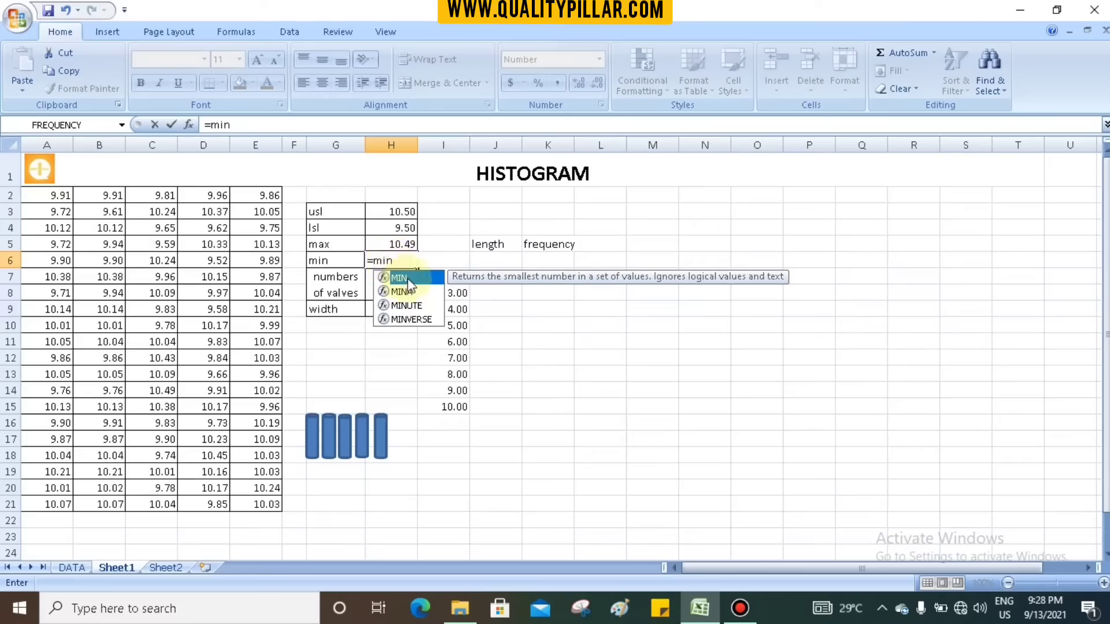
double_click(404, 278)
click(56, 197)
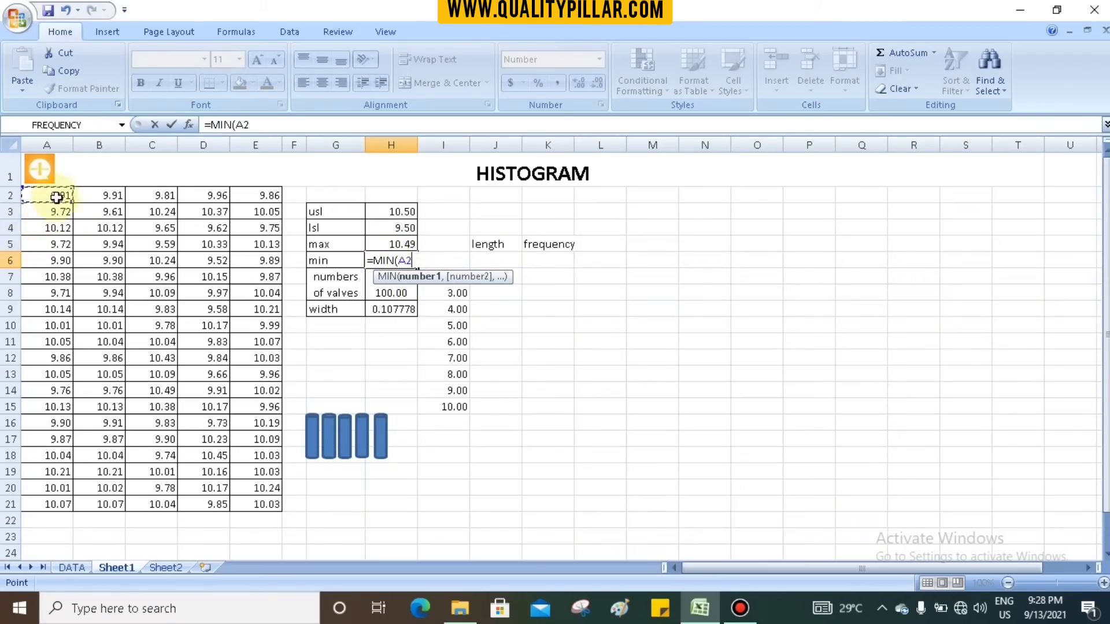
drag(56, 197, 259, 514)
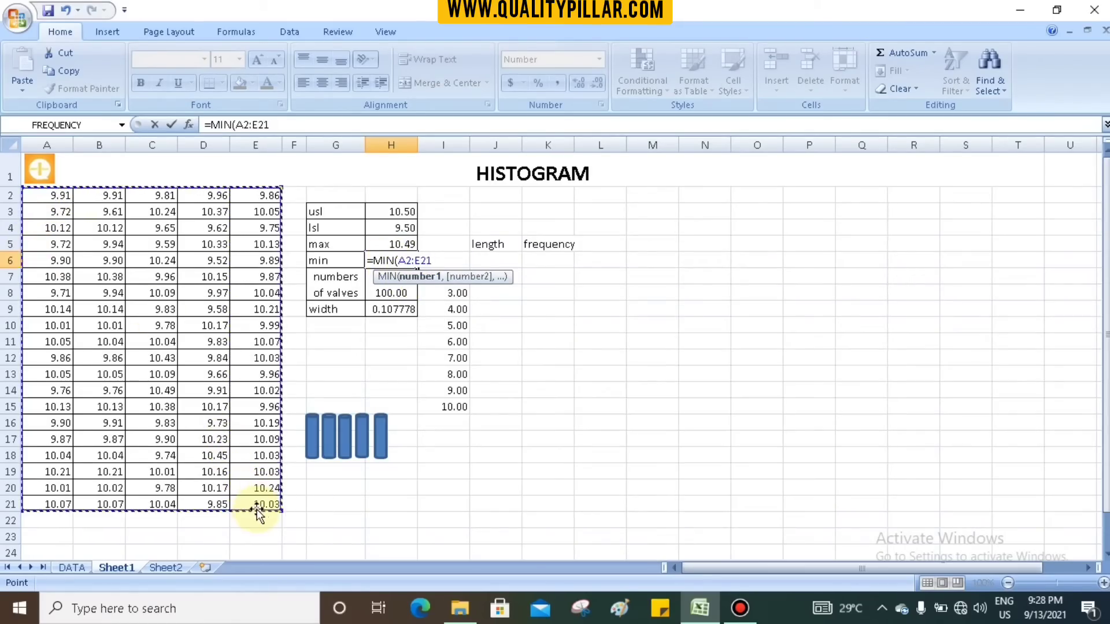
key(Return)
click(400, 262)
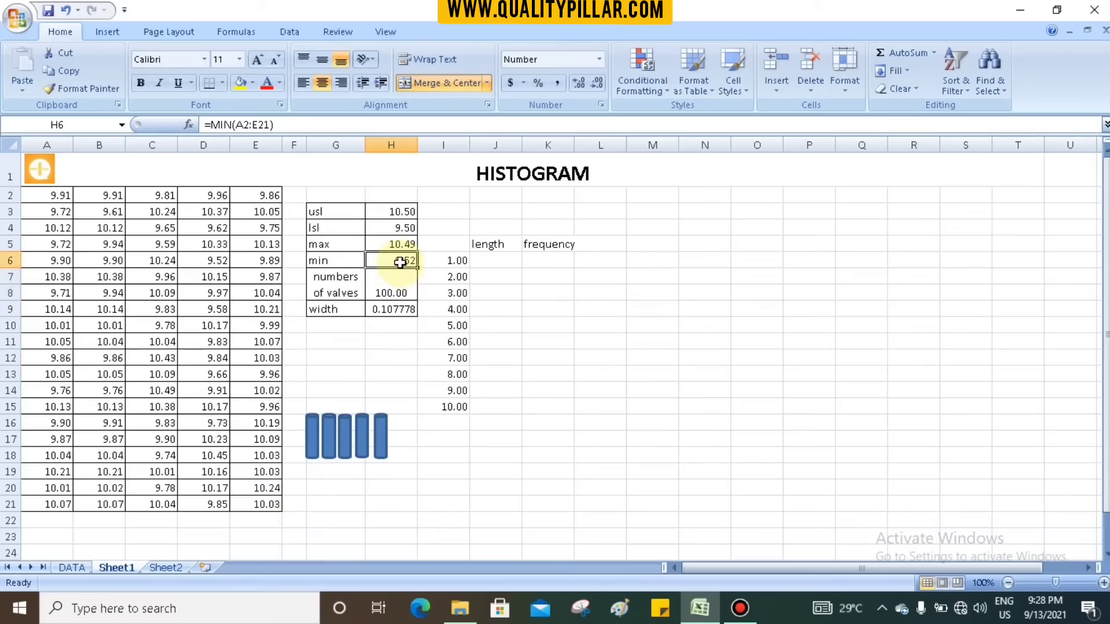
- Enter a MAX formula over A2:E21 in cell H5 as the maximum value
click(397, 247)
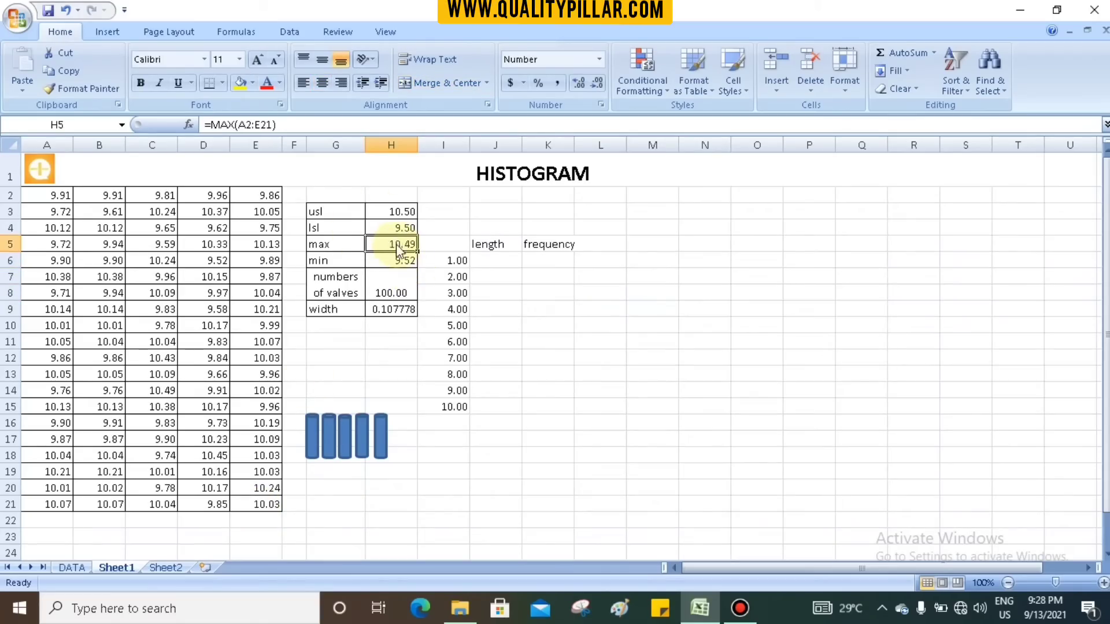
text(=max)
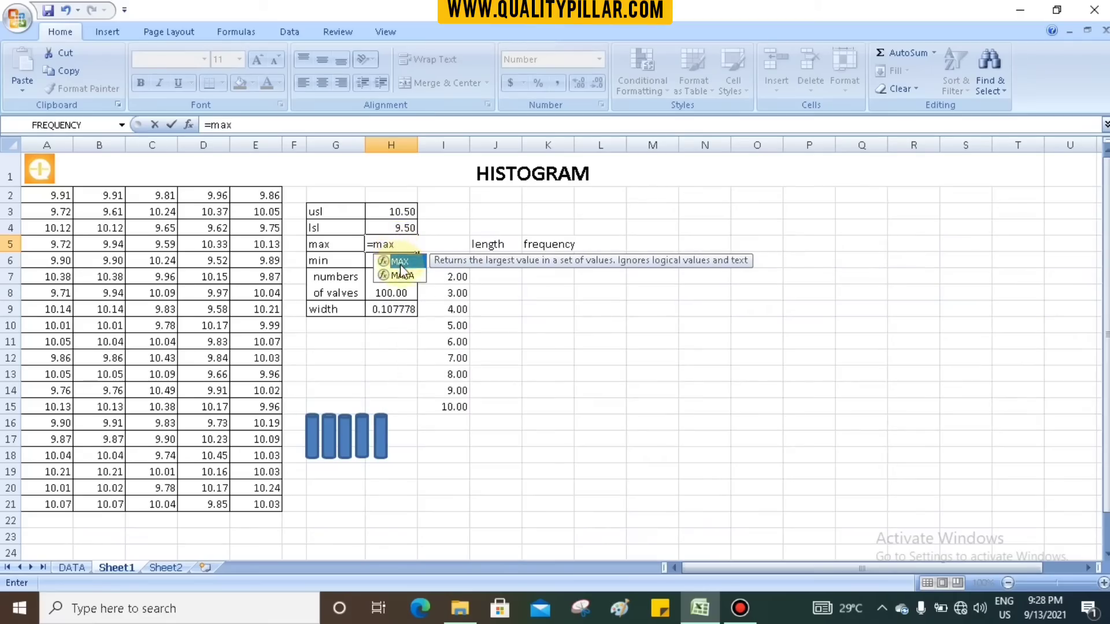
double_click(399, 262)
drag(57, 199, 249, 502)
key(Return)
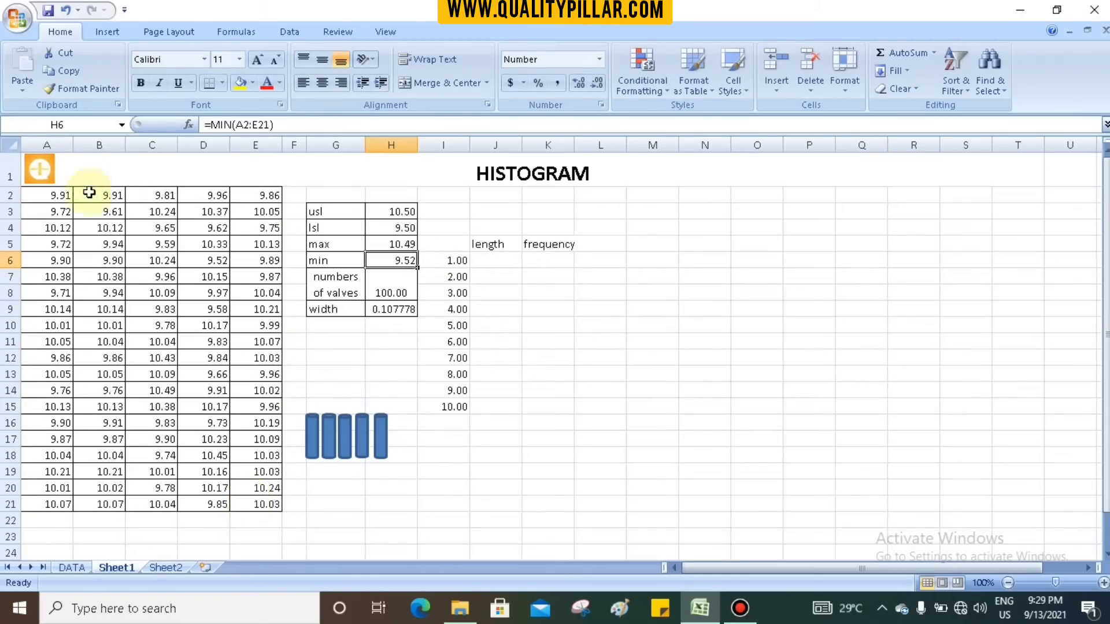
- Check the data range A2:E21 against the number of values in H7 and inspect the width formula in H9
drag(58, 196, 256, 505)
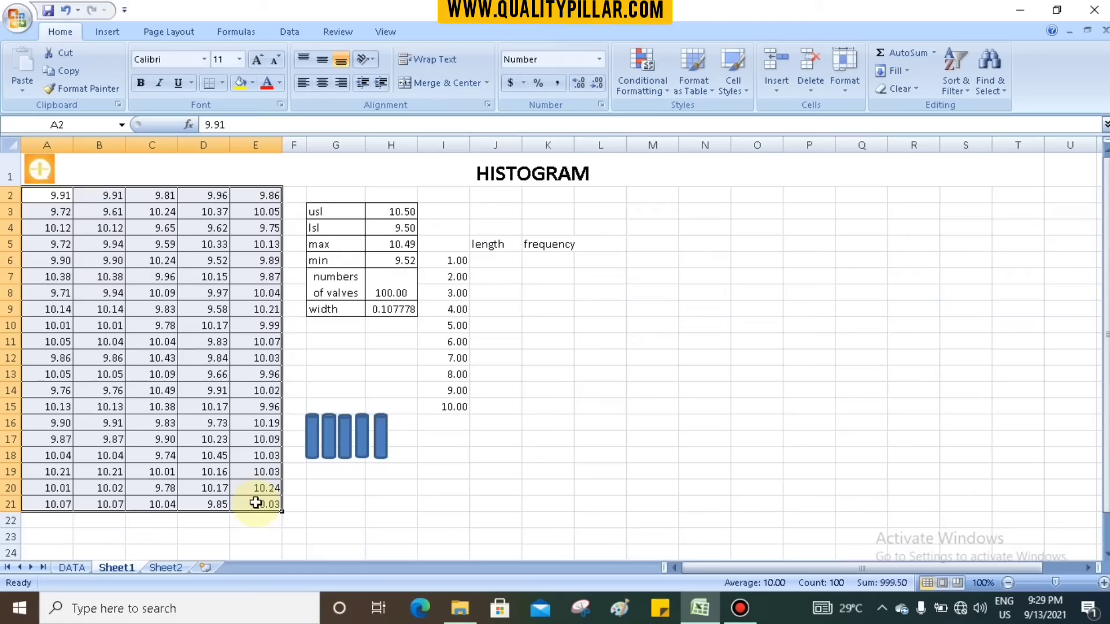
click(359, 376)
click(393, 291)
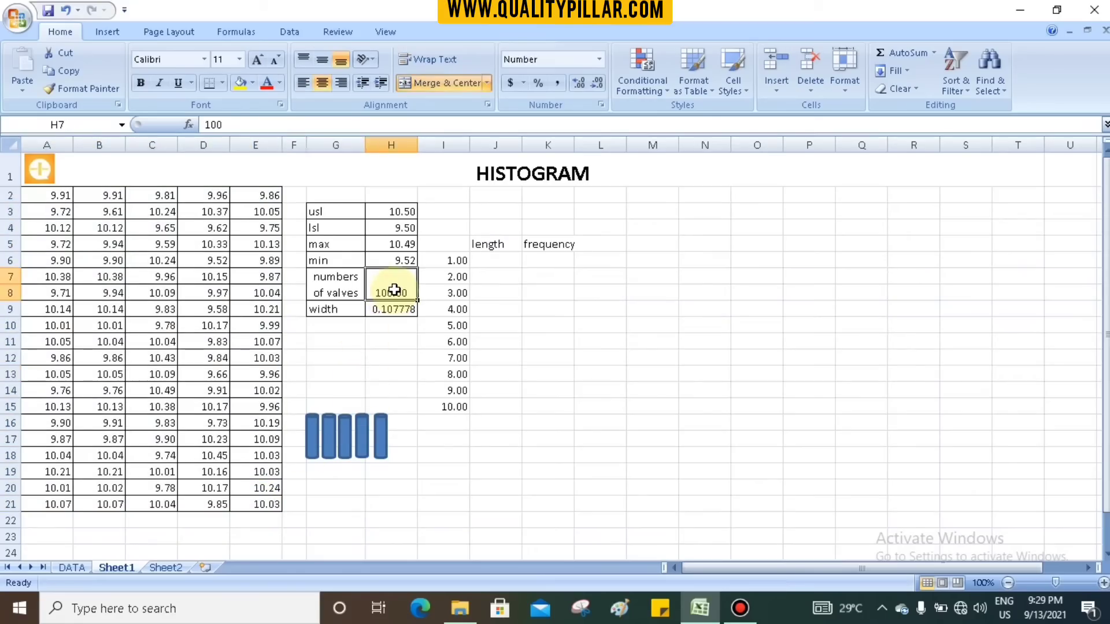
click(388, 309)
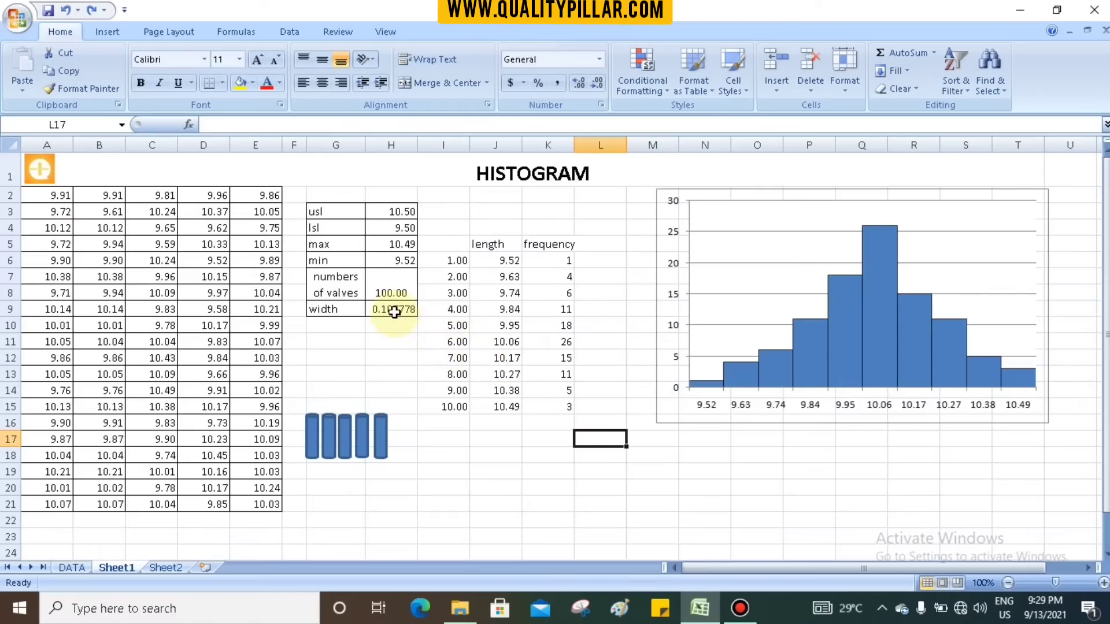
click(395, 313)
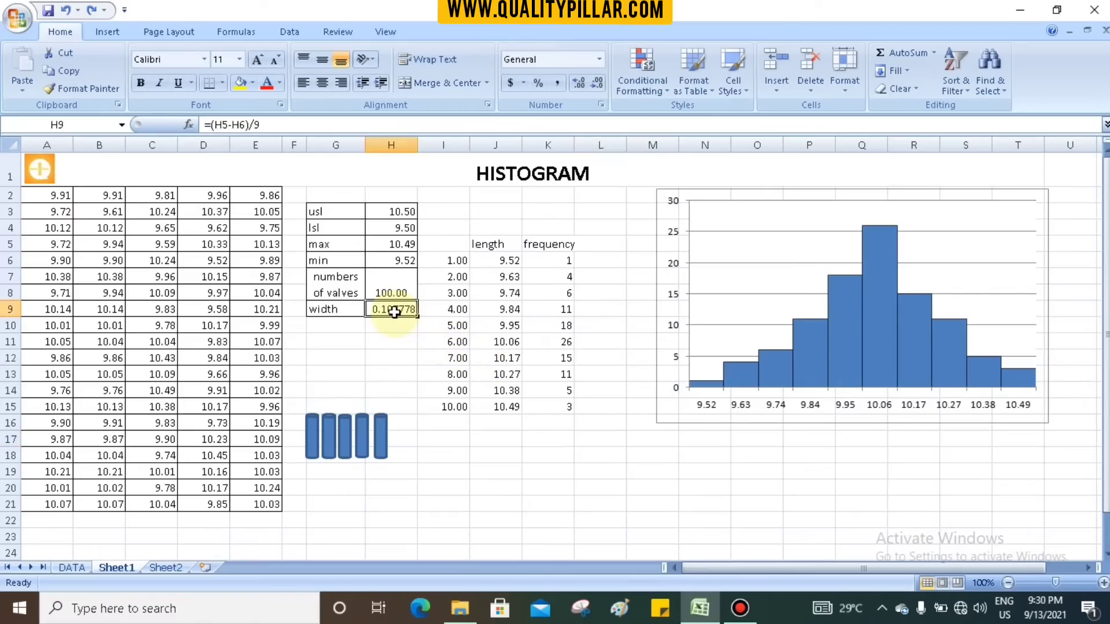
- Inspect the histogram's horizontal axis, the length formulas in J6:J9, and the width and max formulas they depend on
click(703, 407)
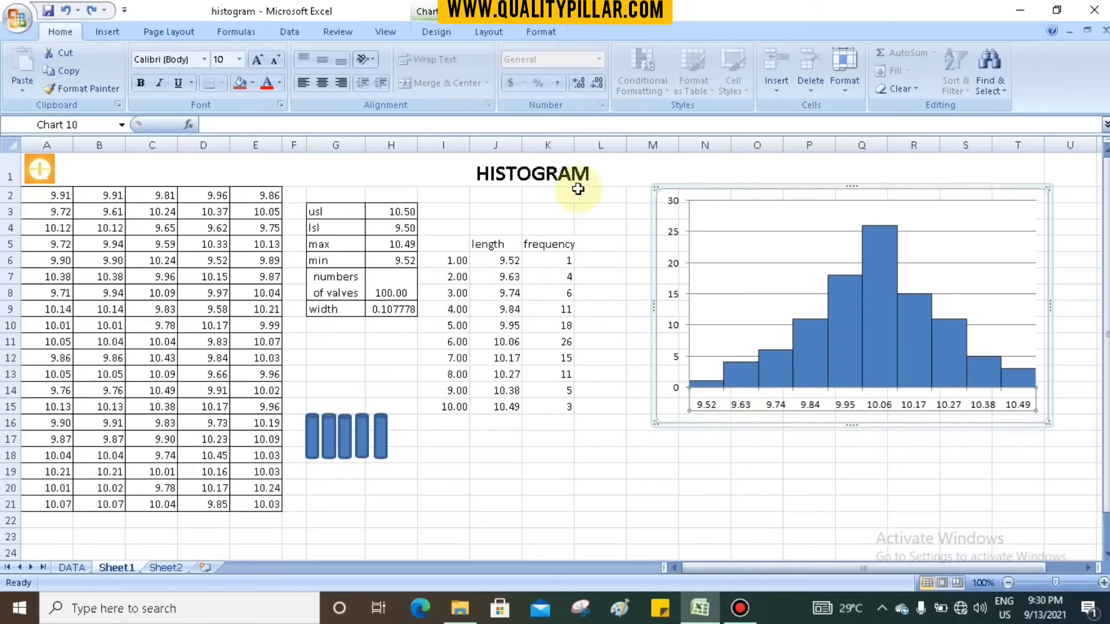
click(508, 265)
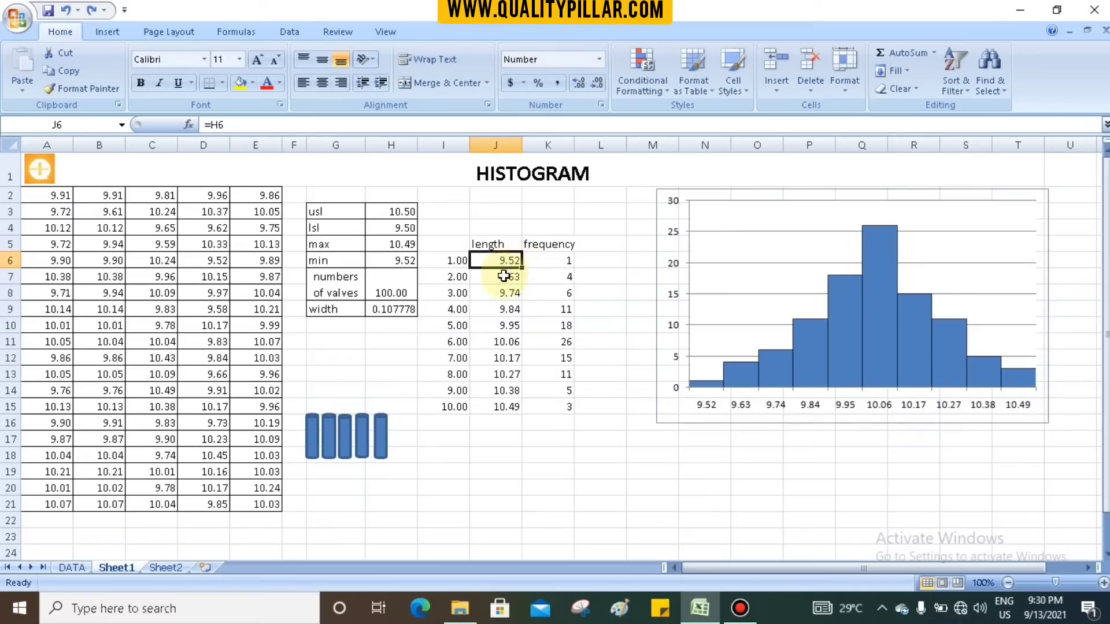
click(507, 277)
click(499, 293)
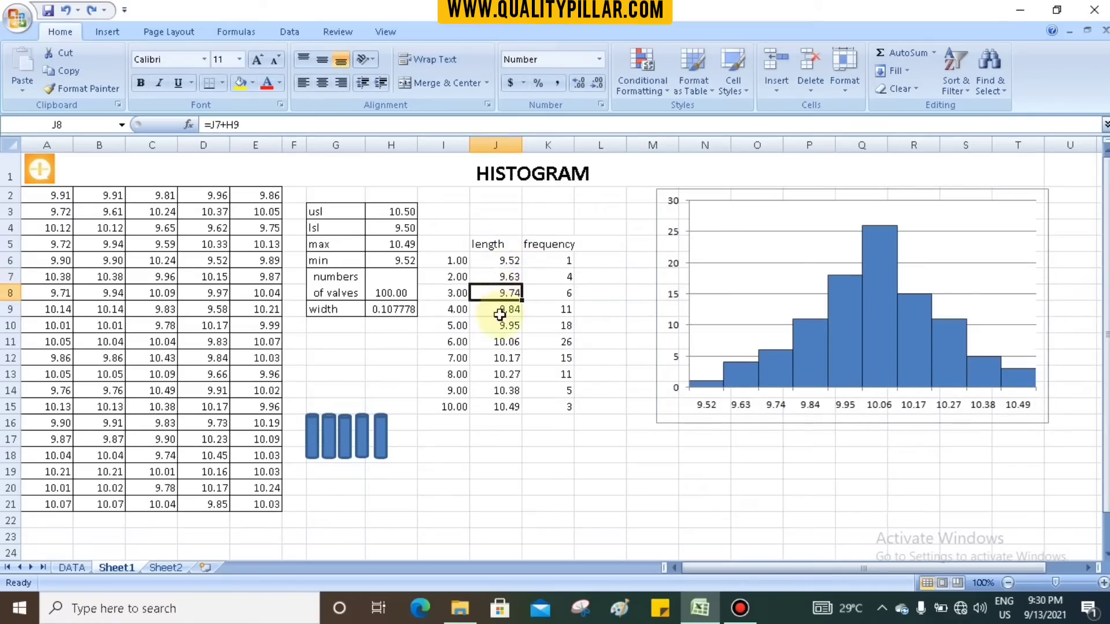
click(503, 310)
click(391, 309)
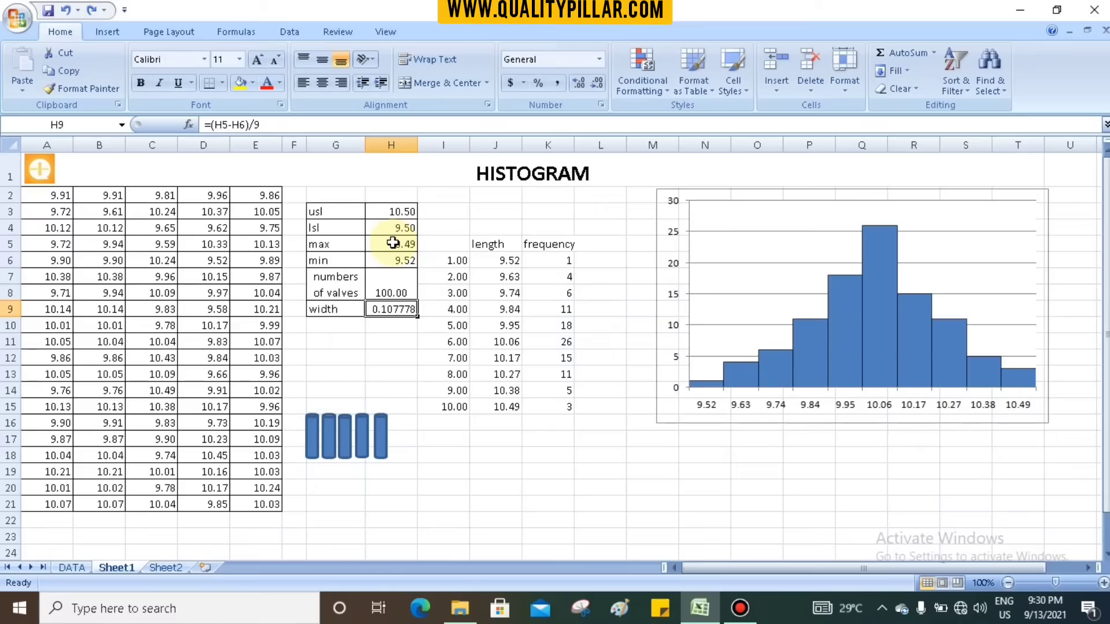
click(392, 245)
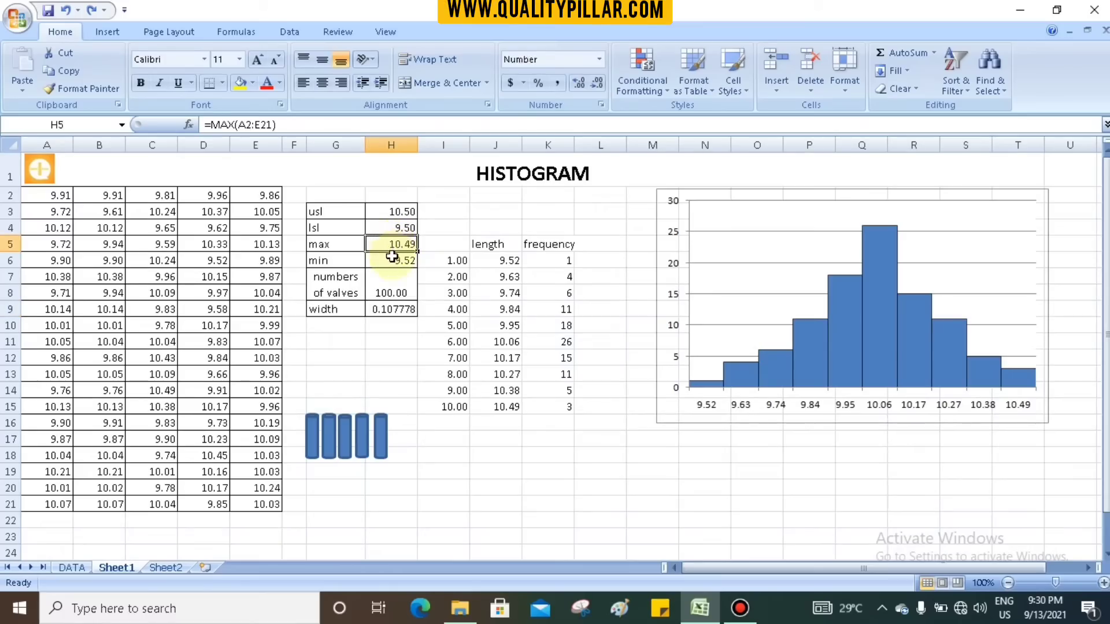
- Inspect the minimum, number of values and width formula in H6:H9, and the class numbers in I6:I15
click(392, 261)
click(391, 291)
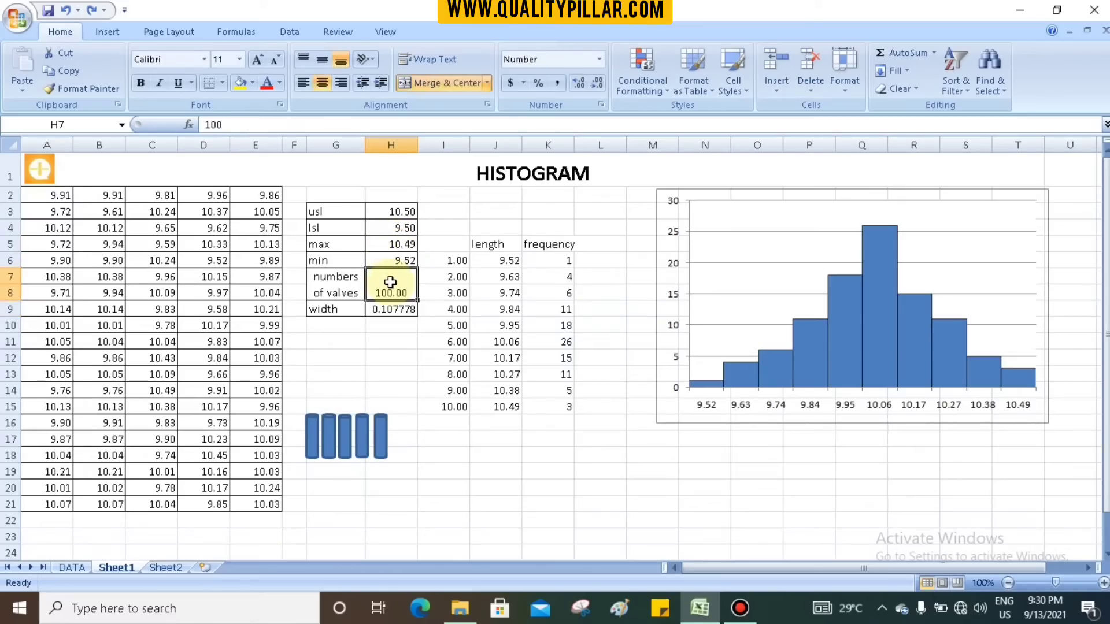
click(392, 310)
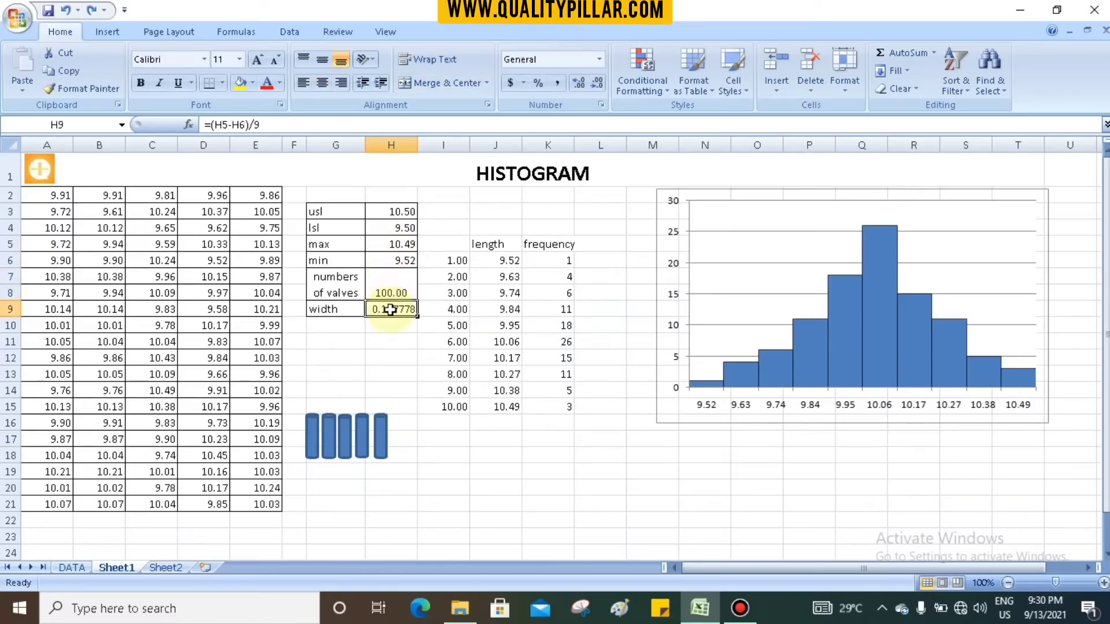
click(285, 123)
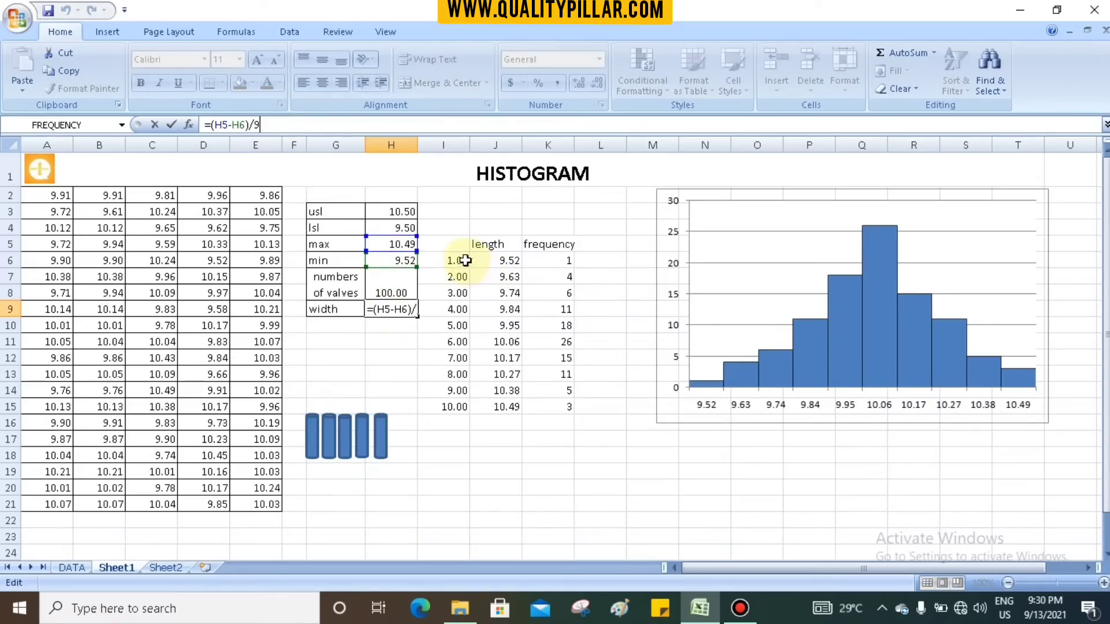
click(456, 276)
click(456, 293)
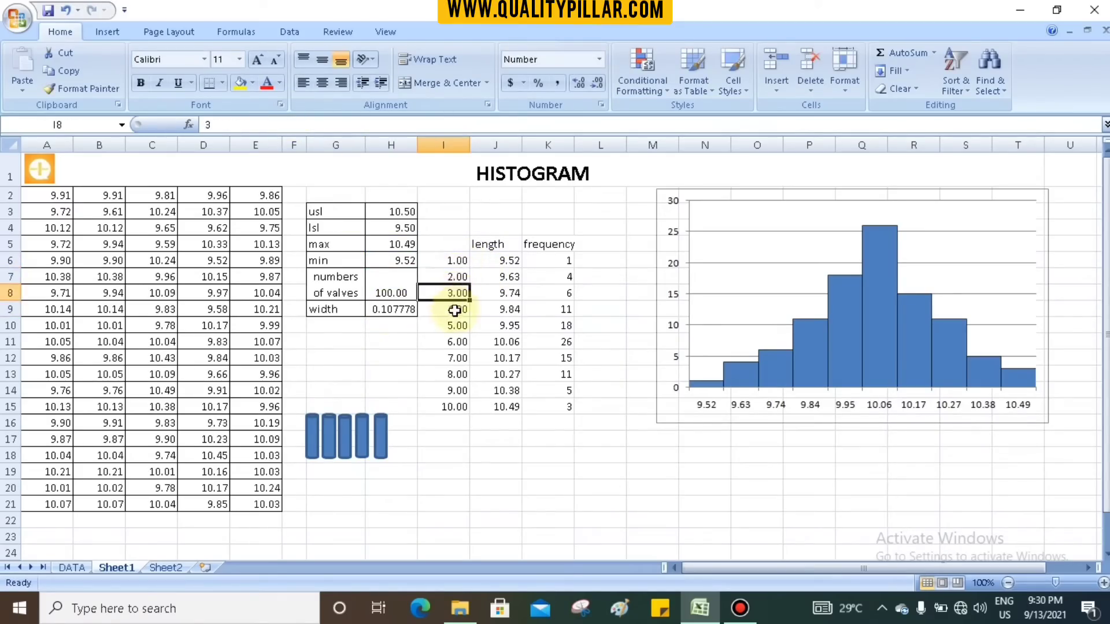
click(456, 309)
click(456, 325)
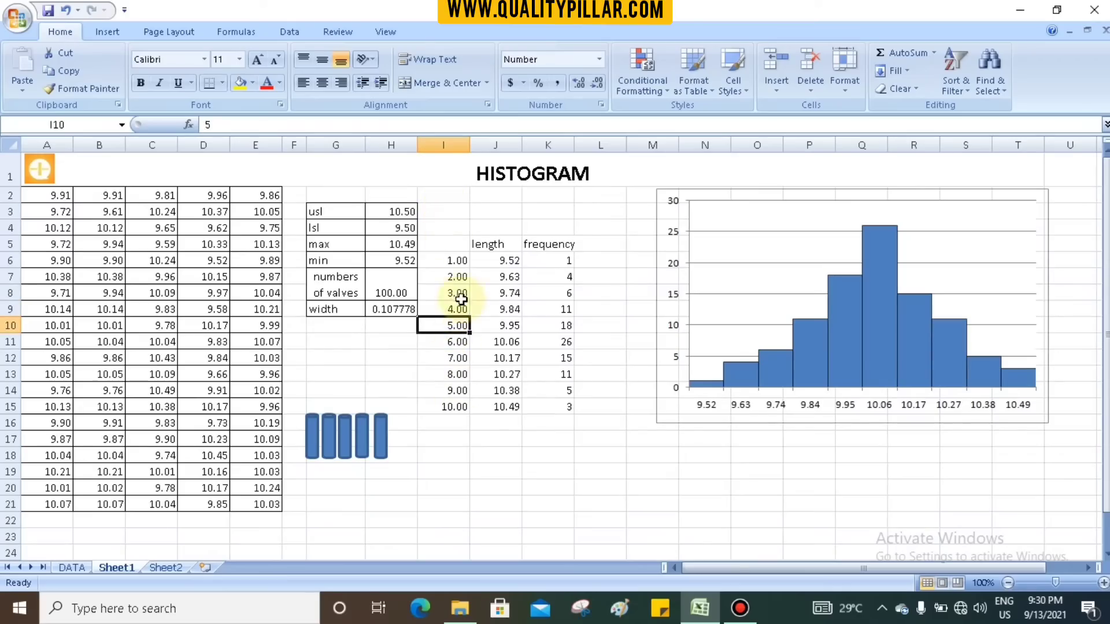
drag(456, 260, 455, 405)
click(393, 311)
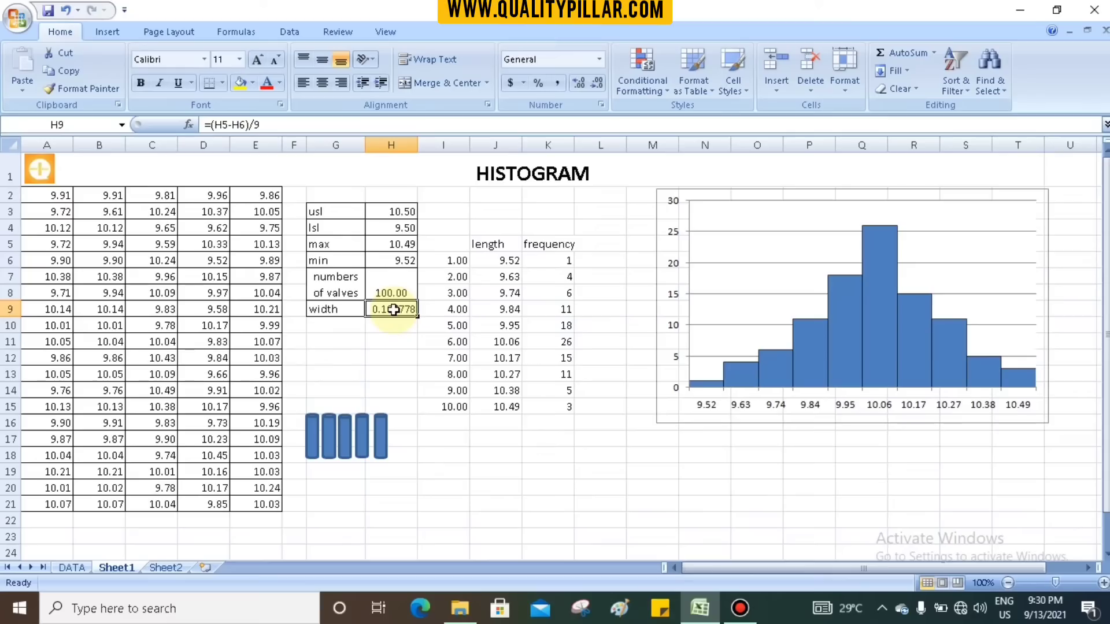
drag(455, 263, 447, 275)
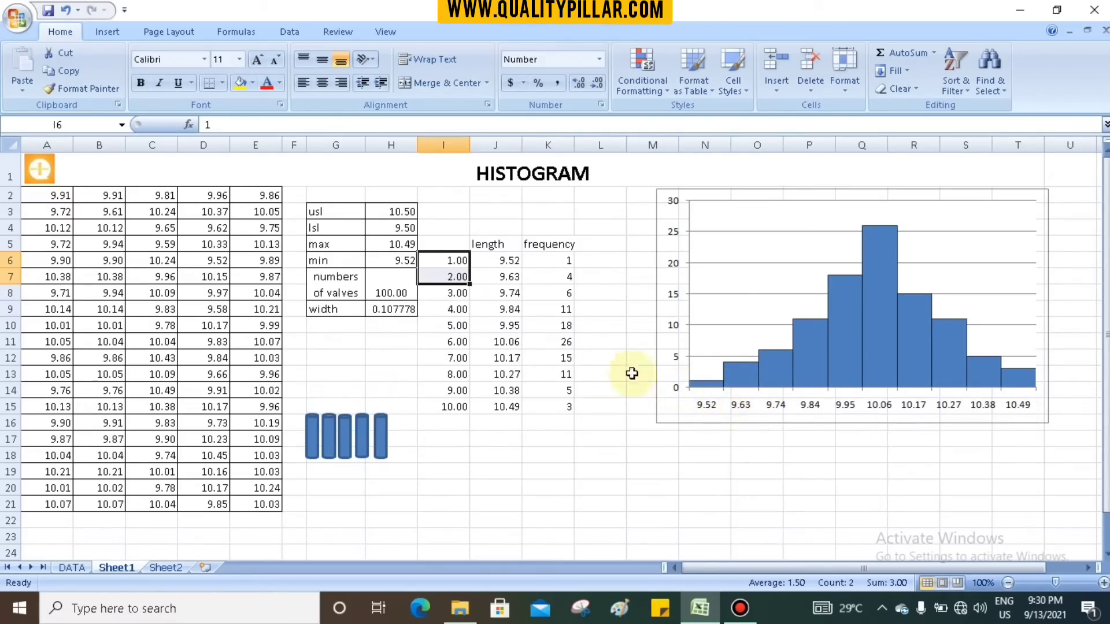
- Compare the width formula in H9 and the number of values in H7 with the histogram's data series
click(602, 454)
click(393, 310)
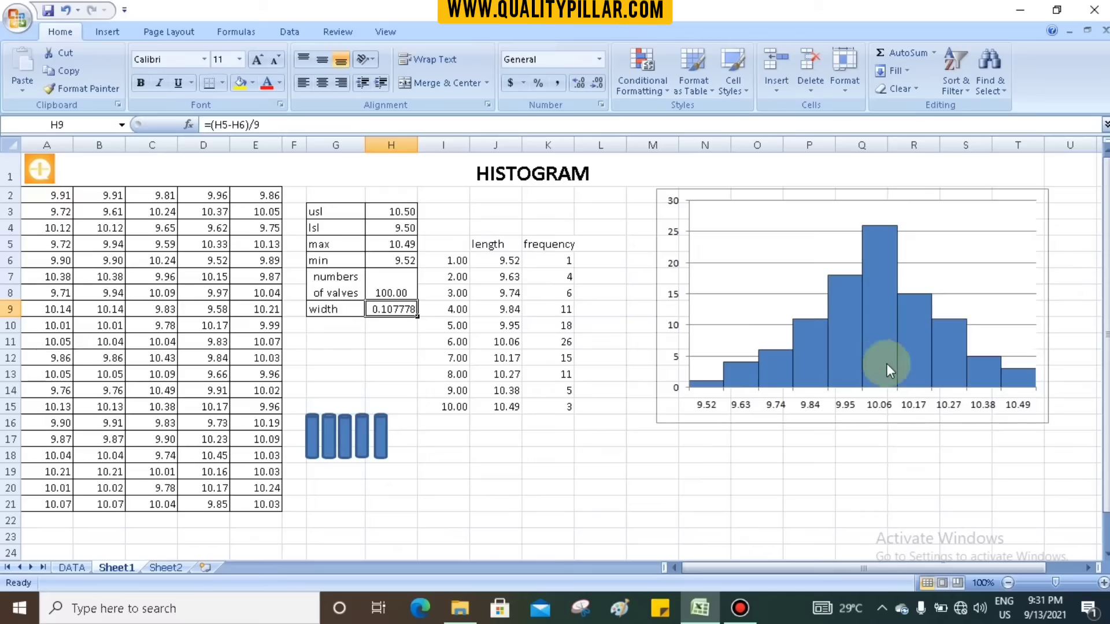
click(1015, 386)
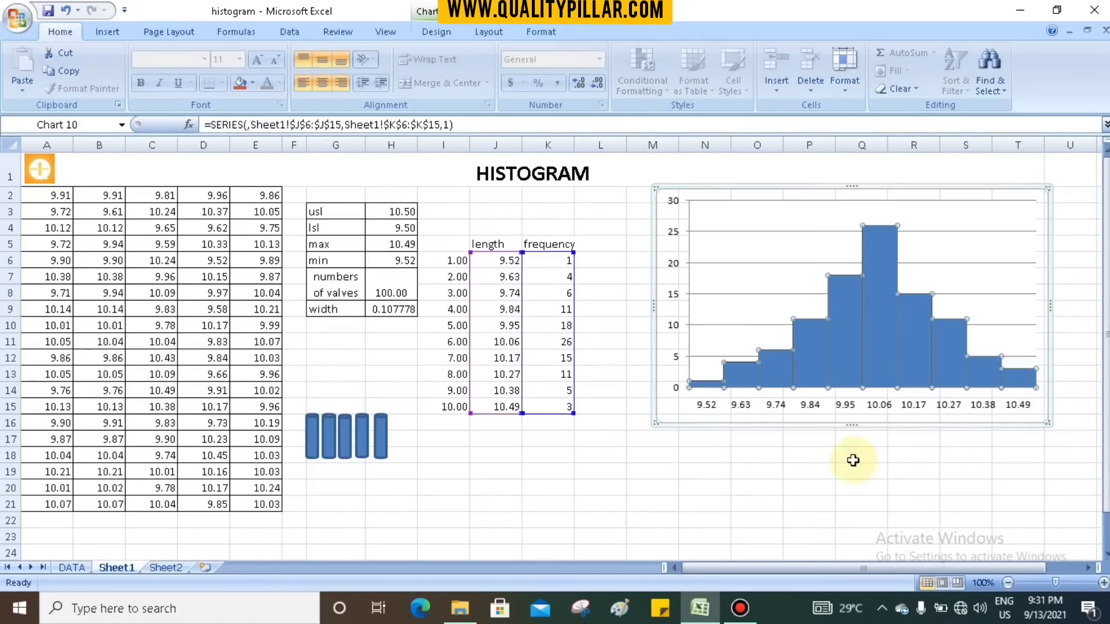
click(805, 472)
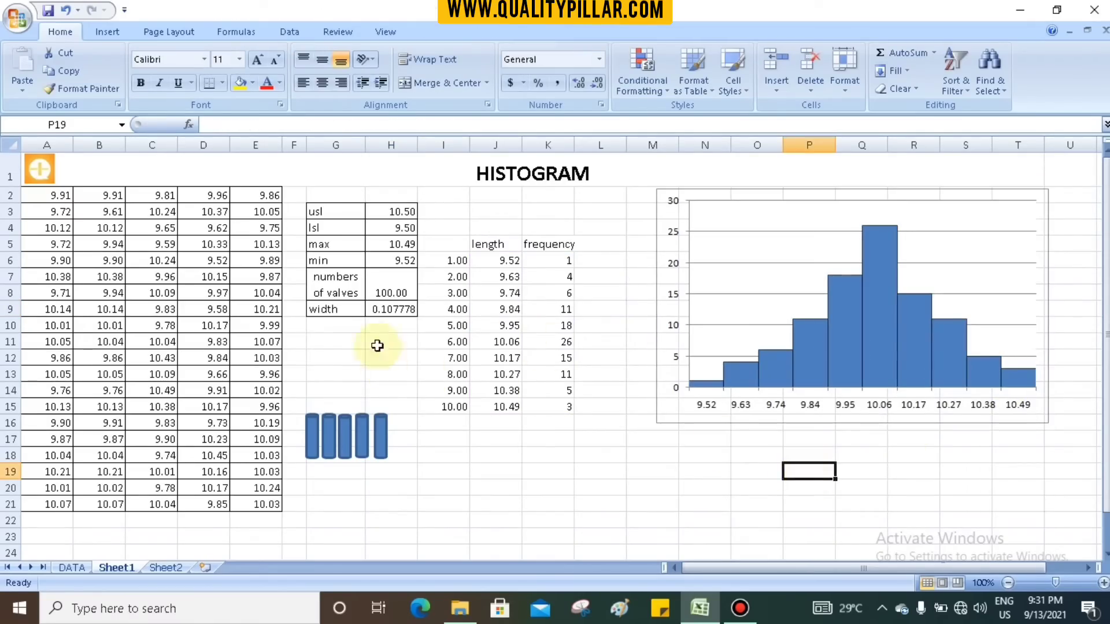
click(402, 311)
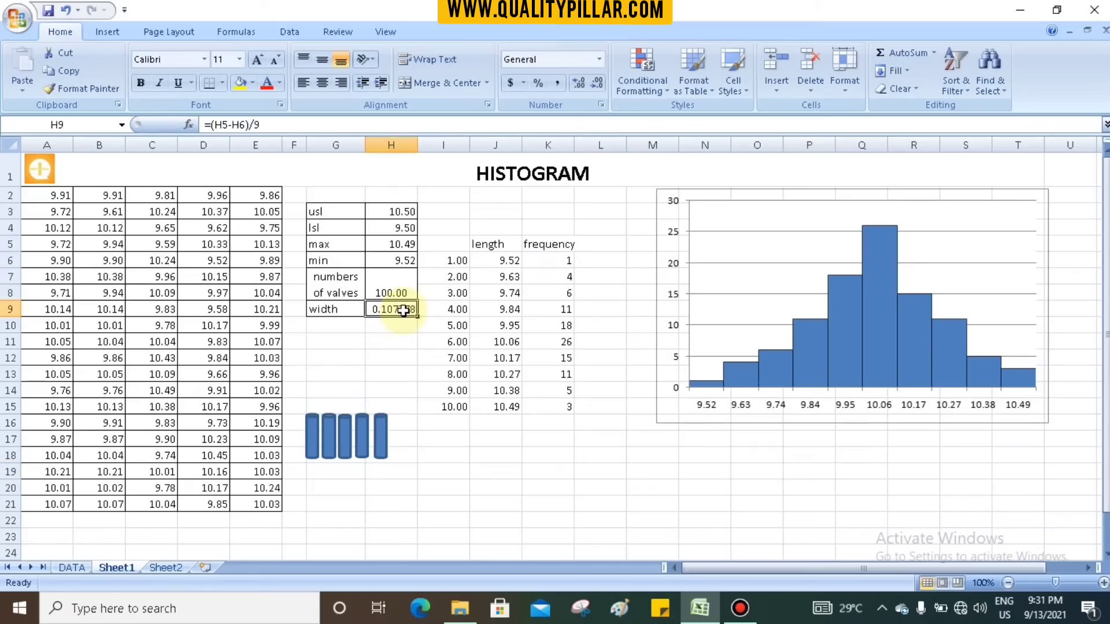
click(396, 292)
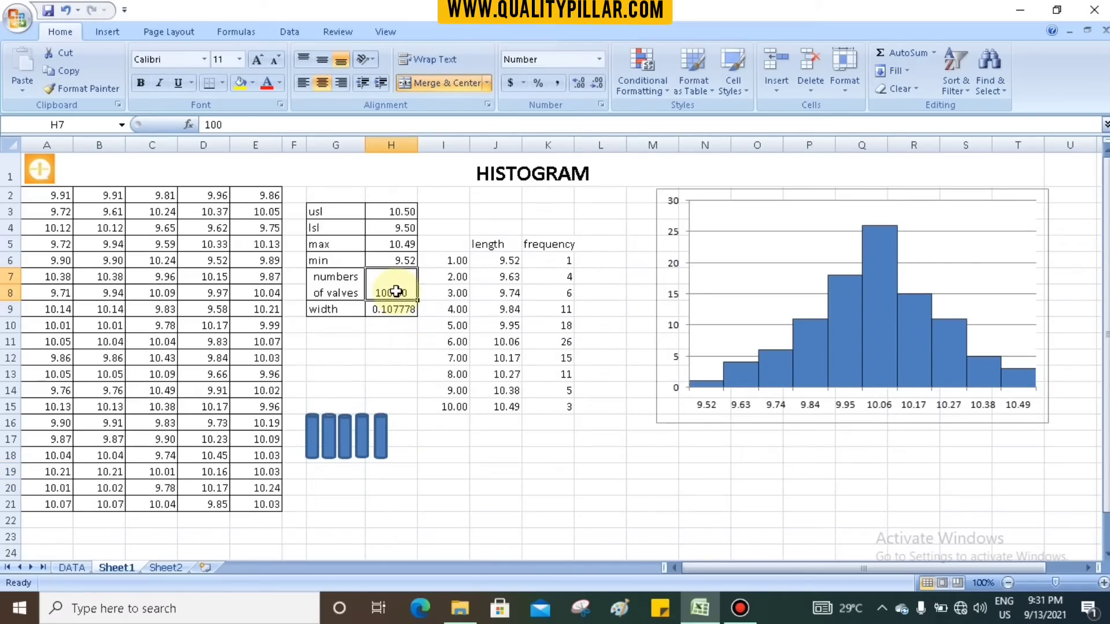
click(368, 325)
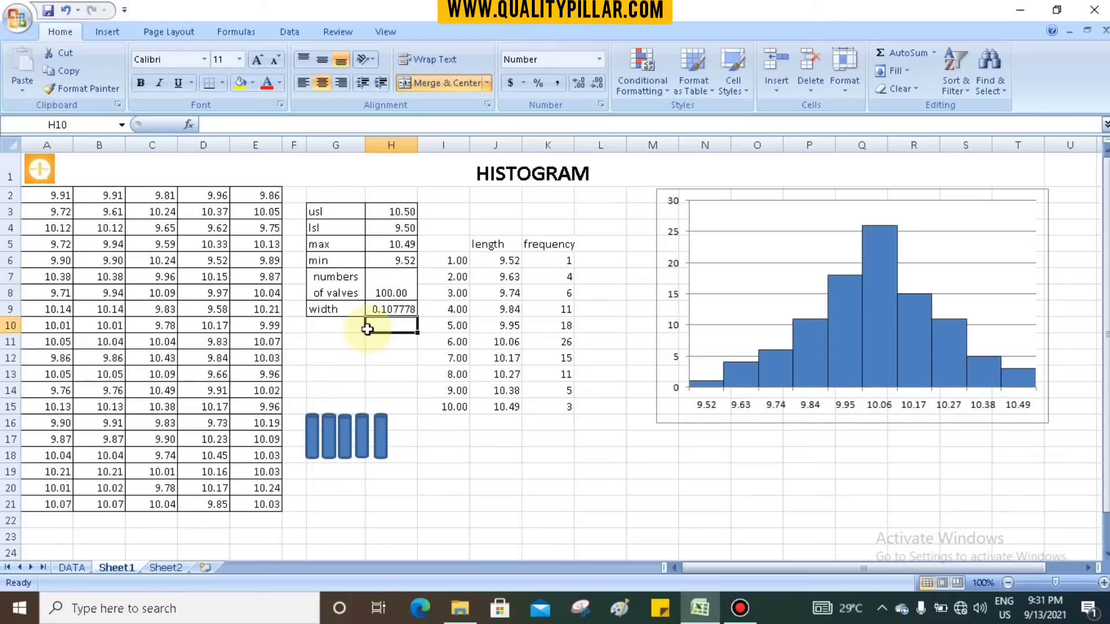
click(393, 293)
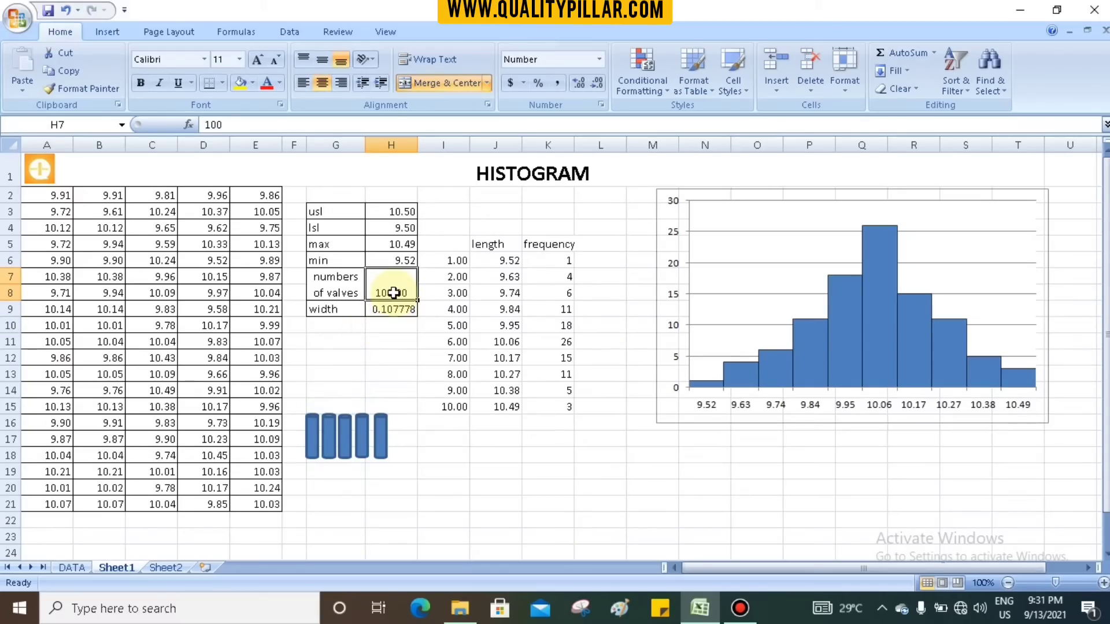
- Enter the class width formula =(H5-H6)/9 in cell H9, subtracting the minimum from the maximum
click(391, 309)
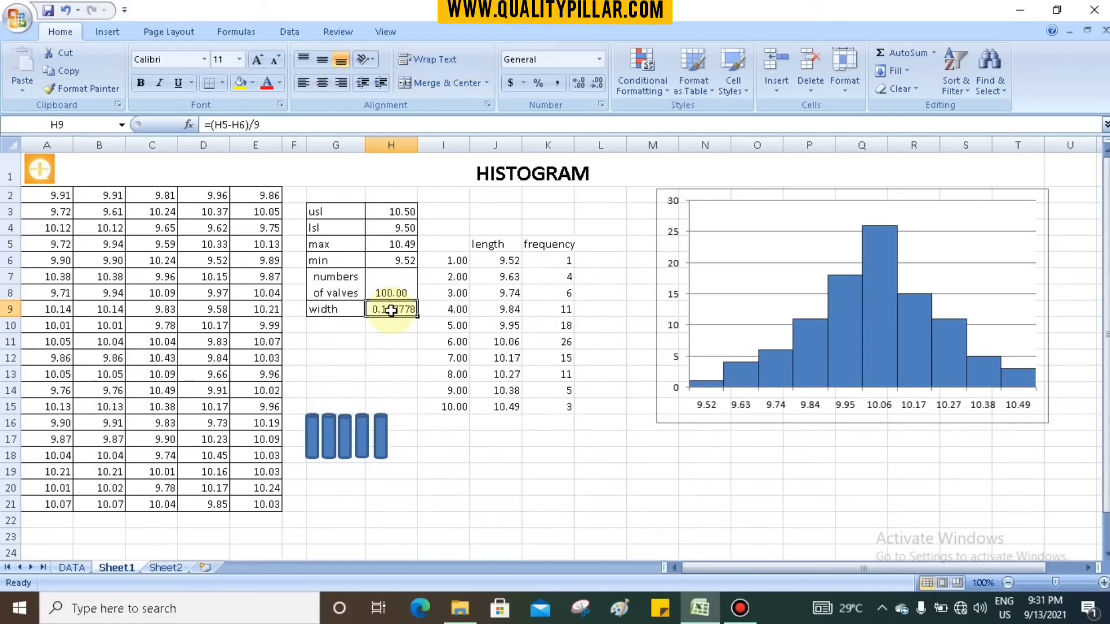
text(=)
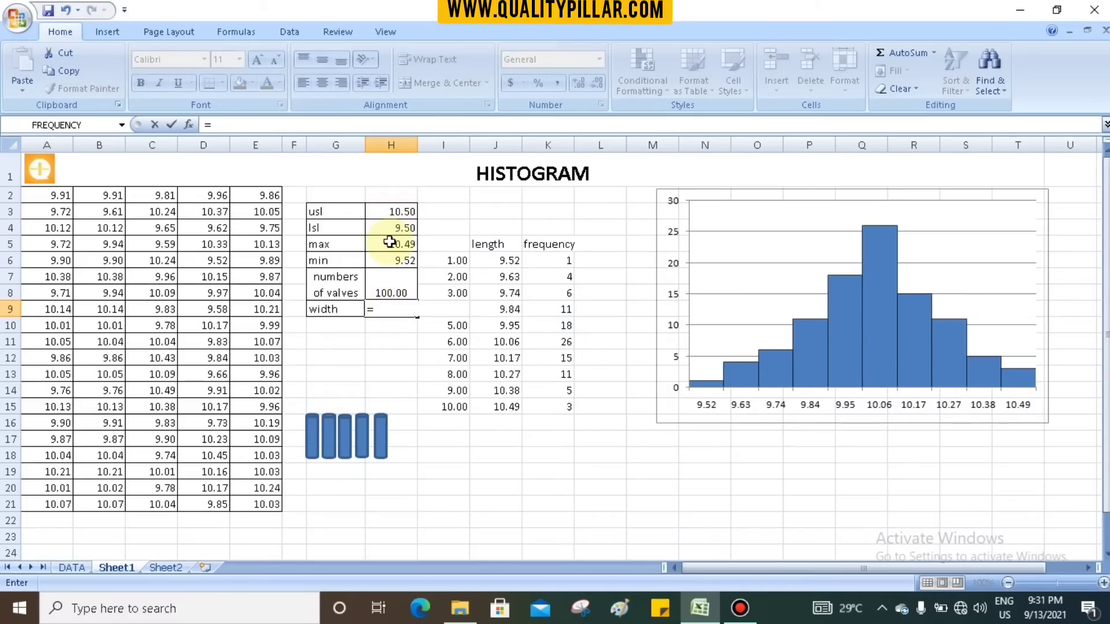
text(()
click(389, 242)
text(-)
click(391, 261)
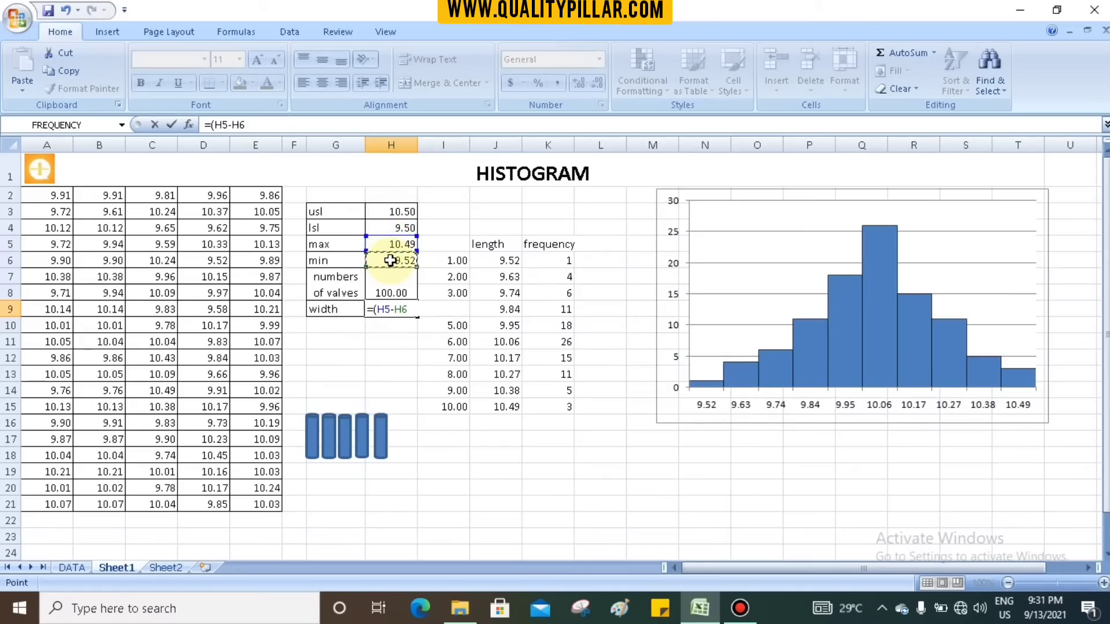
text()/9)
key(Return)
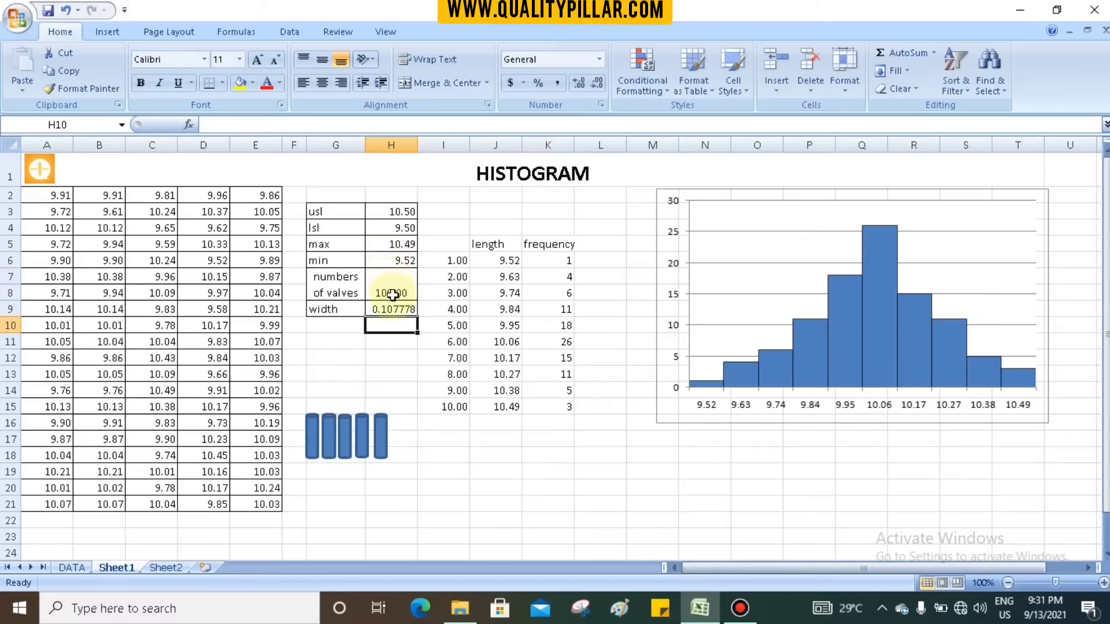
- Inspect the length formulas in J6:J15 and the width and minimum formulas in H9 and H6 they build on
click(392, 308)
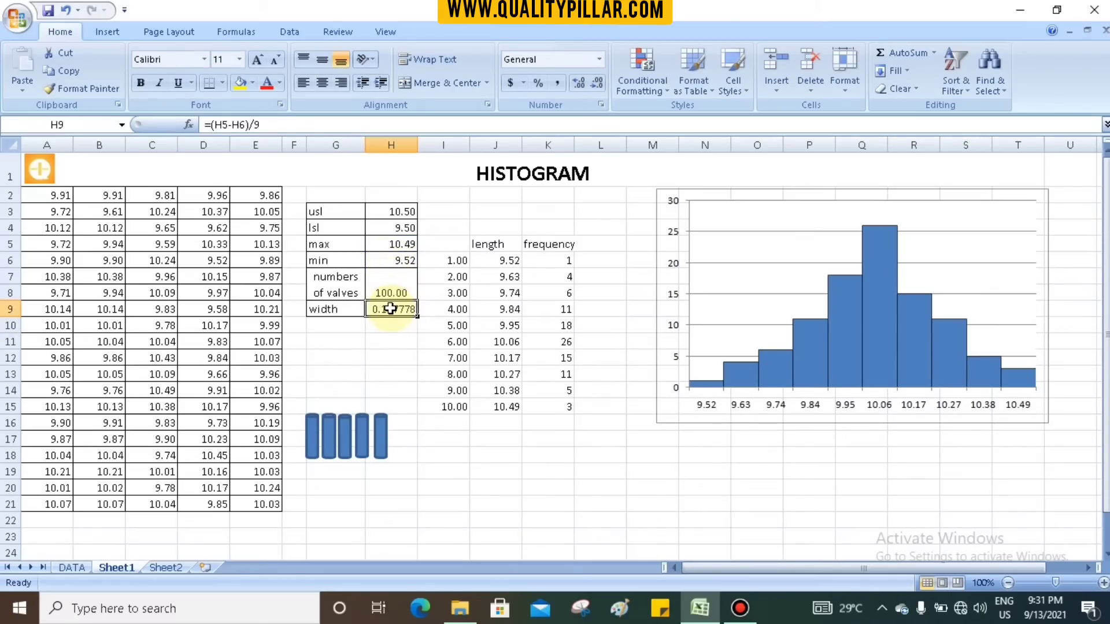
click(496, 261)
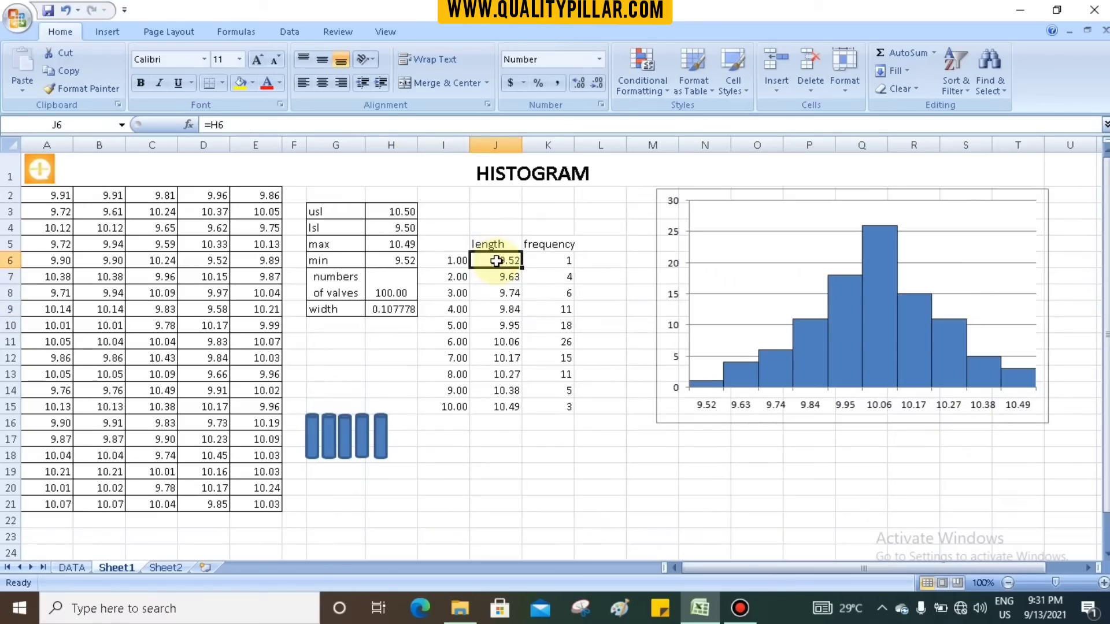
click(400, 258)
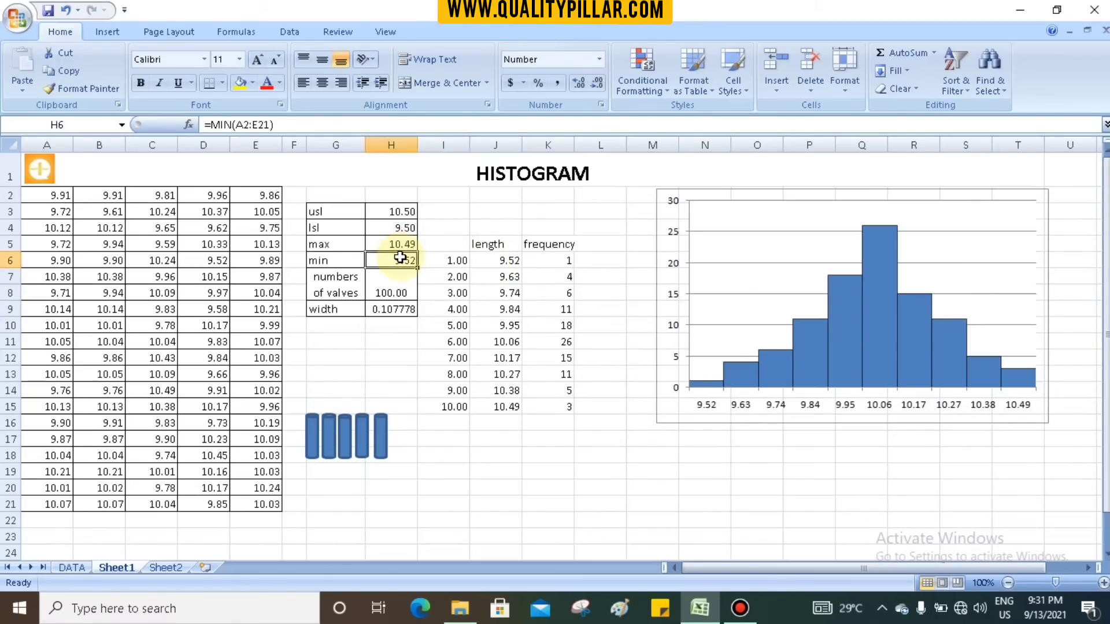
click(499, 278)
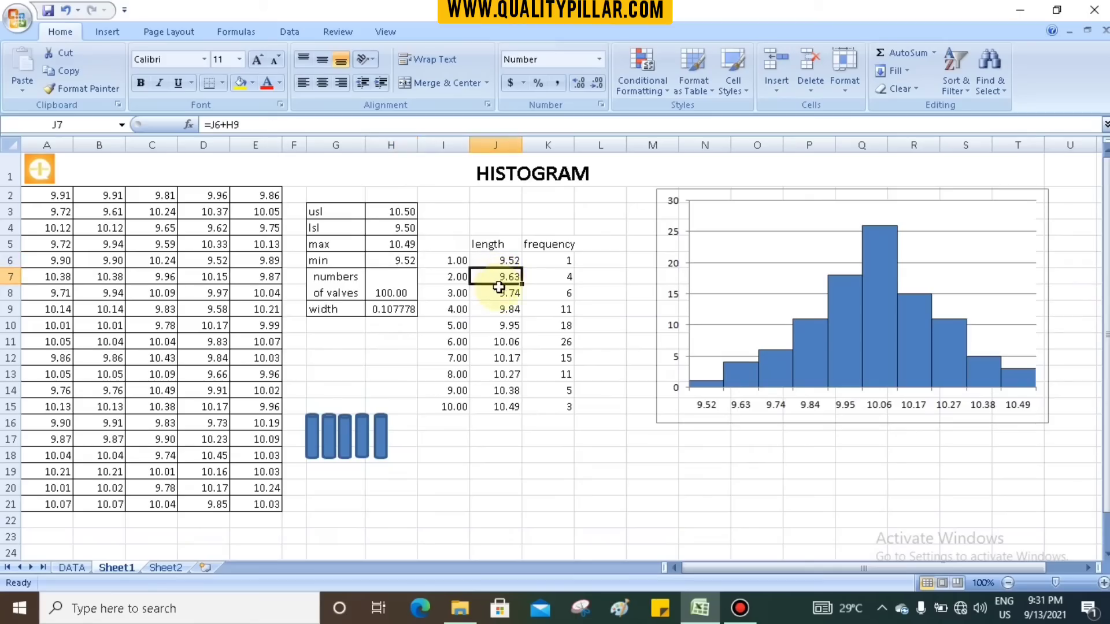
click(498, 294)
click(498, 310)
click(495, 326)
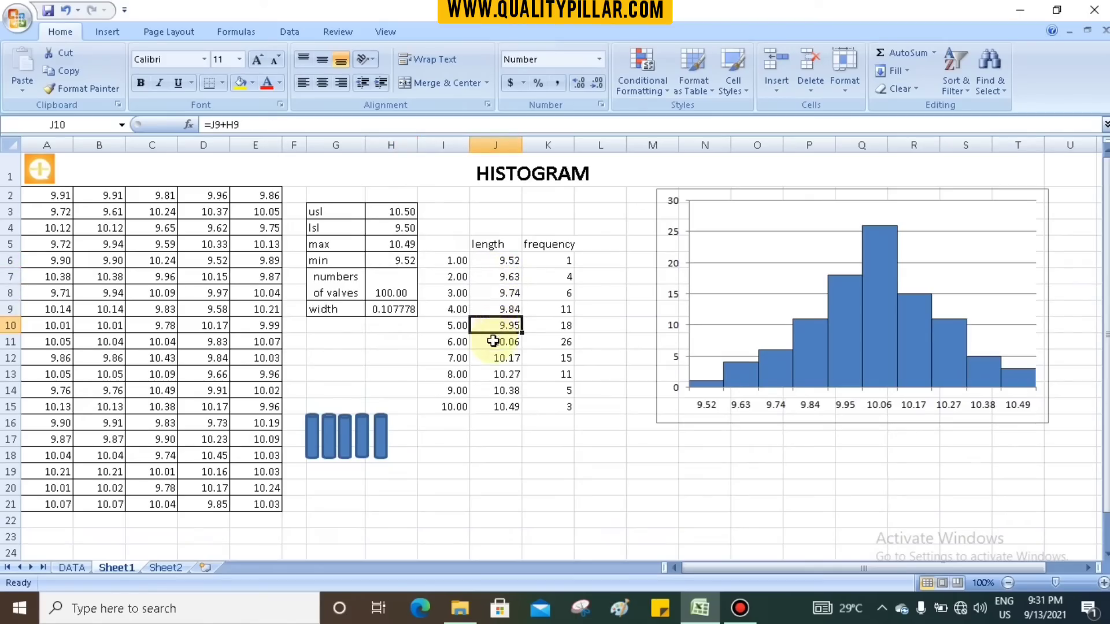
click(493, 341)
click(493, 358)
click(491, 375)
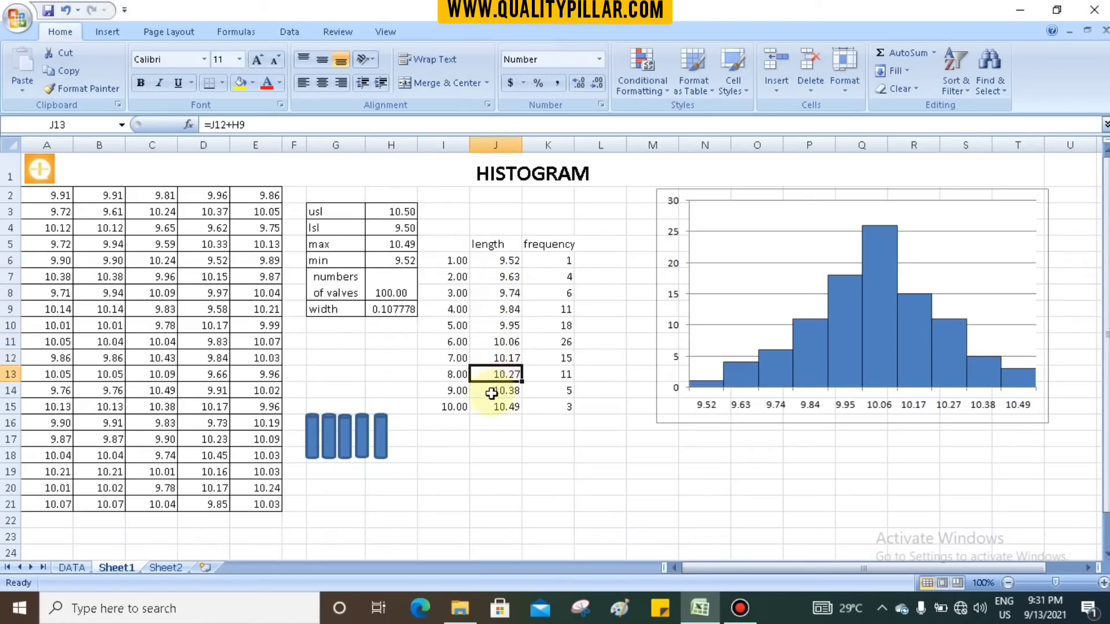
click(492, 391)
click(494, 408)
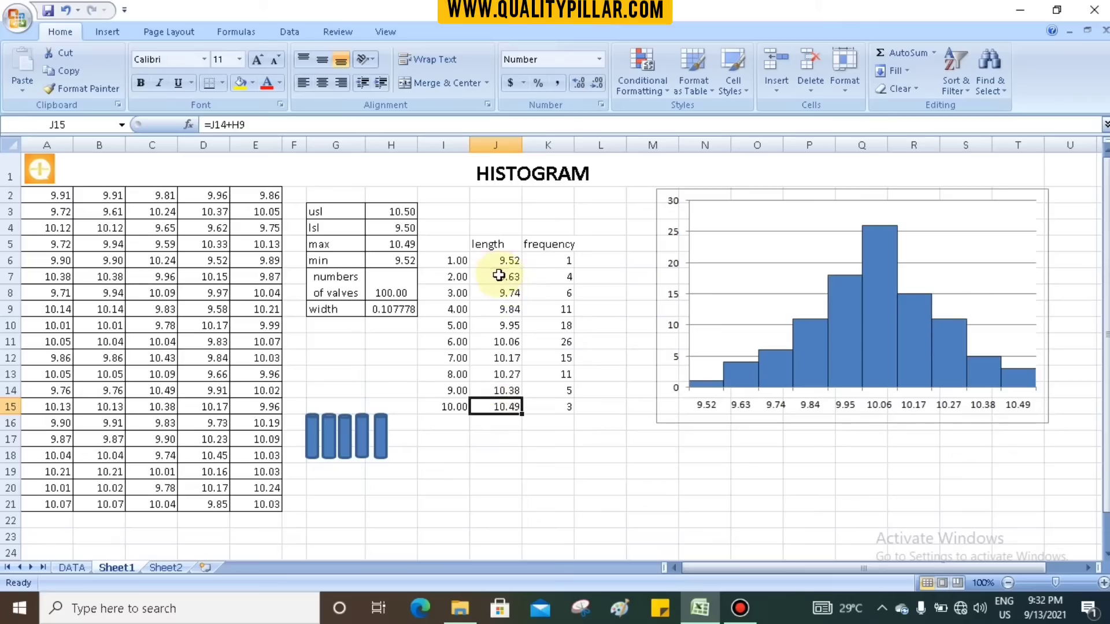
- Clear the length values in J7:J15, keeping the first length in J6
click(498, 276)
key(shift+Down)
key(shift+Down)
key(shift+Down)
key(shift+Down)
key(shift+Down)
key(shift+Down)
key(shift+Down)
key(shift+Down)
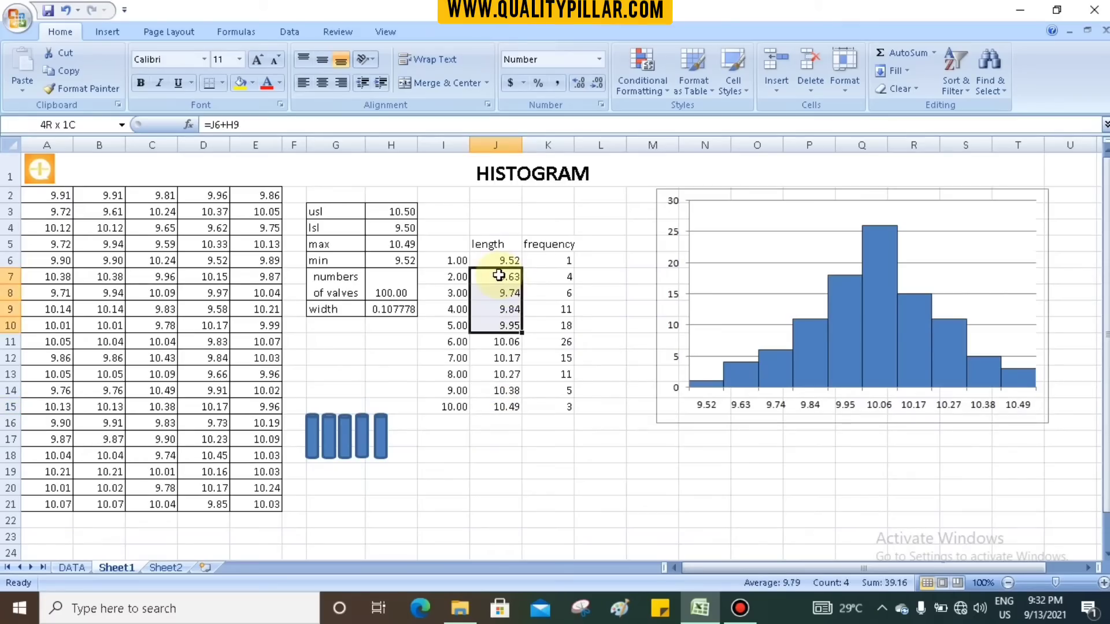
key(Delete)
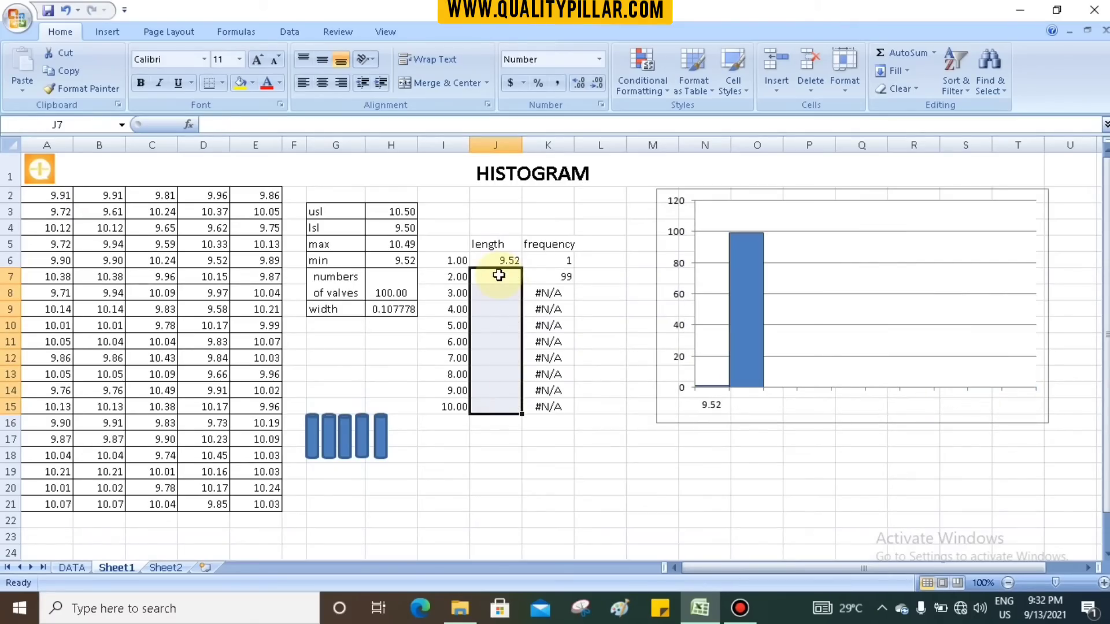
- Enter the second class length in J7 as =J6+H9, adding the width to the first length
click(499, 276)
text(=)
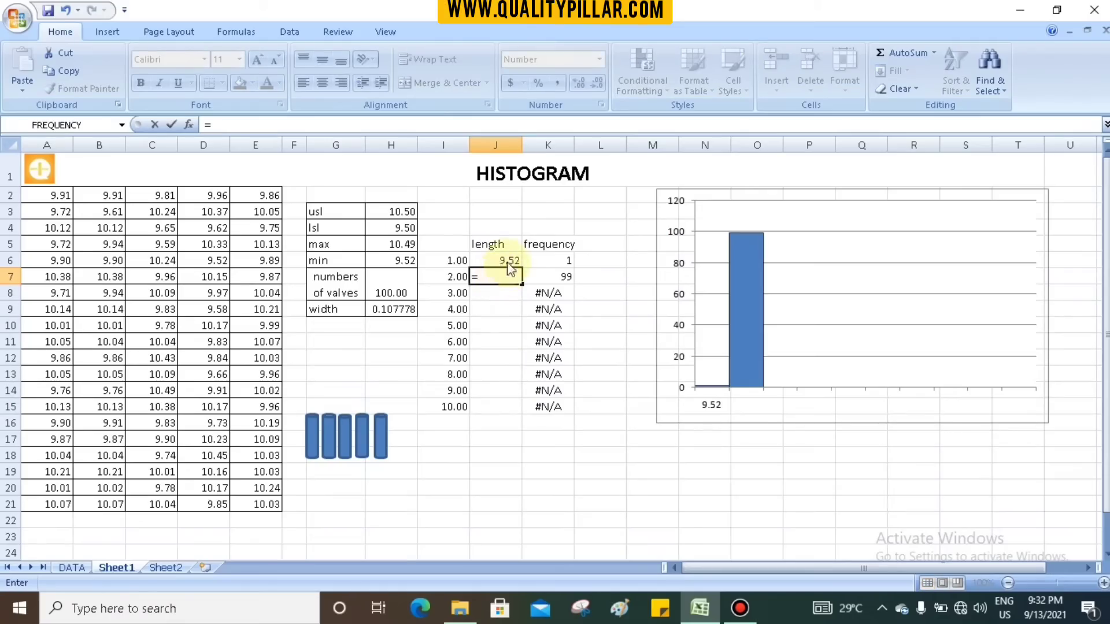
click(507, 261)
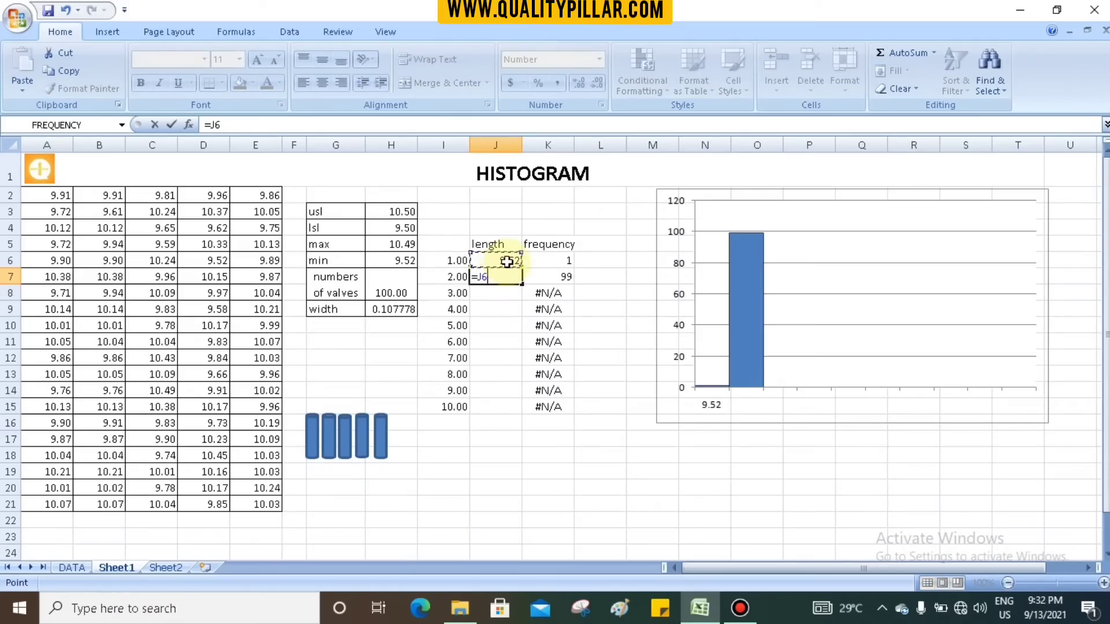
text(+)
click(399, 310)
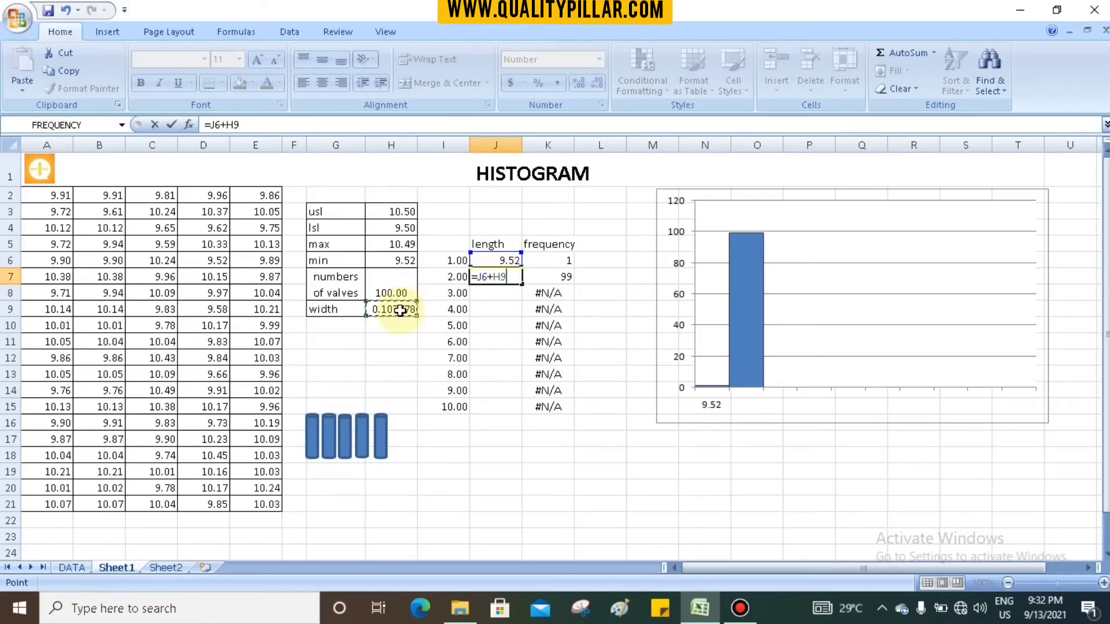
key(Return)
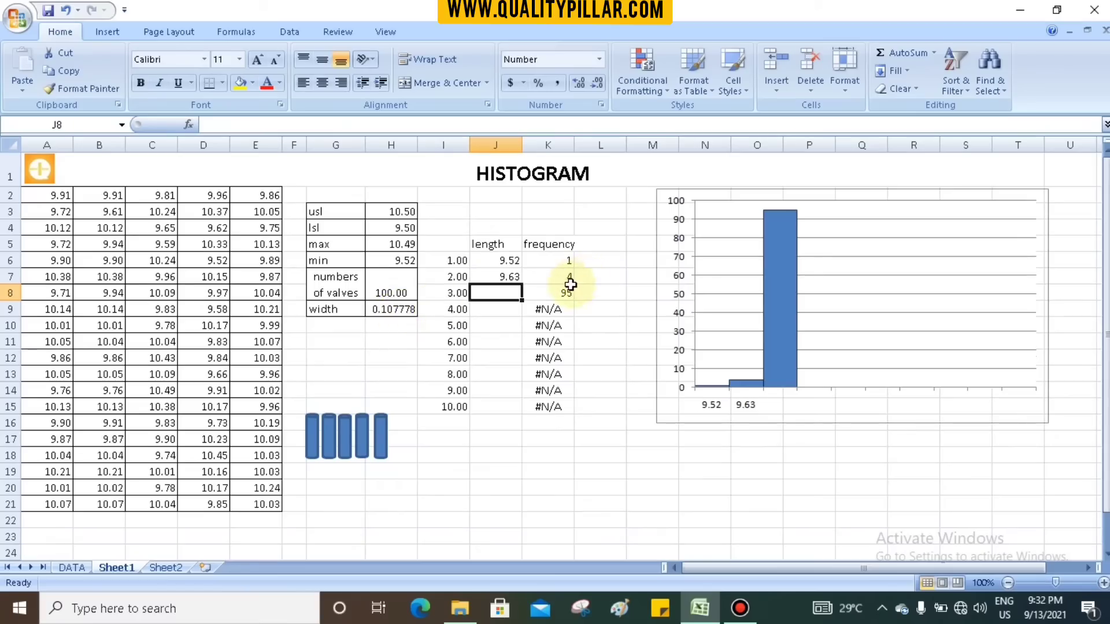
- Enter the third class length in J8 as =J7+H9, adding the width to the second length
text(=)
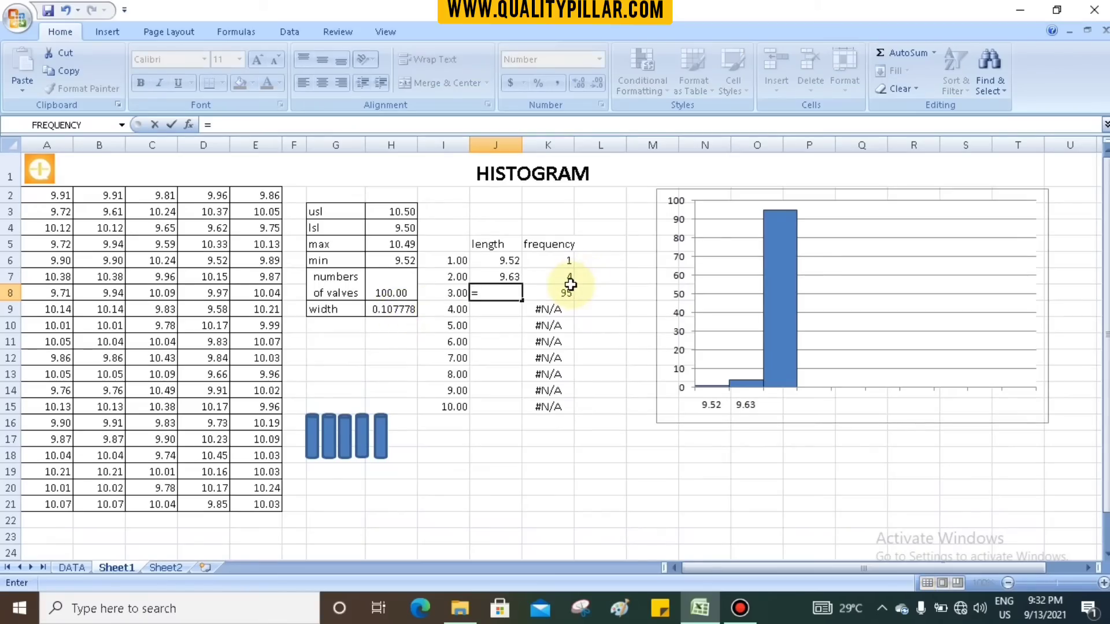
click(510, 278)
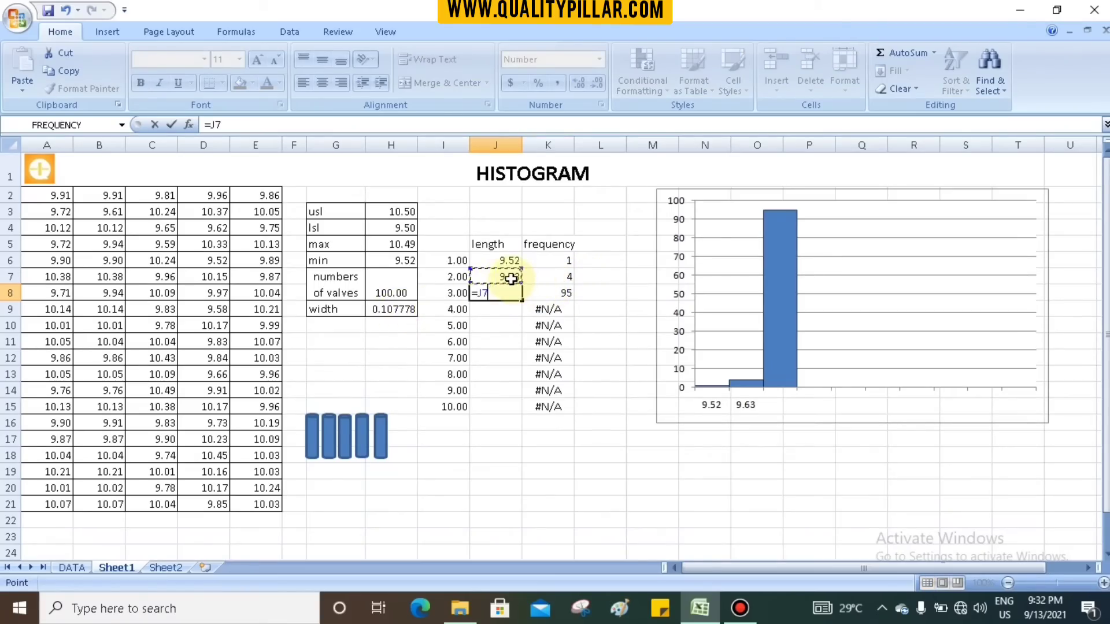
text(+)
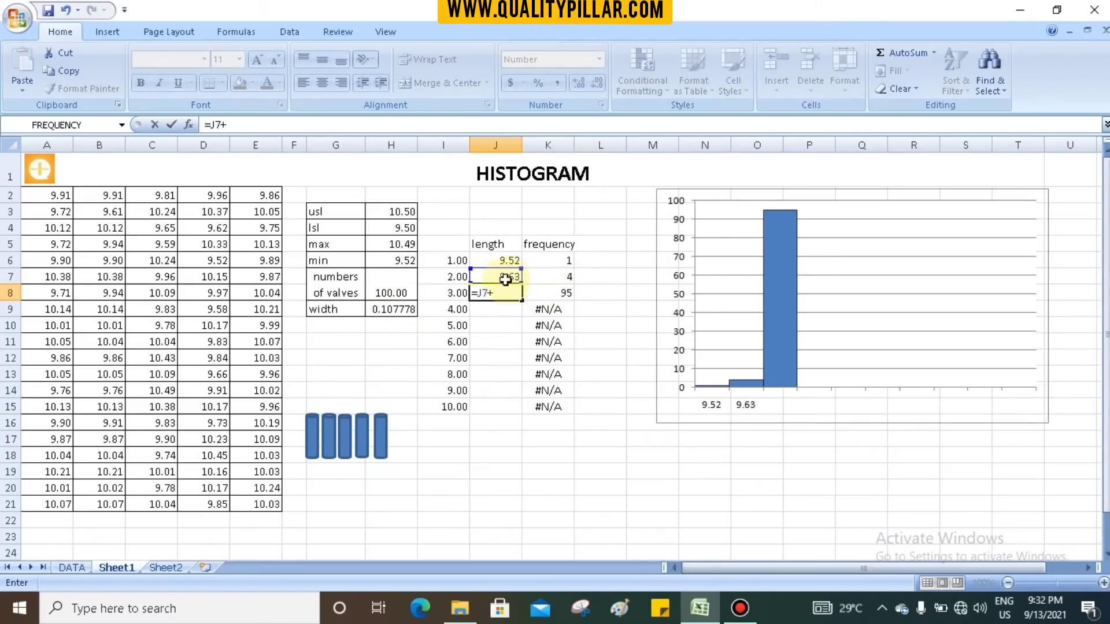
click(391, 309)
key(Return)
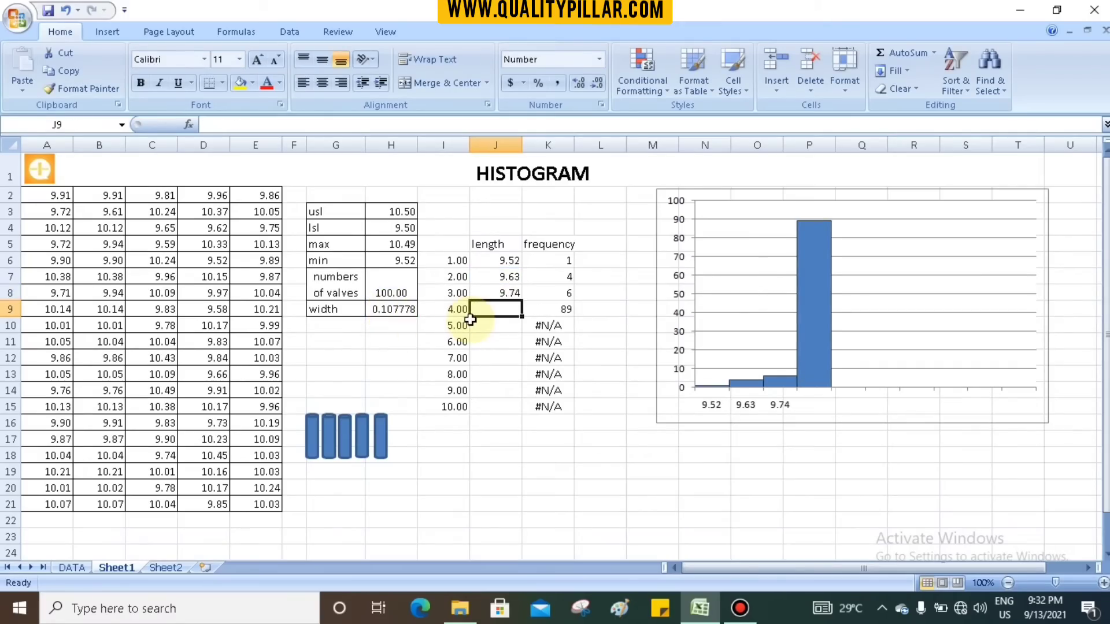
- Enter the fourth class length in J9 as =J8+H9, adding the width to the third length
text(=)
click(502, 293)
text(+)
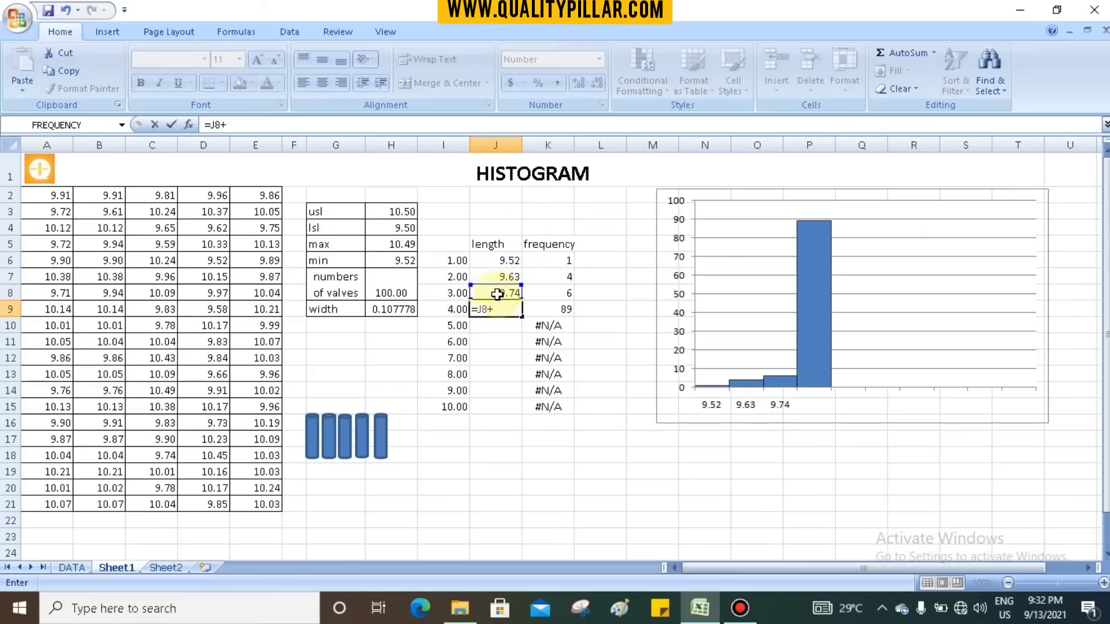
click(399, 312)
key(Return)
- Enter the fifth class length in J10 as =J9+H9, adding the width to the fourth length
text(=)
click(503, 307)
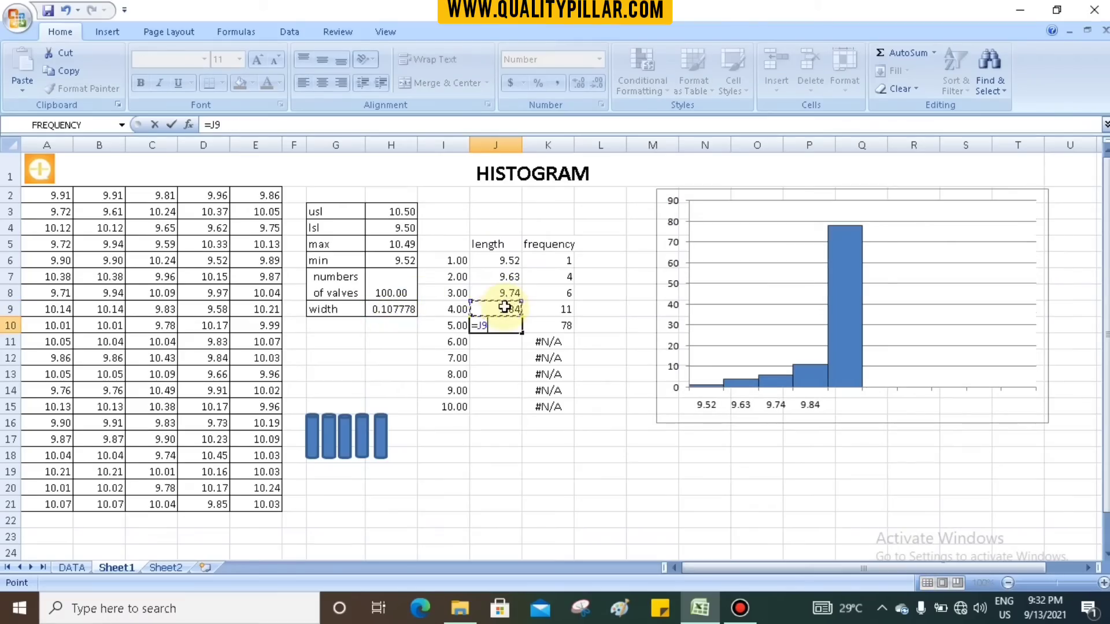
text(+)
click(393, 309)
key(Return)
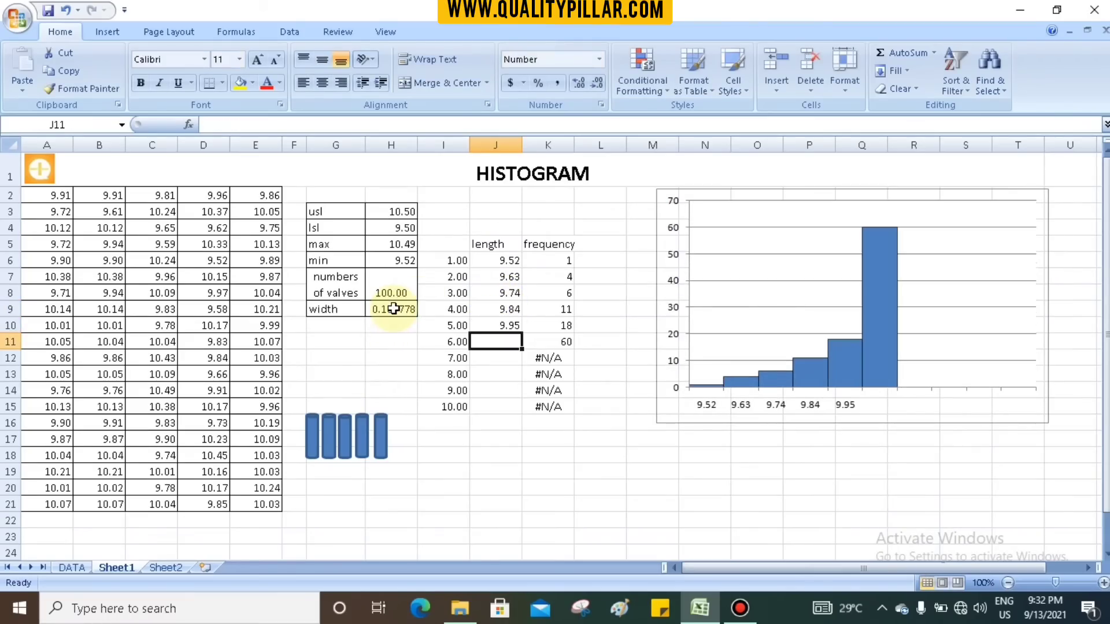
- Enter the sixth class length in J11 as =J10+H9, adding the width to the fifth length
text(=)
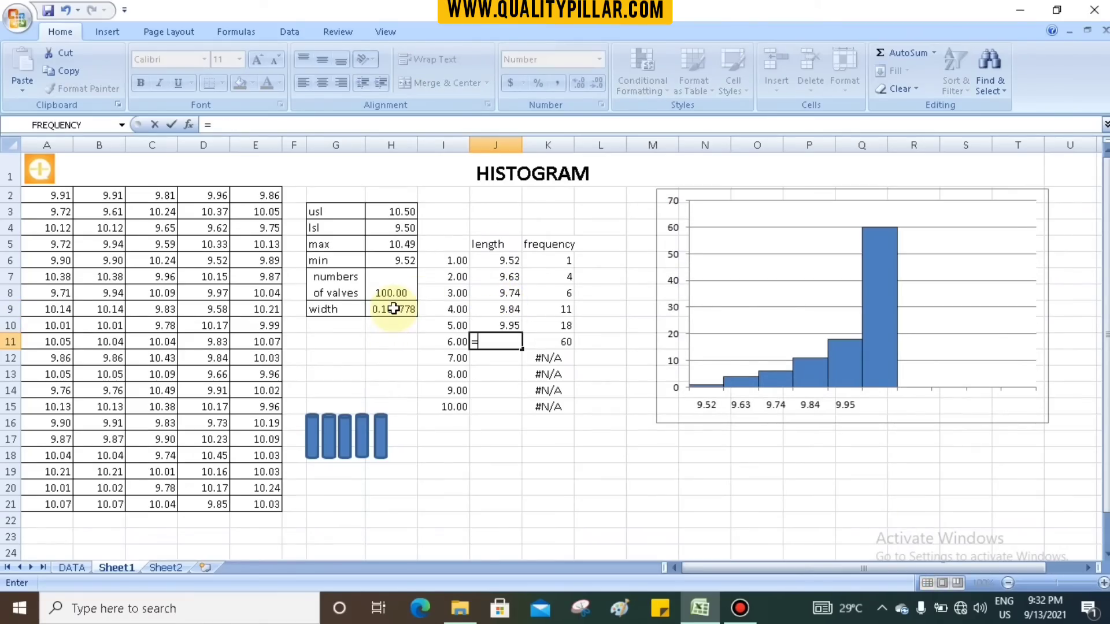
click(486, 326)
text(+)
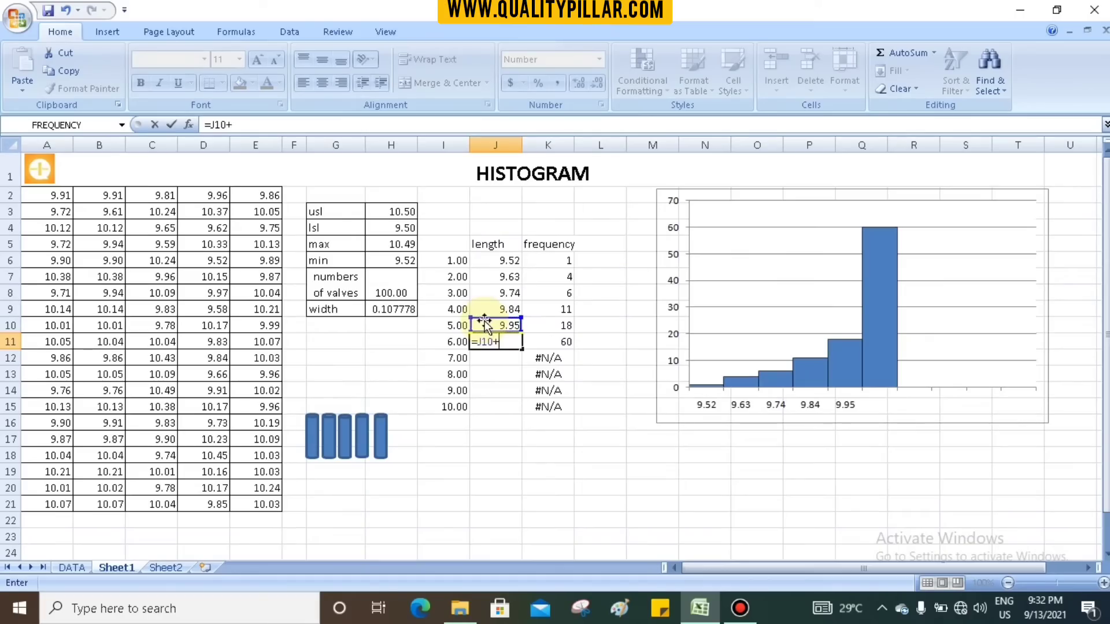
click(404, 309)
key(Return)
- Enter the seventh class length in J12 as =J11+H9, adding the width to the sixth length
text(=)
click(494, 338)
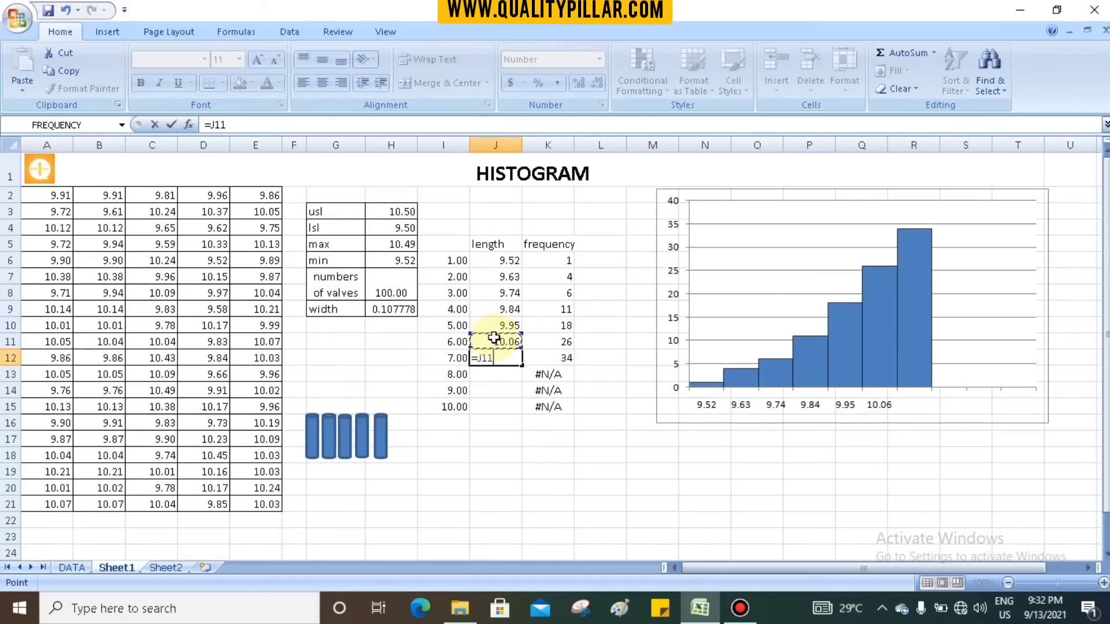
text(+)
click(402, 309)
key(Return)
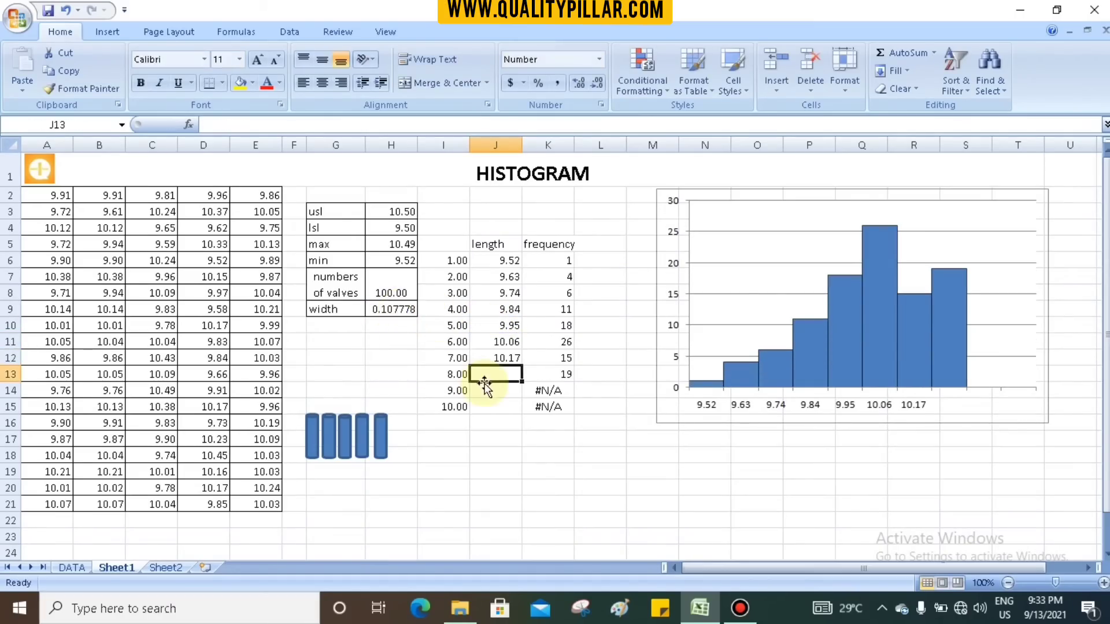
- Enter the eighth class length in J13 as =J12+H9, adding the width to the seventh length
text(=)
click(496, 358)
text(+)
click(394, 310)
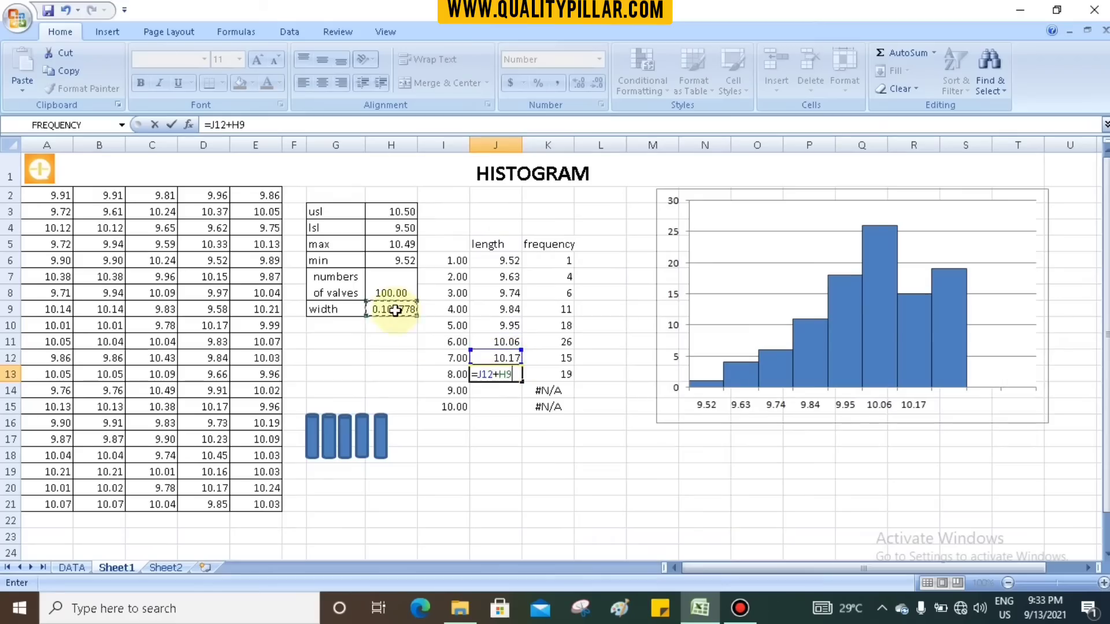
key(Return)
- Enter the ninth class length in J14 as =J13+H9, adding the width to the eighth length
text(=)
click(496, 374)
text(+)
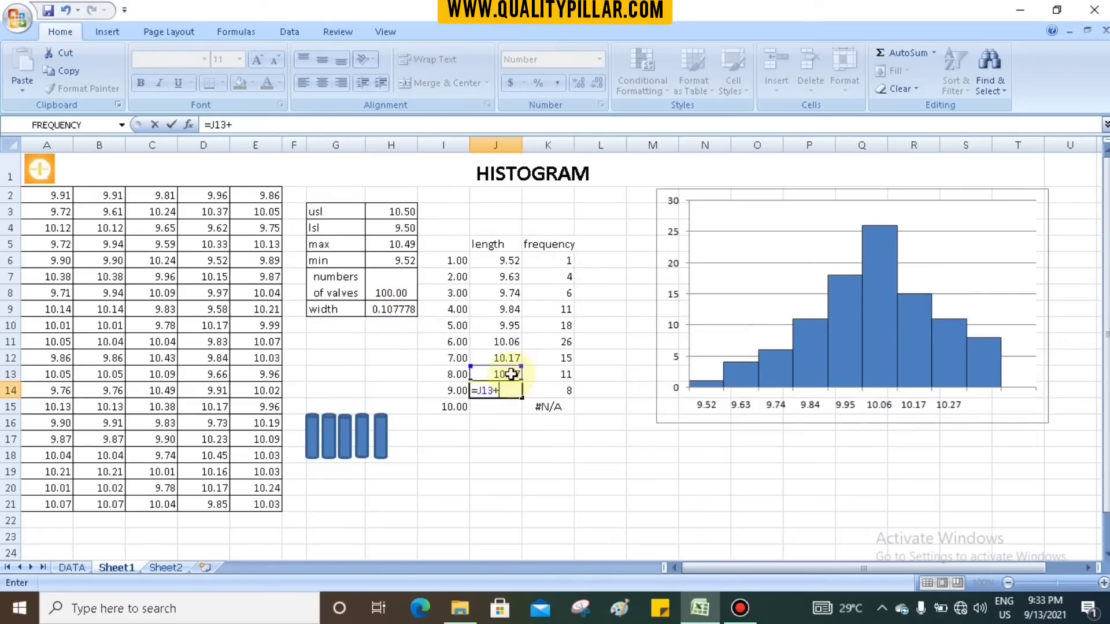
click(405, 309)
key(Return)
- Enter the tenth class length in J15 as =J14+H9, adding the width to the ninth length
text(=)
click(502, 389)
text(+)
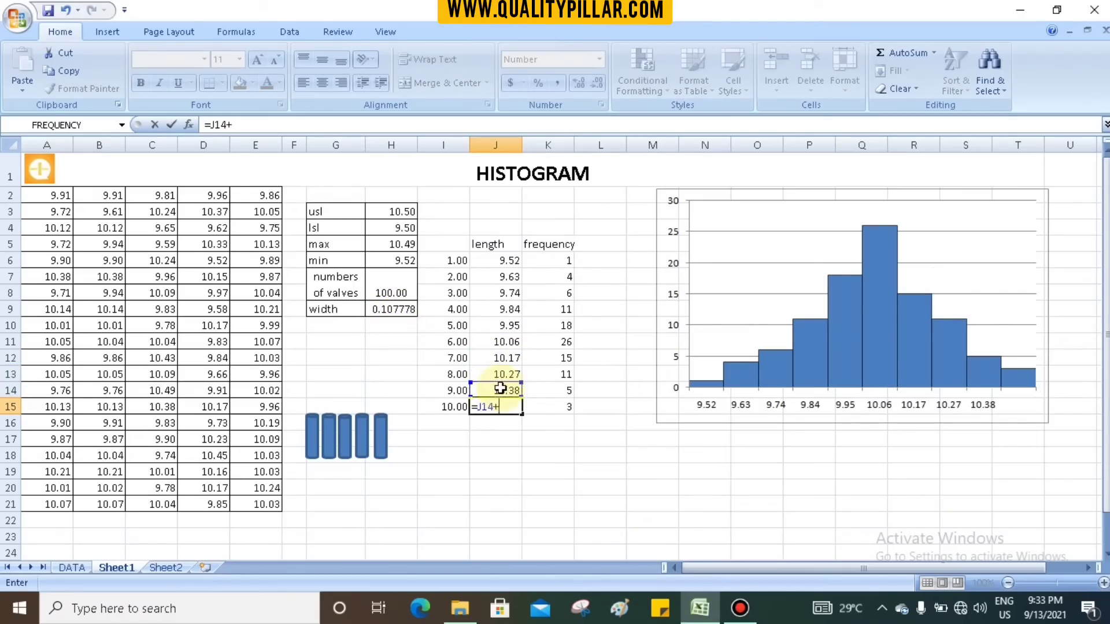
click(385, 308)
key(Return)
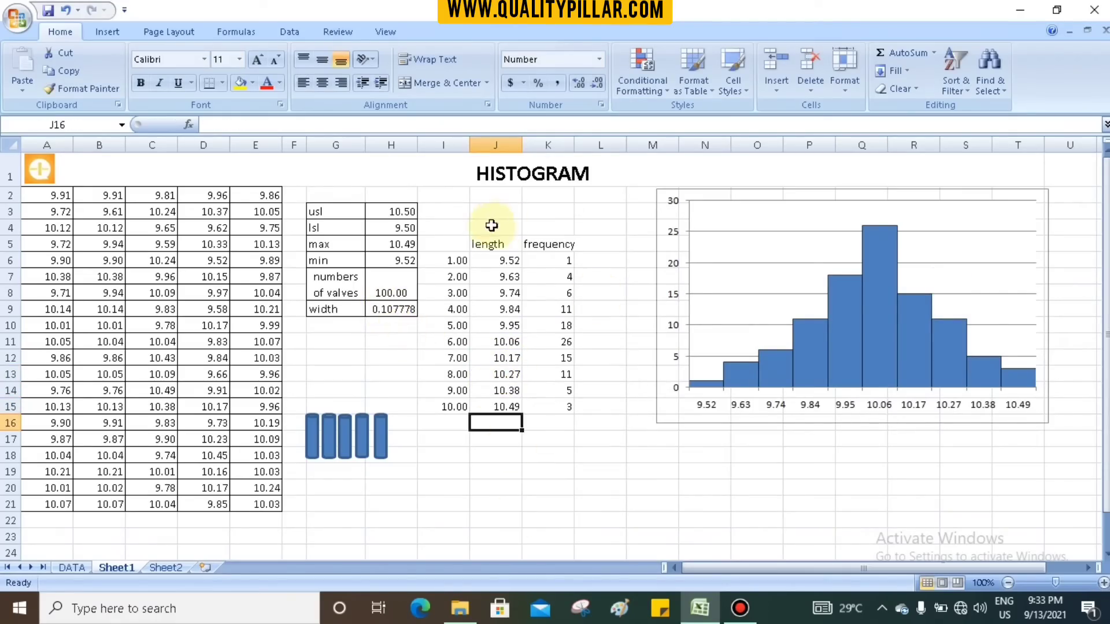
- Examine how the frequency formulas in K6 and K7 relate the measurements in A2:E21 to the class lengths in J6:J15
drag(492, 254, 493, 408)
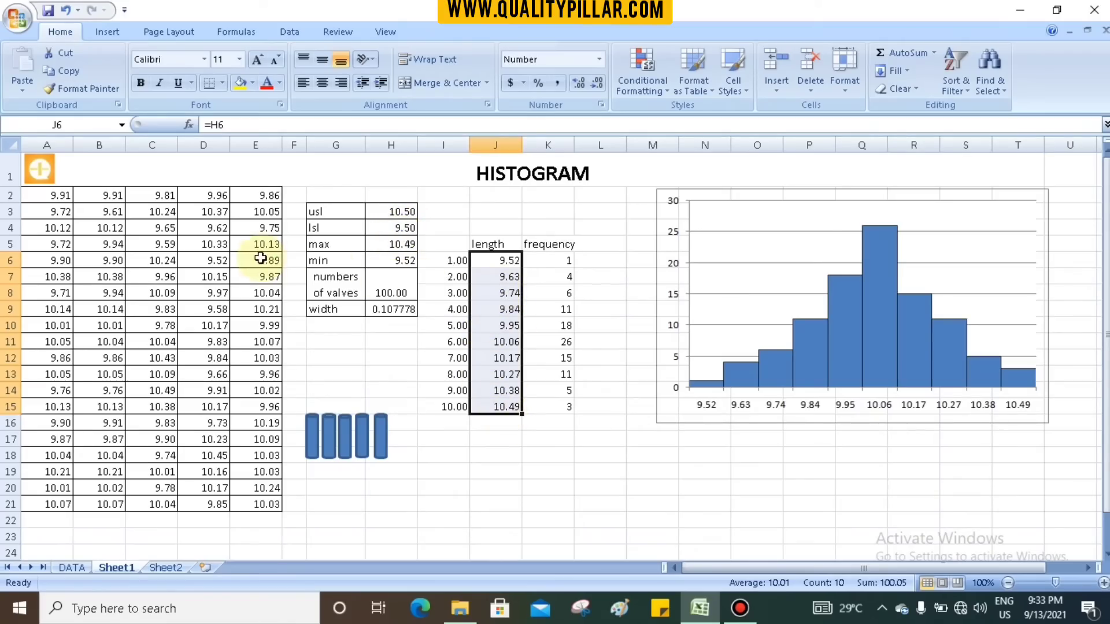
drag(49, 214, 240, 497)
click(508, 407)
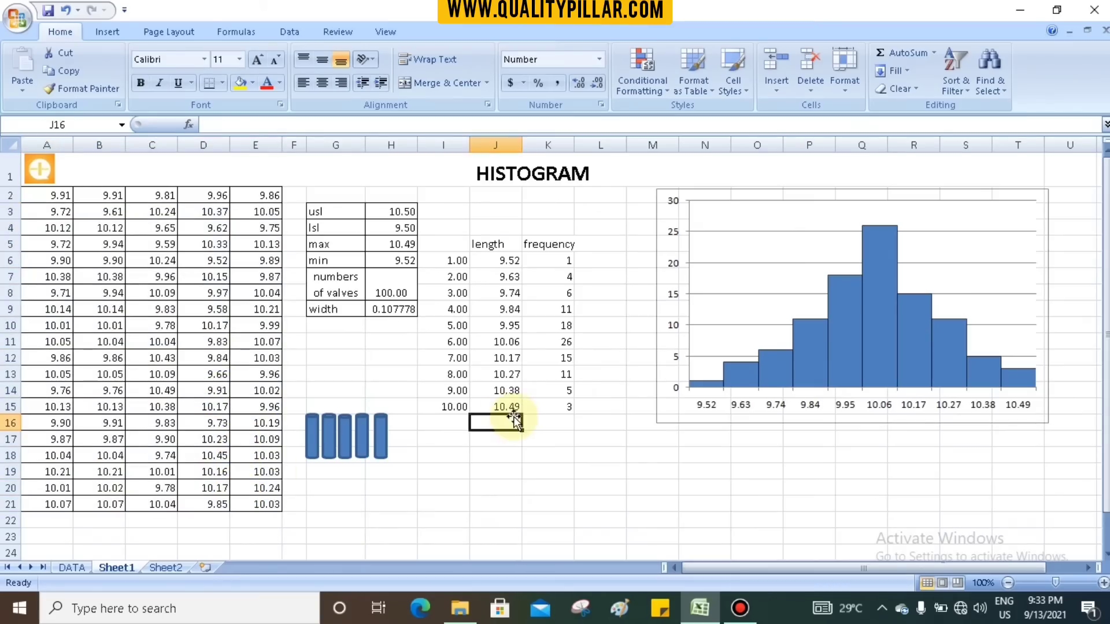
click(578, 487)
click(552, 266)
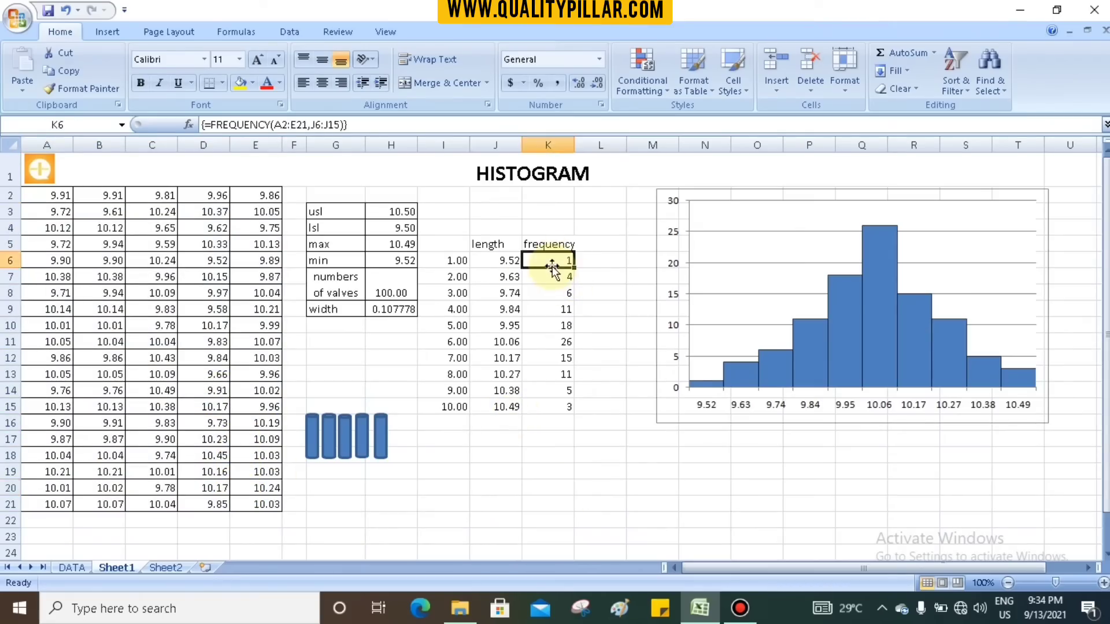
click(501, 263)
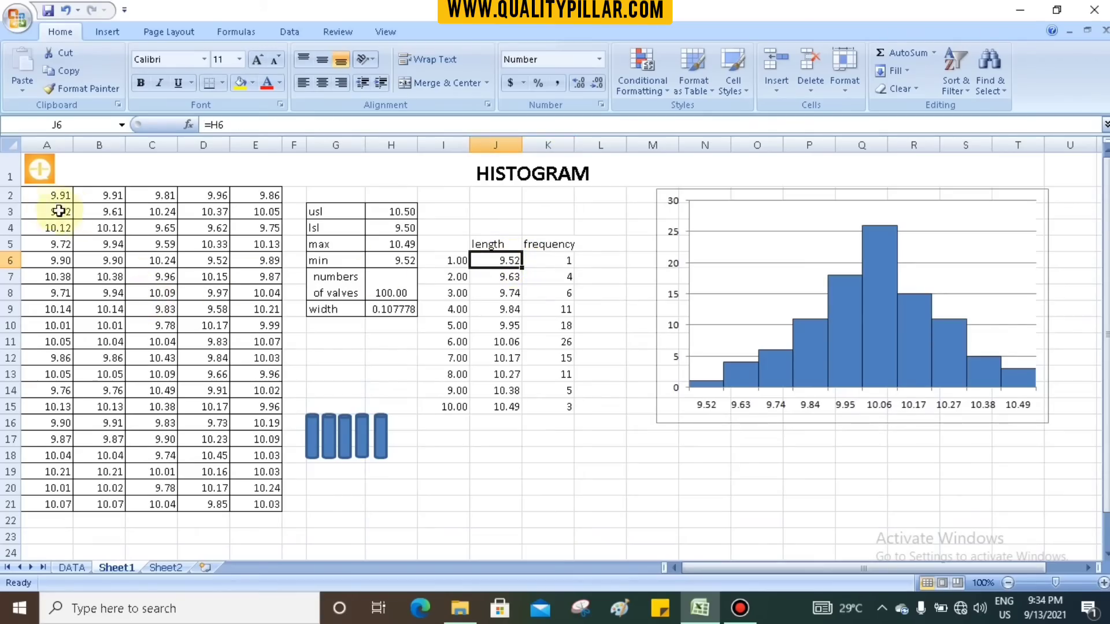
drag(52, 197, 258, 504)
click(521, 262)
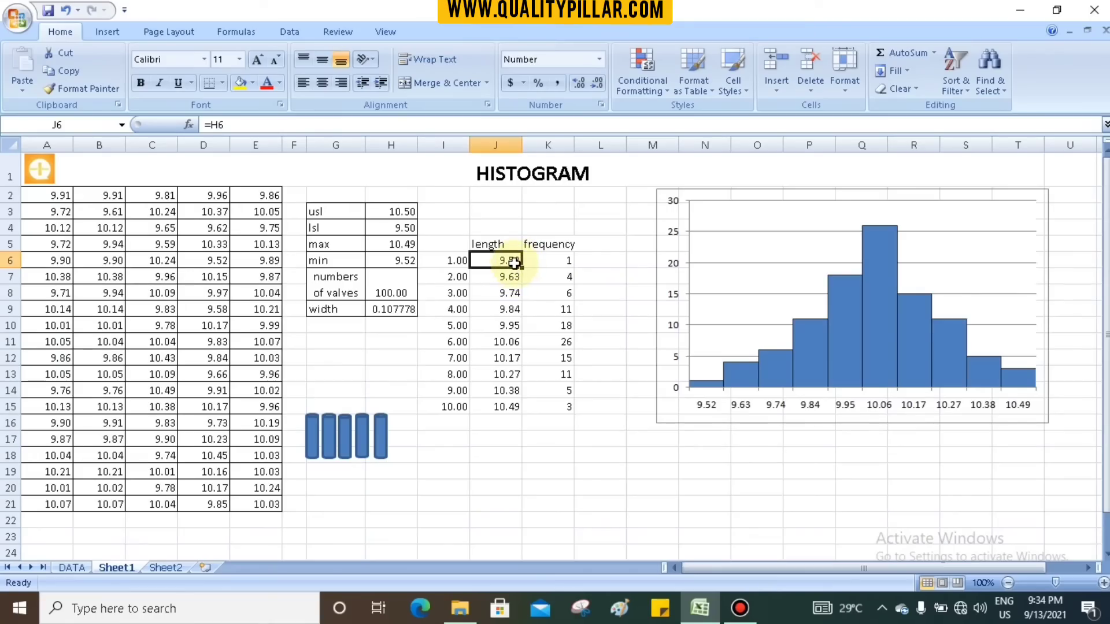
click(509, 278)
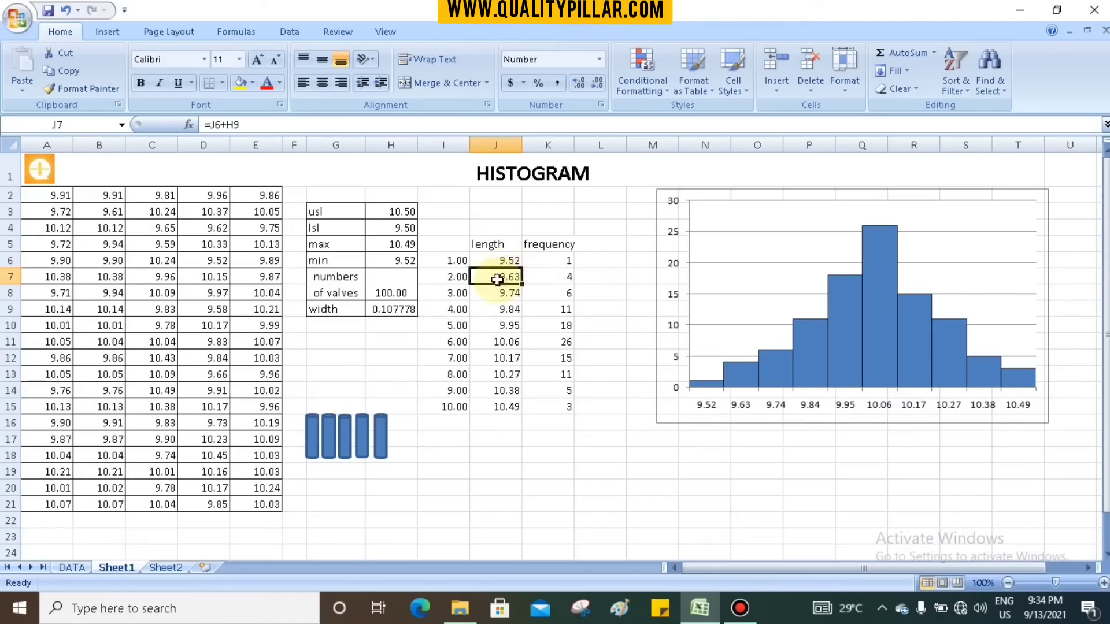
drag(36, 195, 254, 503)
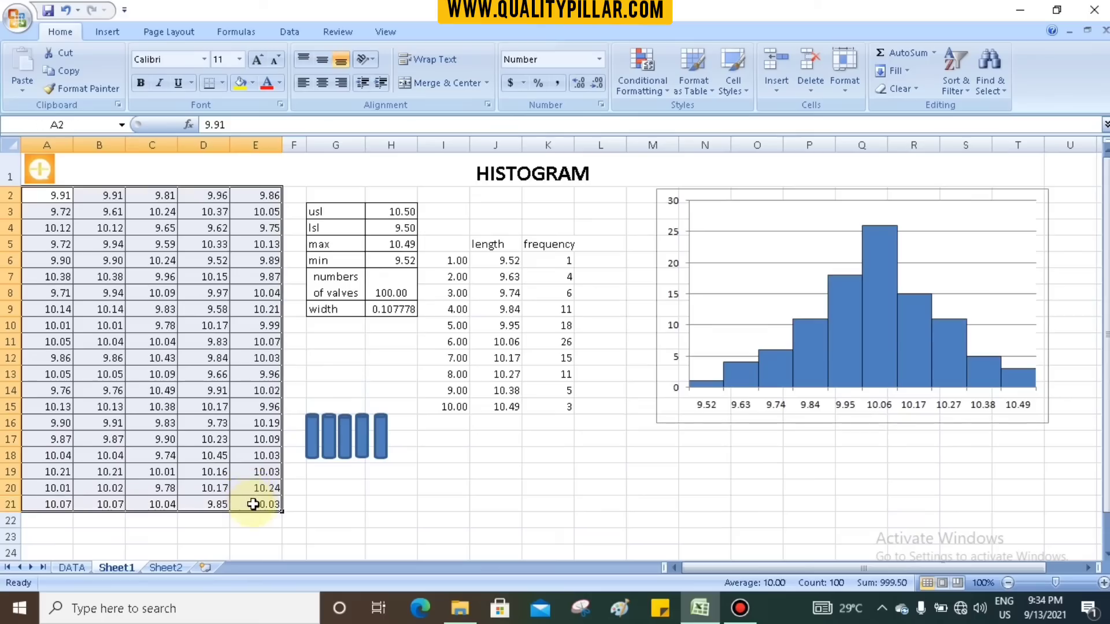
click(547, 276)
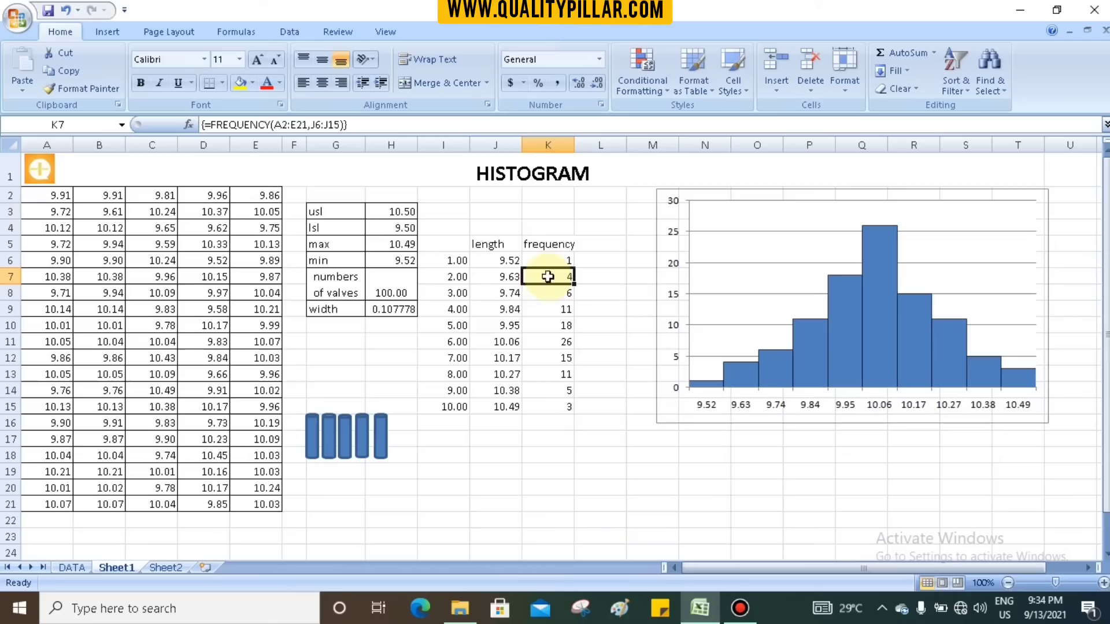
click(509, 261)
click(507, 277)
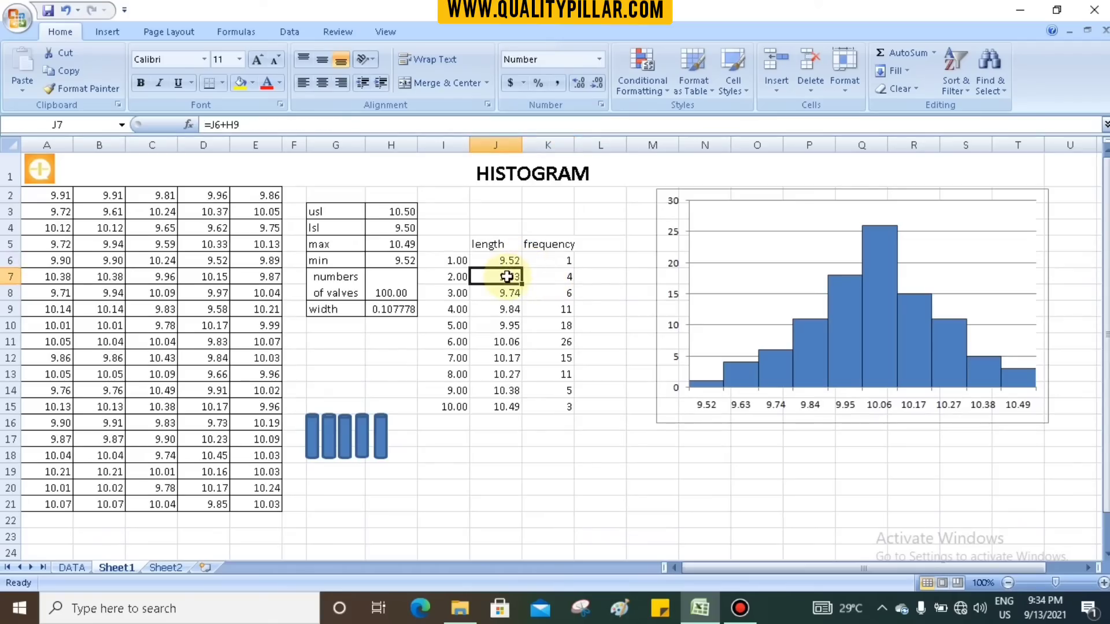
click(553, 276)
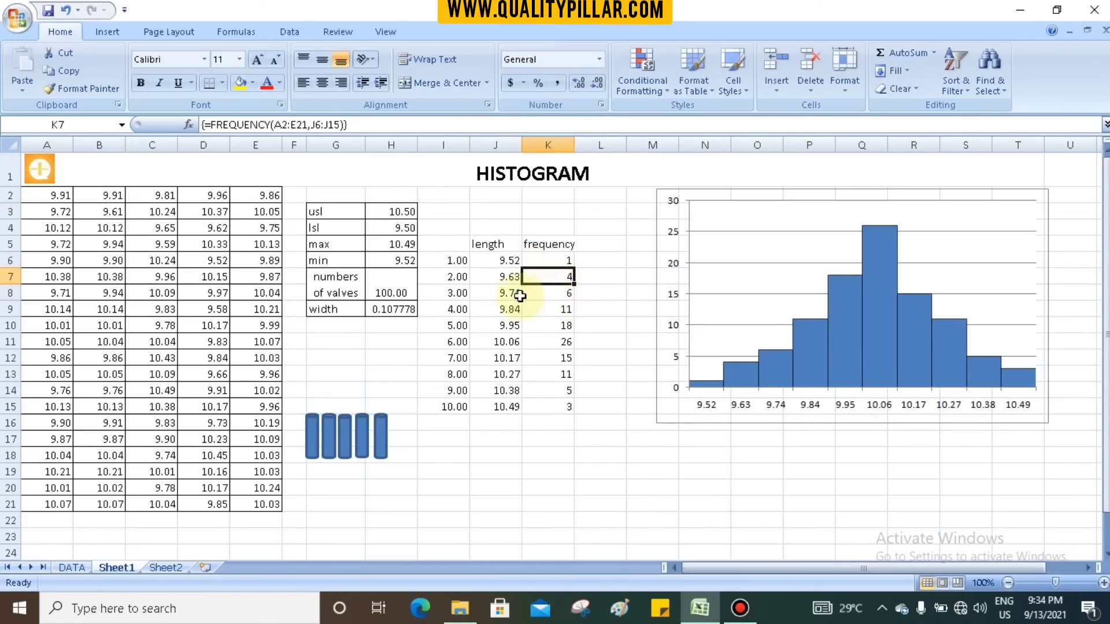
- Clear all the frequency values in K6:K15 beside the ten class lengths
click(543, 416)
drag(548, 263, 552, 430)
key(Delete)
- Enter =FREQUENCY(A2:E21,J6:J15) in K6, using the measurements as data and the class lengths as bins
click(558, 260)
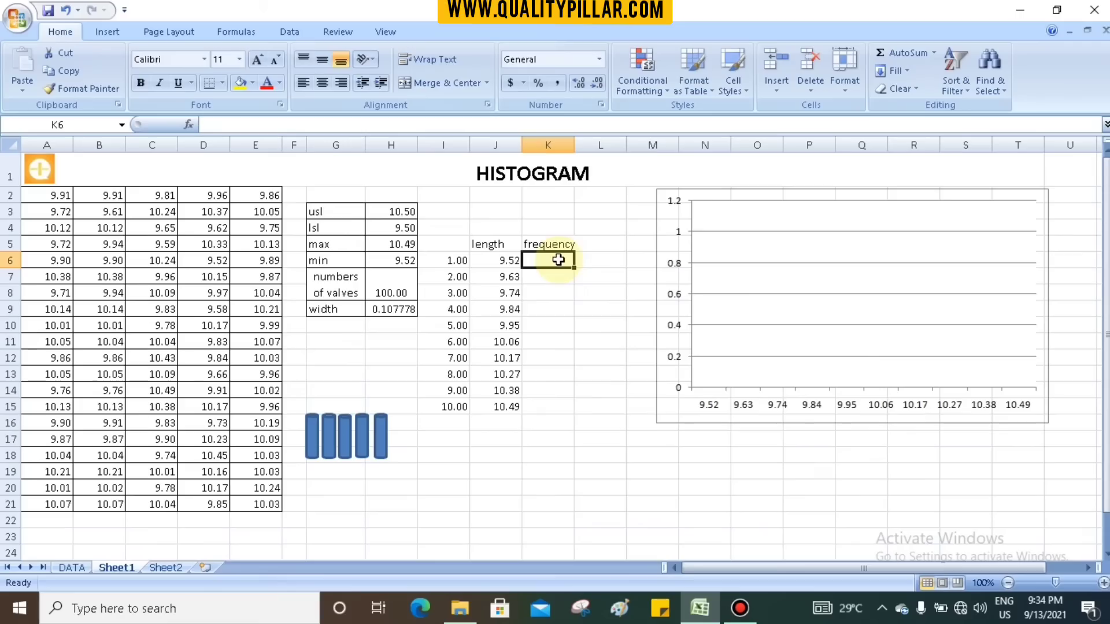
text(=fr)
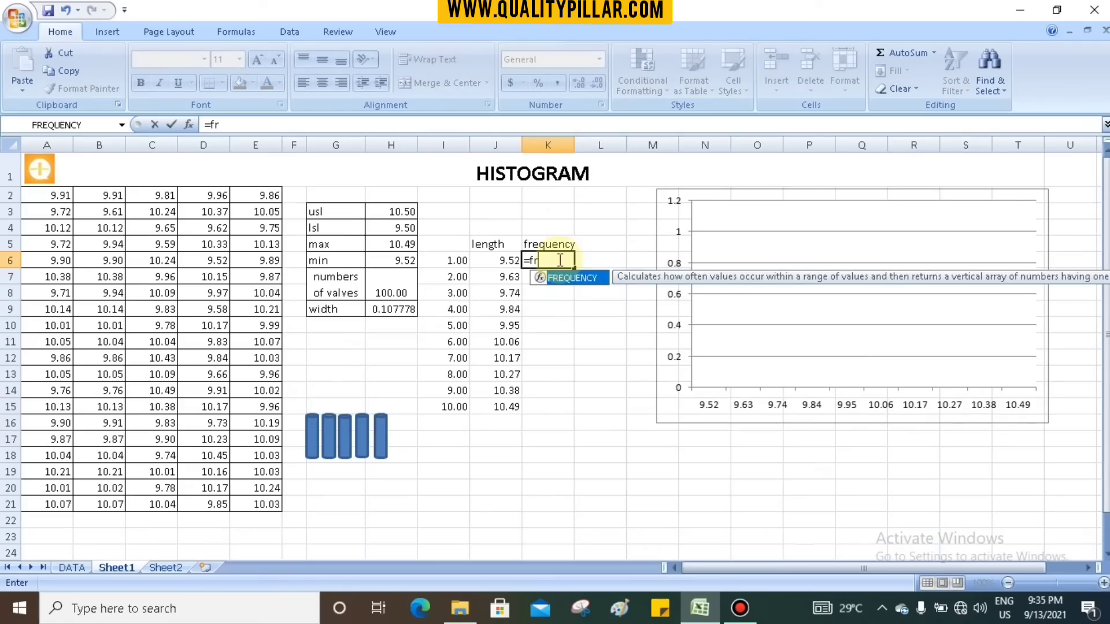
text(e)
double_click(571, 278)
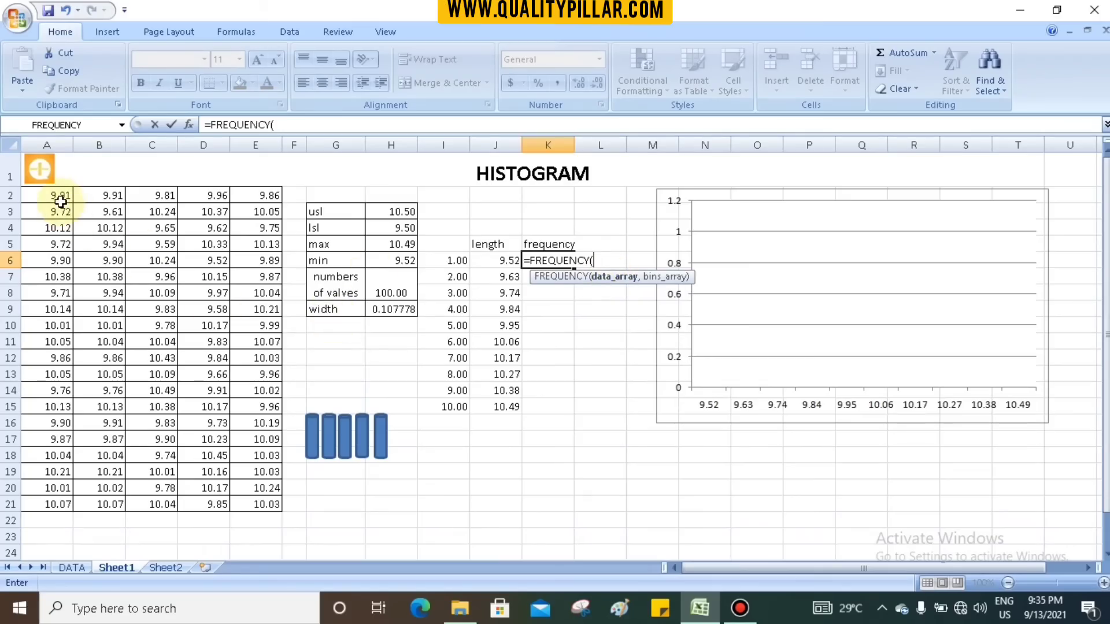
drag(60, 199, 252, 504)
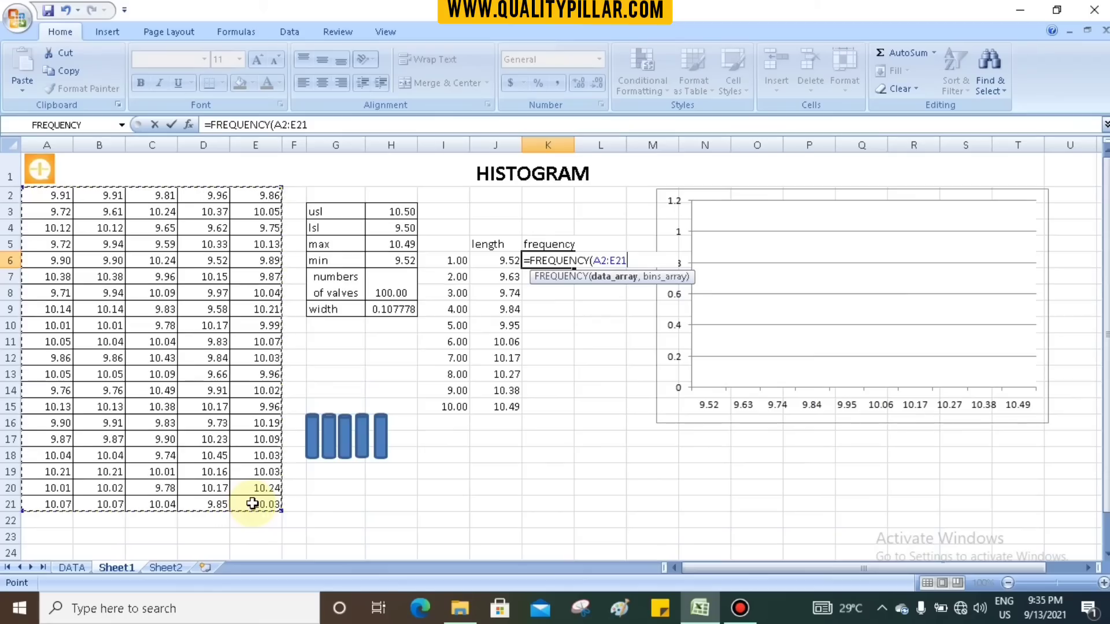
text(,)
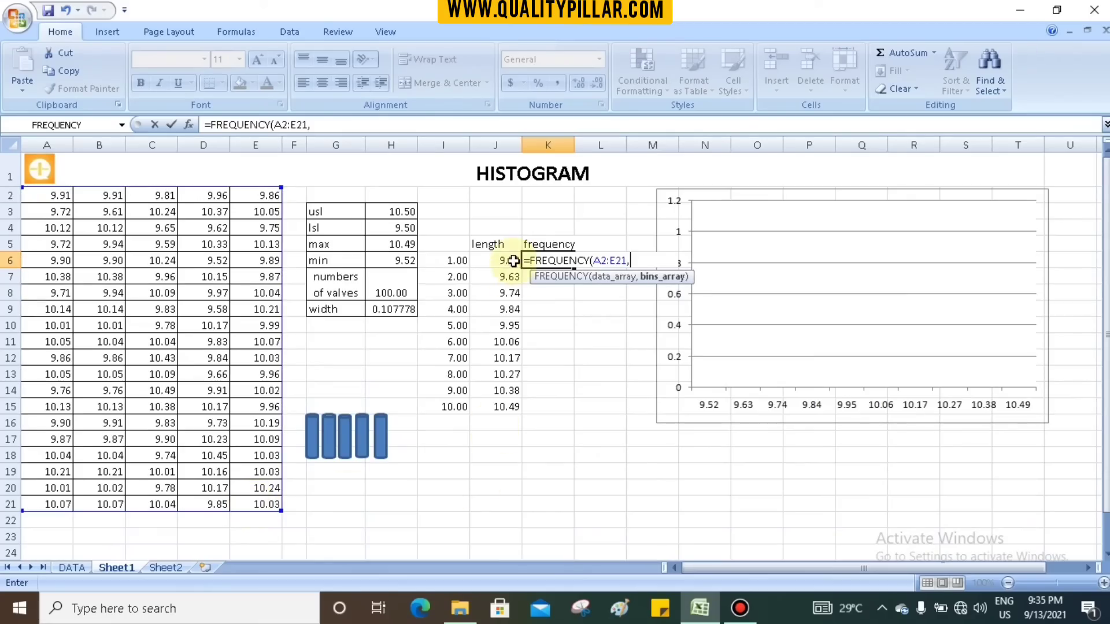
drag(511, 258, 506, 406)
key(Return)
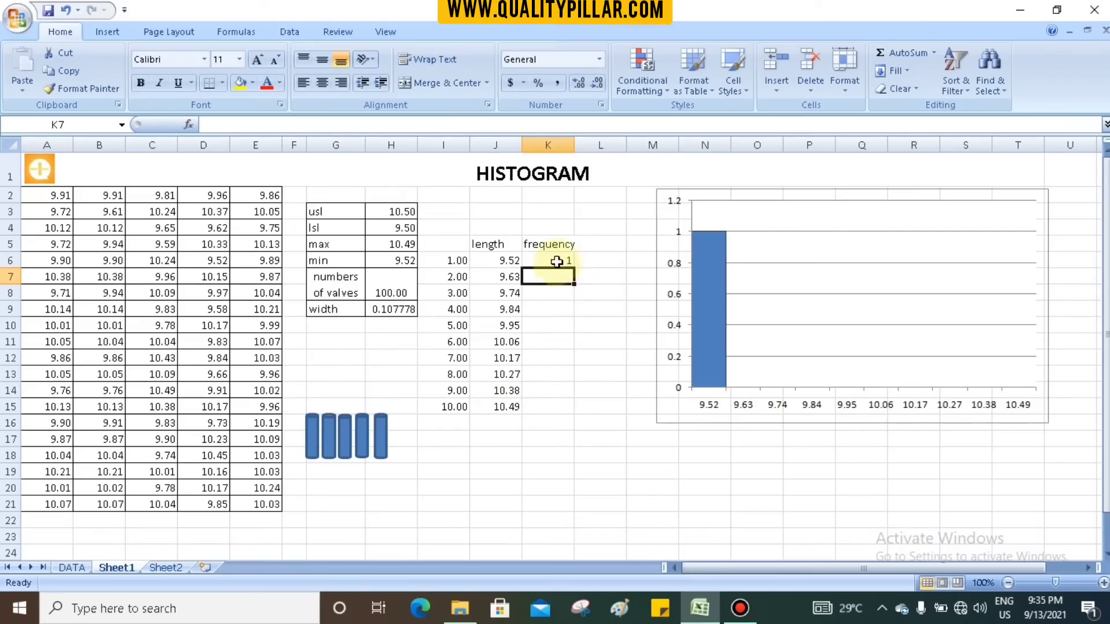
- Apply the FREQUENCY formula from K6 as an array formula across K6:K15 for all ten classes
click(556, 260)
drag(556, 261, 543, 396)
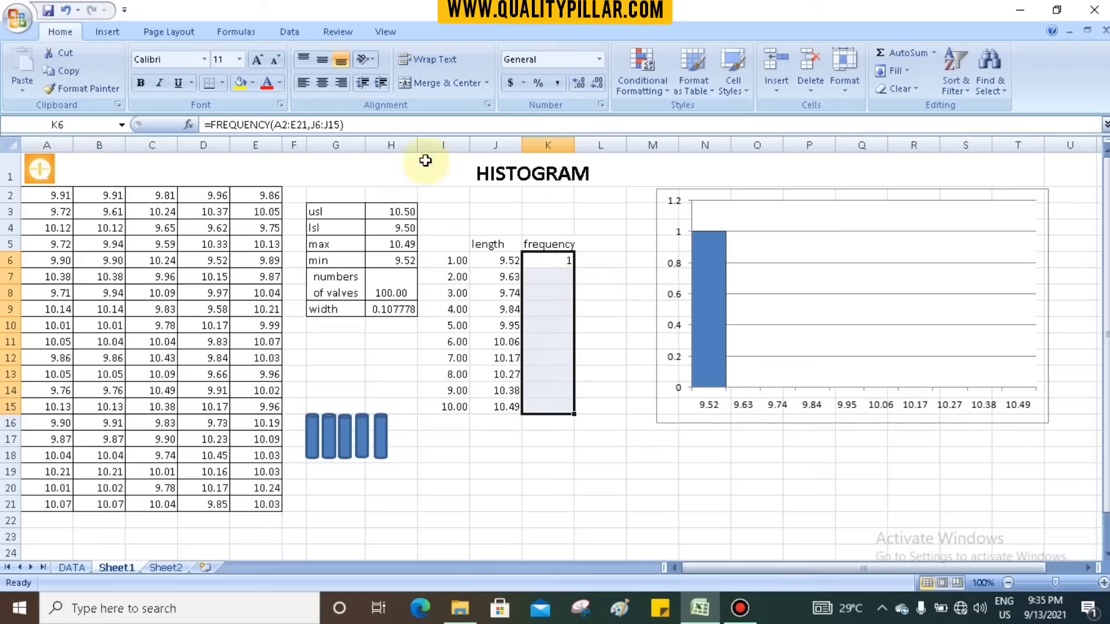
click(357, 125)
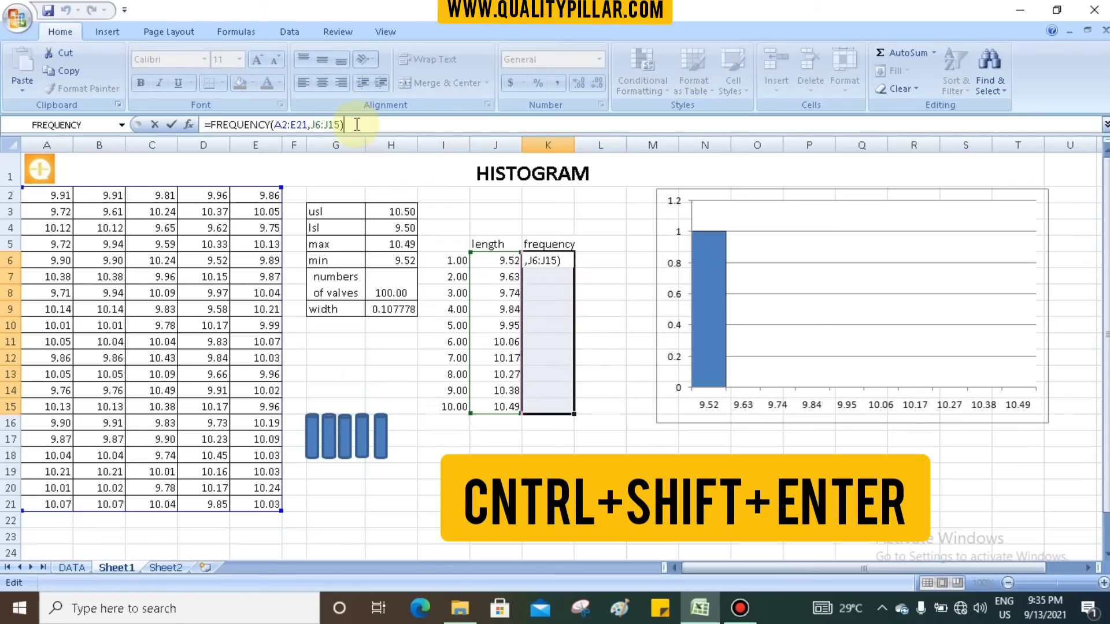
key(ctrl+shift+Return)
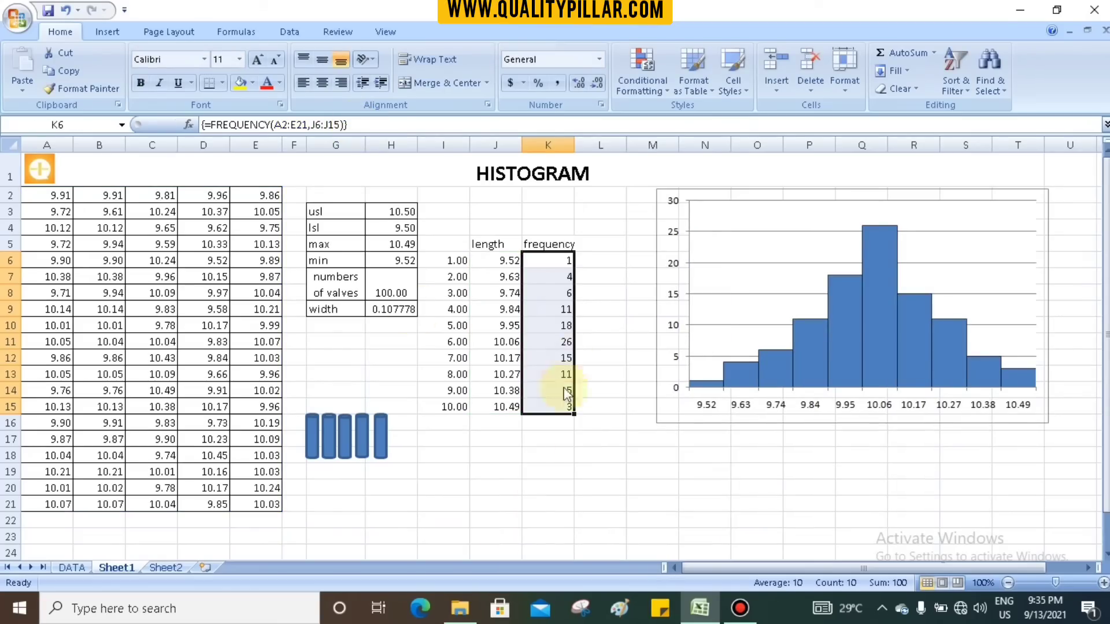
- Review the frequencies in K7:K15 and compare the class lengths in J11 and J12 with the frequency in K11
click(552, 454)
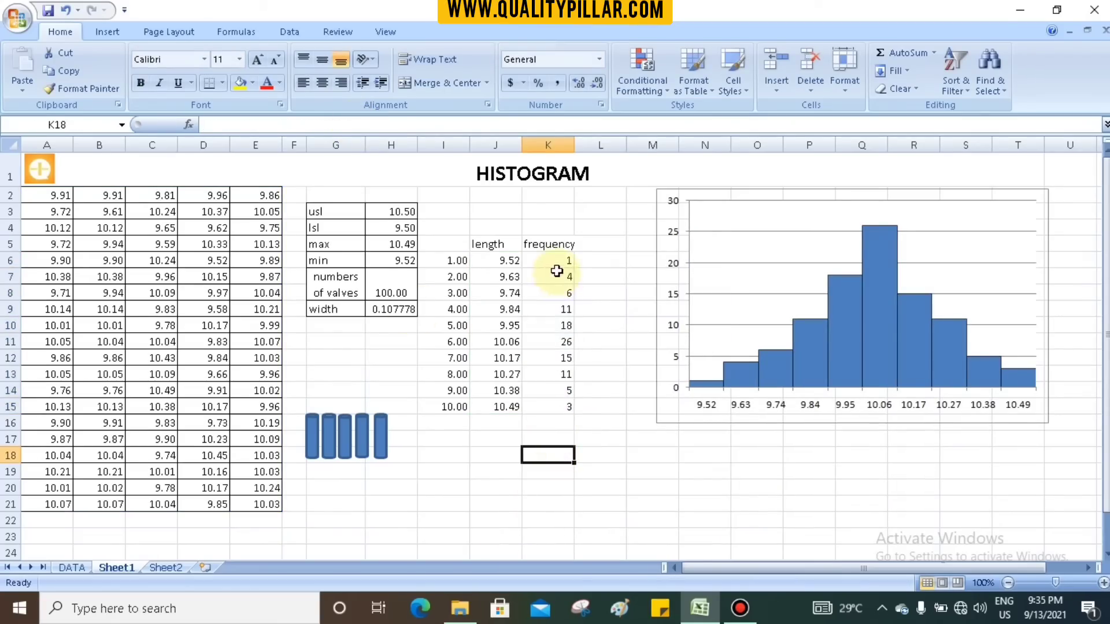
drag(559, 275, 561, 408)
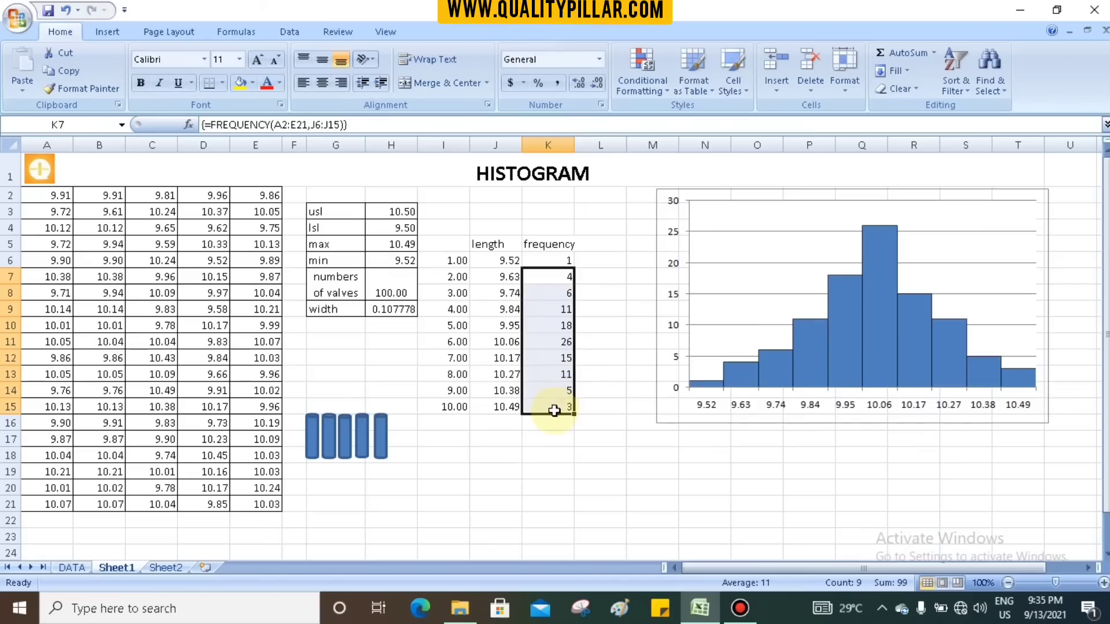
click(555, 453)
click(511, 346)
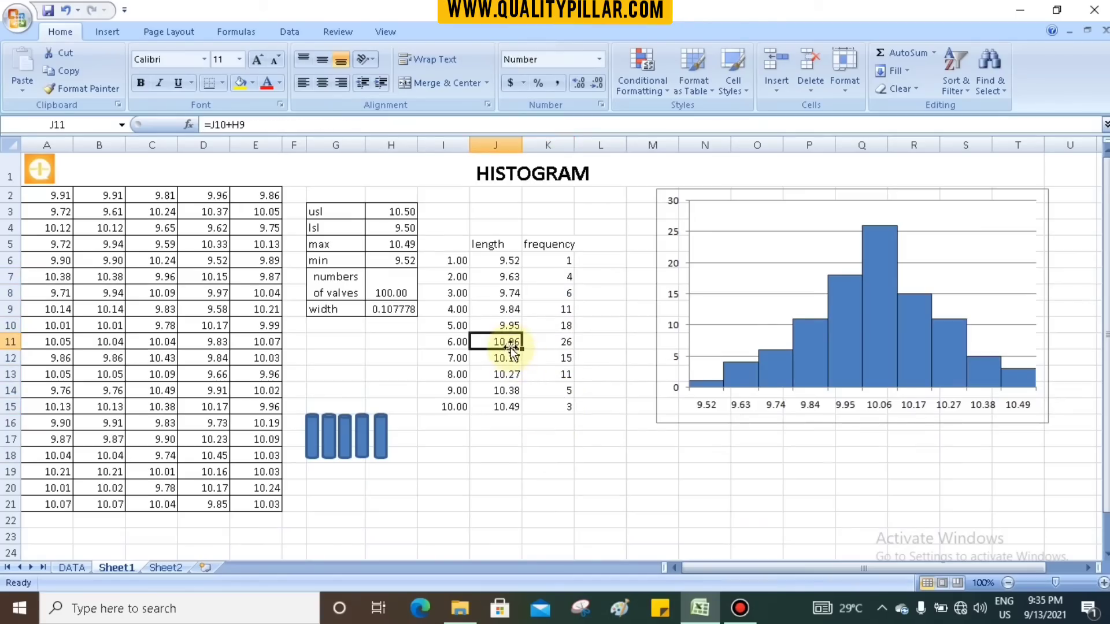
click(511, 360)
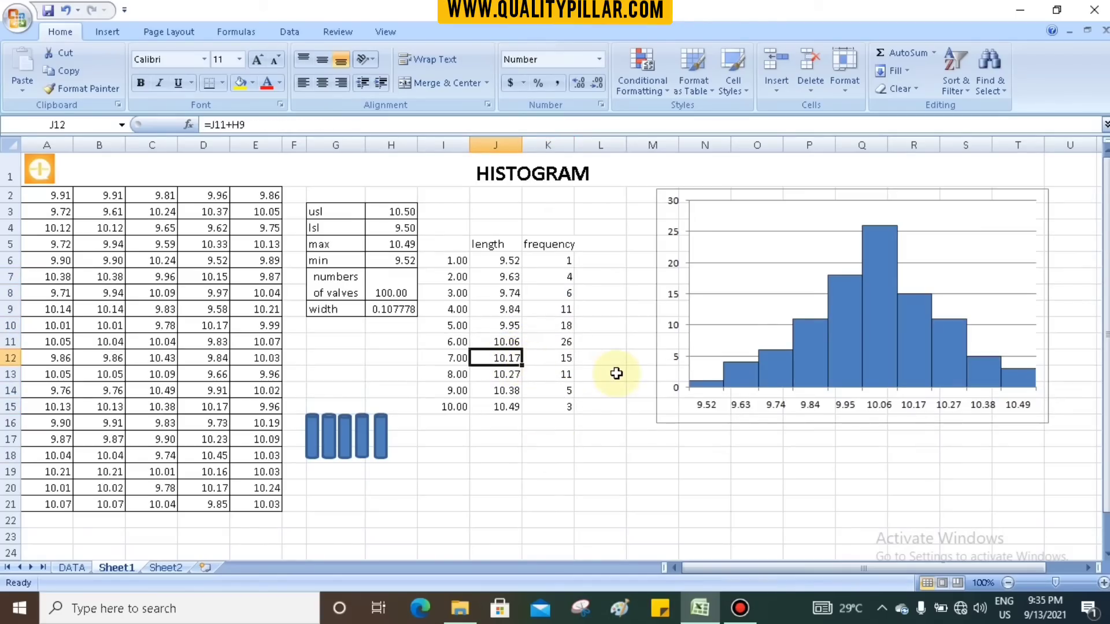
click(557, 341)
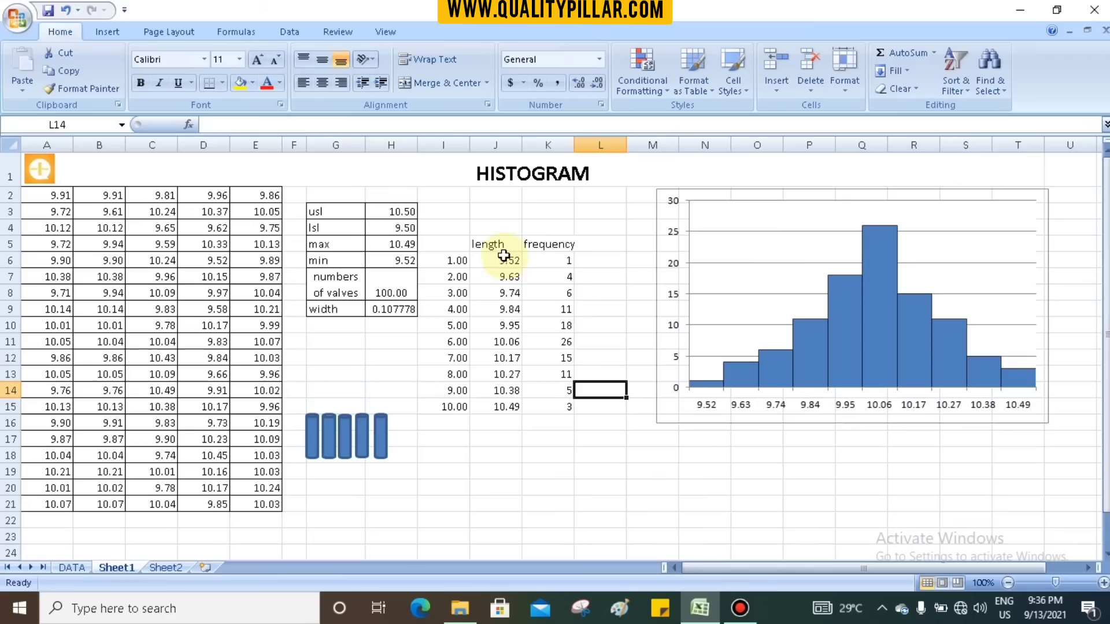
- Delete the existing histogram chart beside the length and frequency table
drag(503, 256, 567, 404)
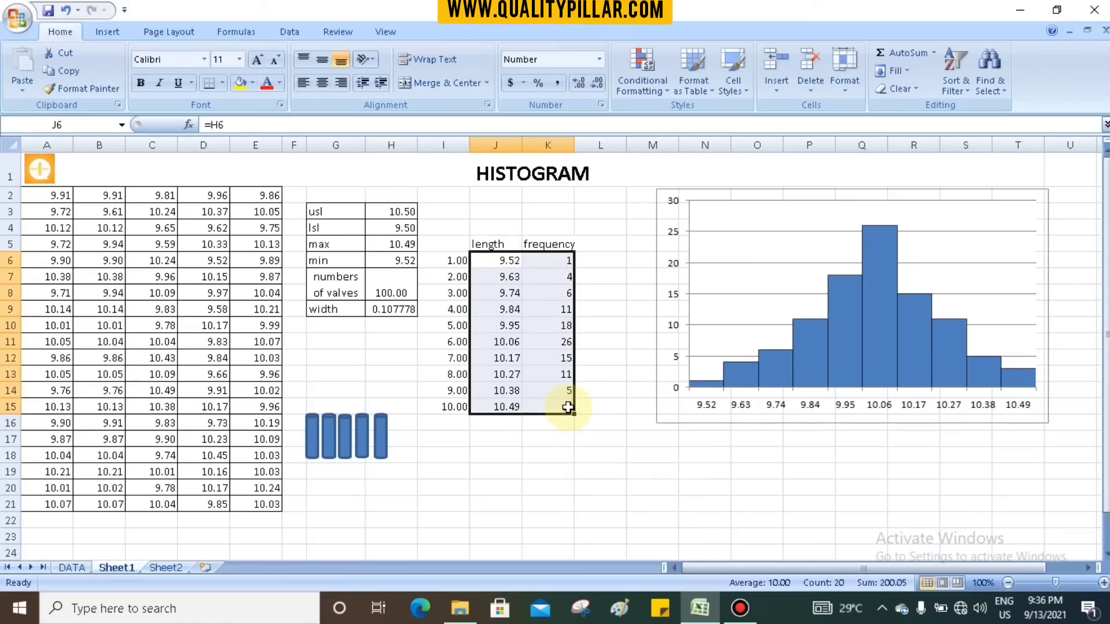
click(643, 323)
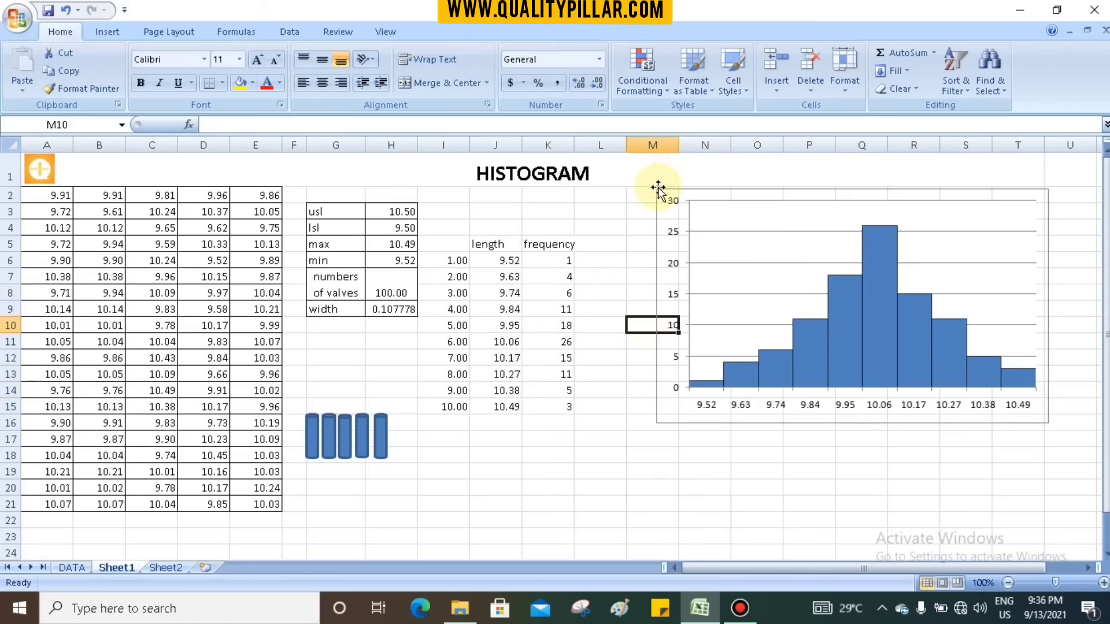
click(658, 194)
key(Delete)
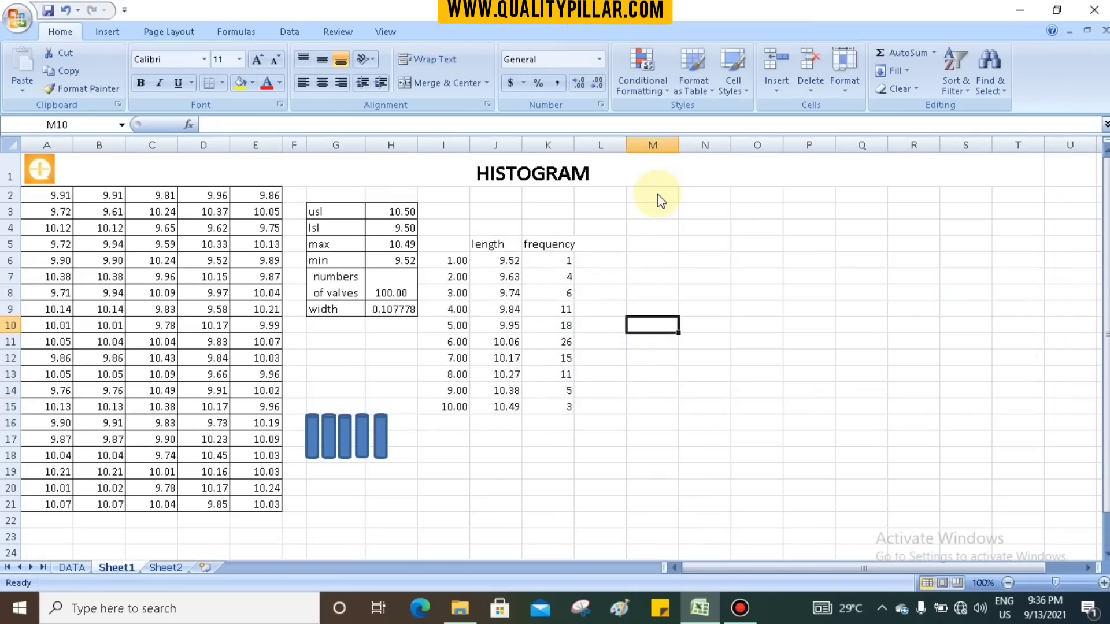
- Insert a 2-D clustered column chart from the ten frequency values in K6:K15
click(705, 243)
drag(556, 262, 550, 407)
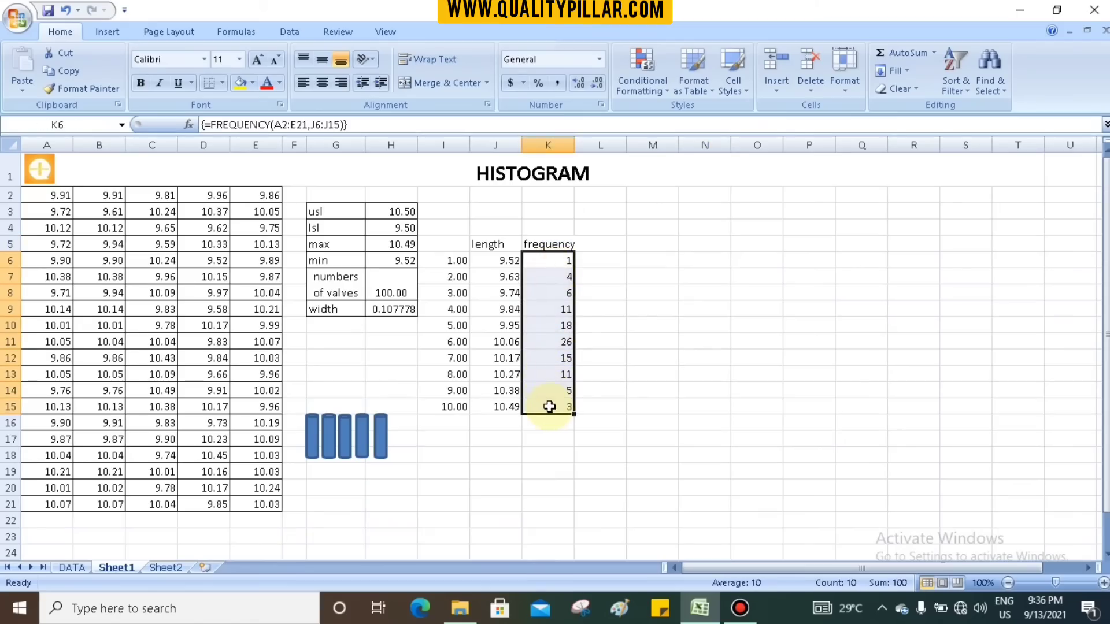
click(117, 36)
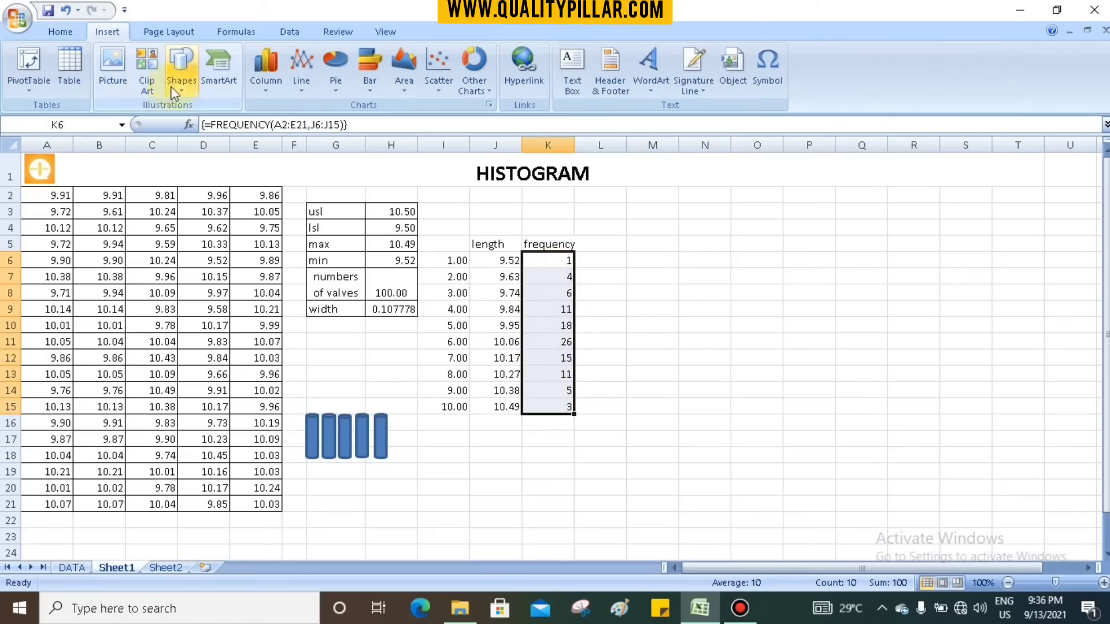
click(265, 78)
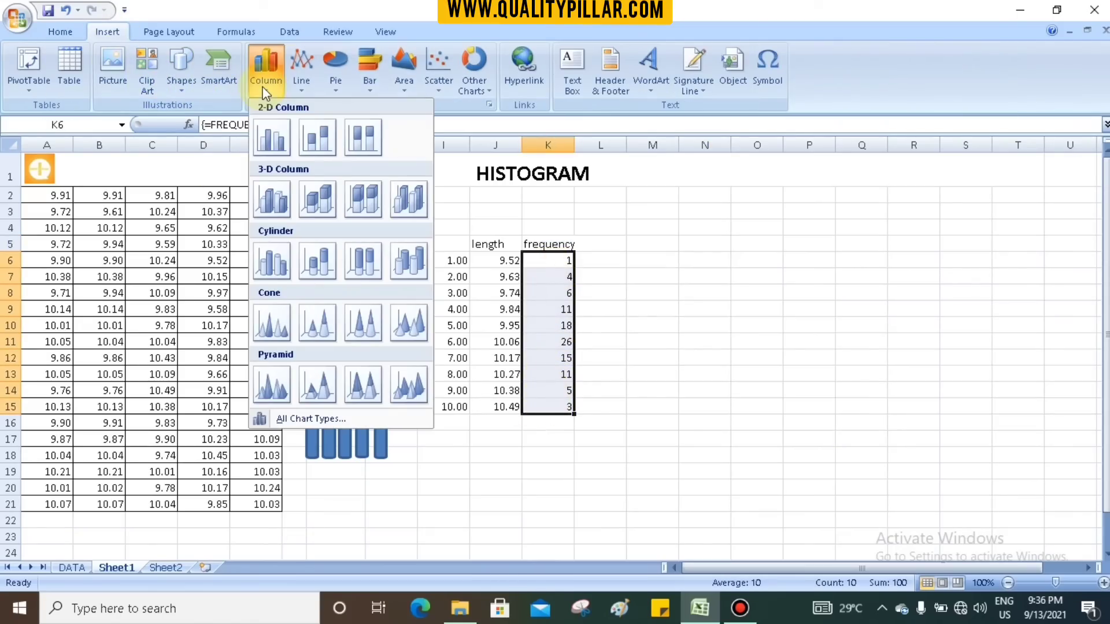
click(273, 150)
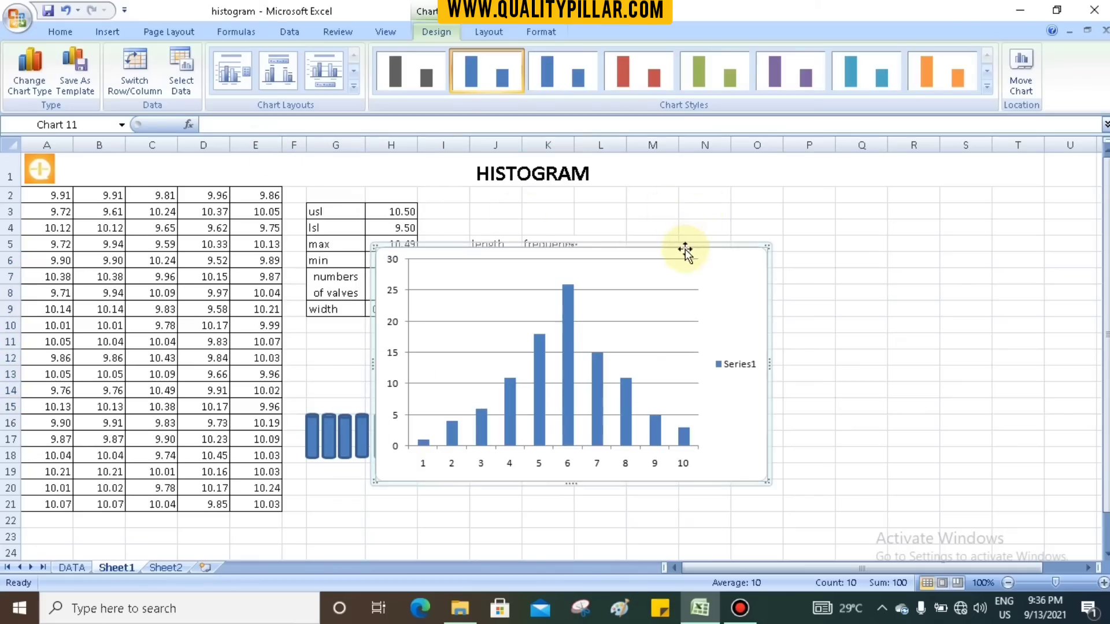
- Move the new column chart into the empty area beside the frequency column and delete its legend
drag(685, 249, 919, 202)
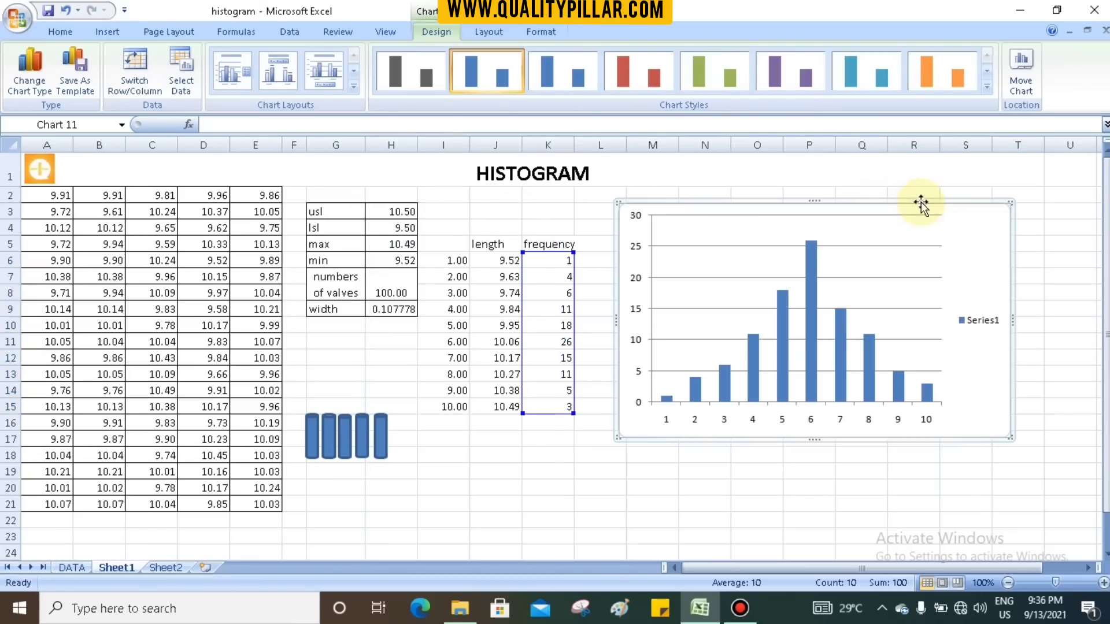
click(990, 324)
key(Delete)
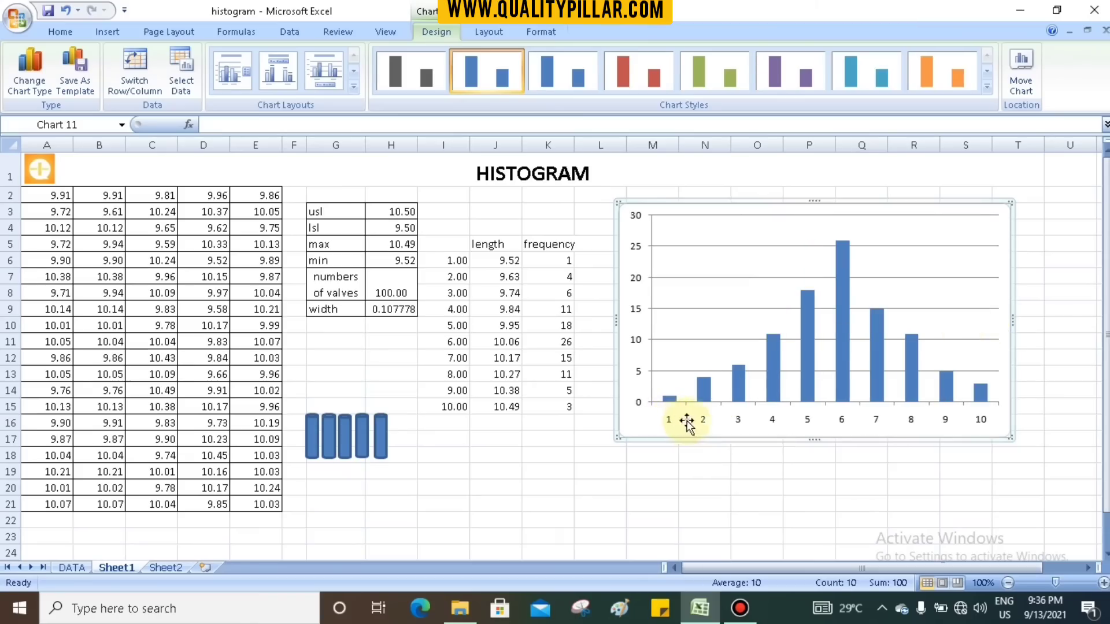
- Set the chart's horizontal axis labels to the class lengths in J6:J15
click(984, 421)
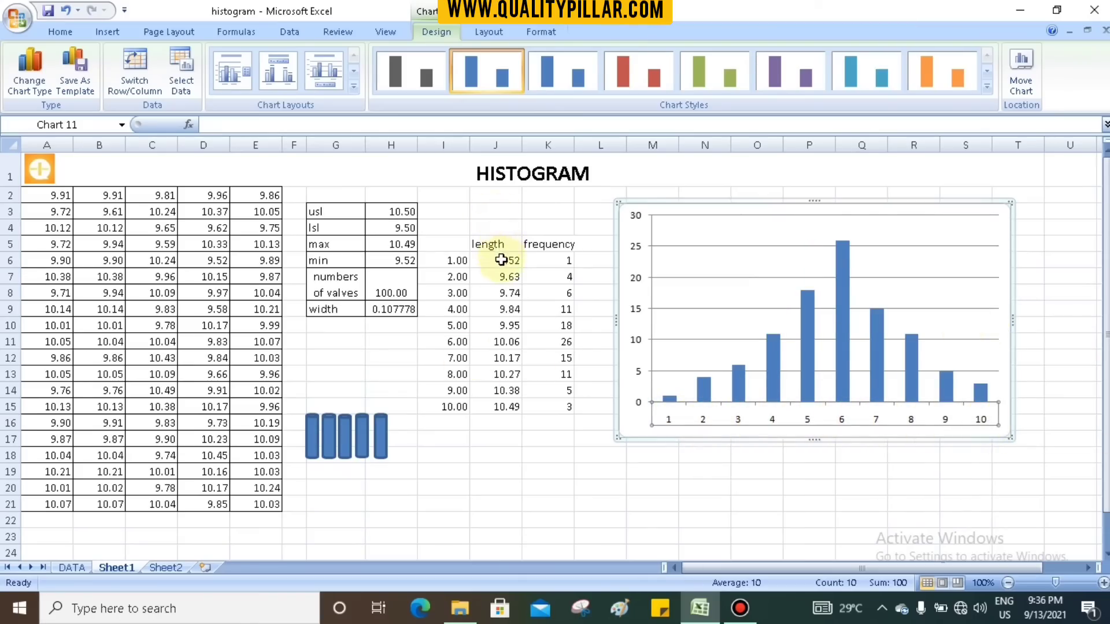
drag(500, 261, 512, 407)
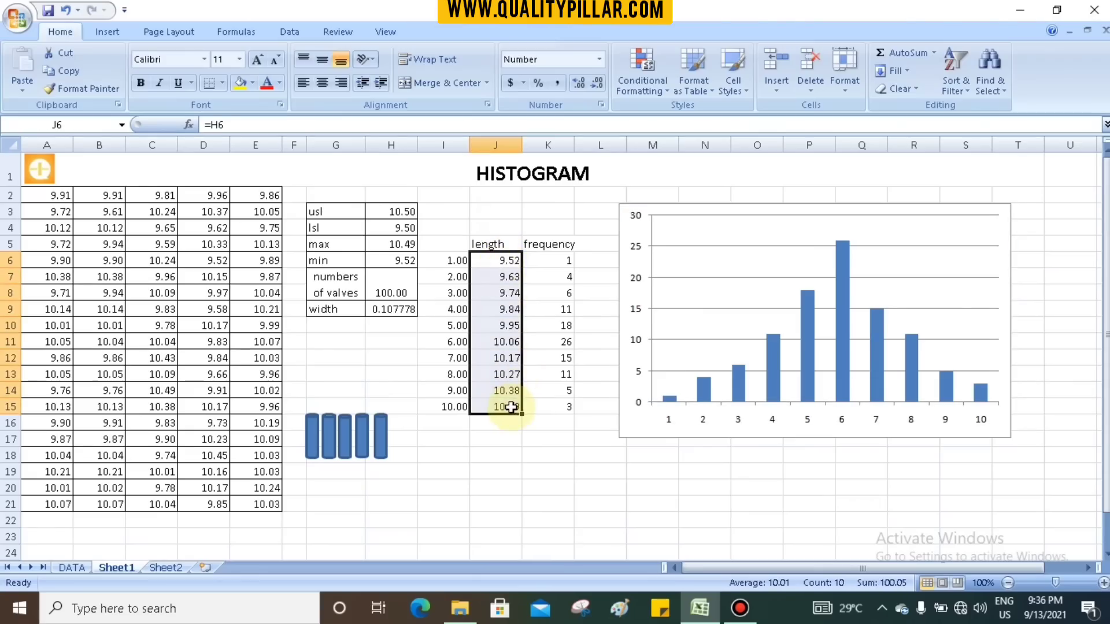
click(651, 523)
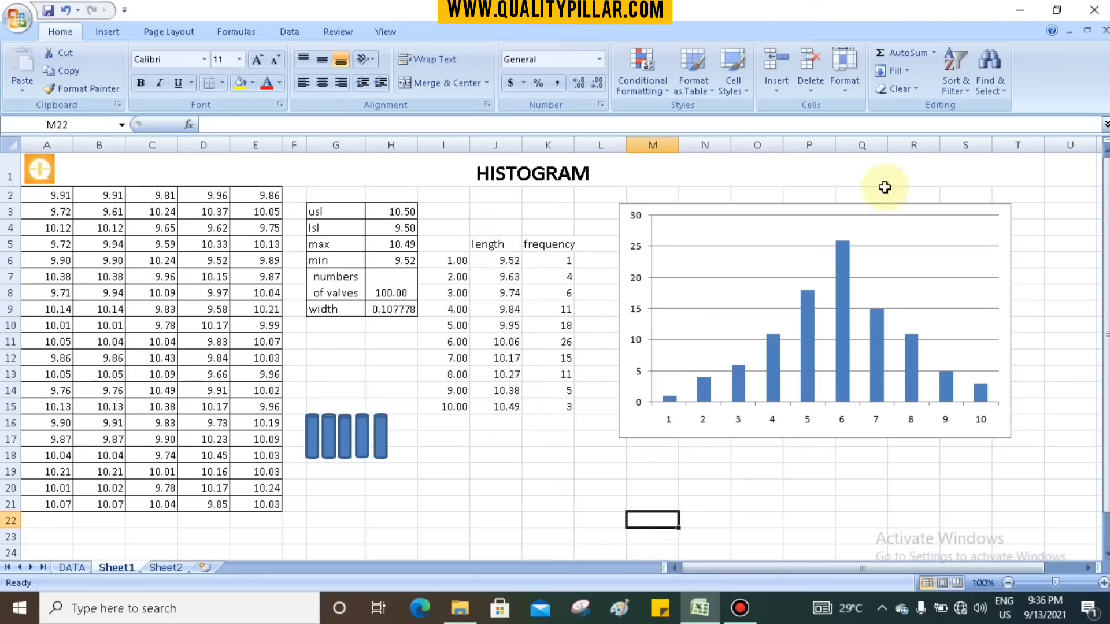
click(1004, 211)
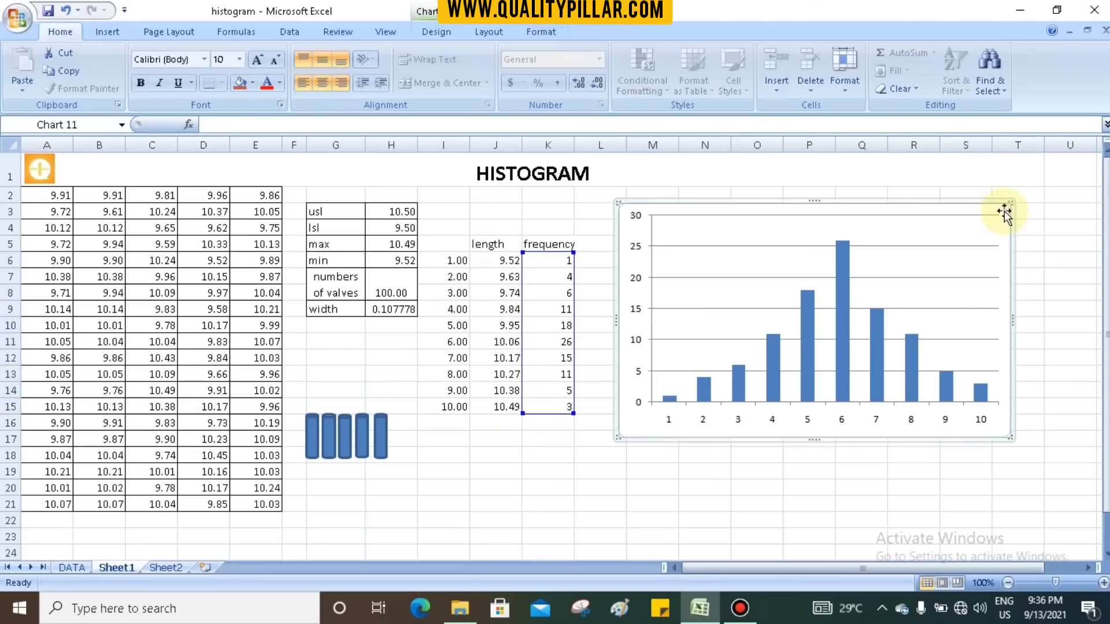
click(670, 424)
right_click(669, 422)
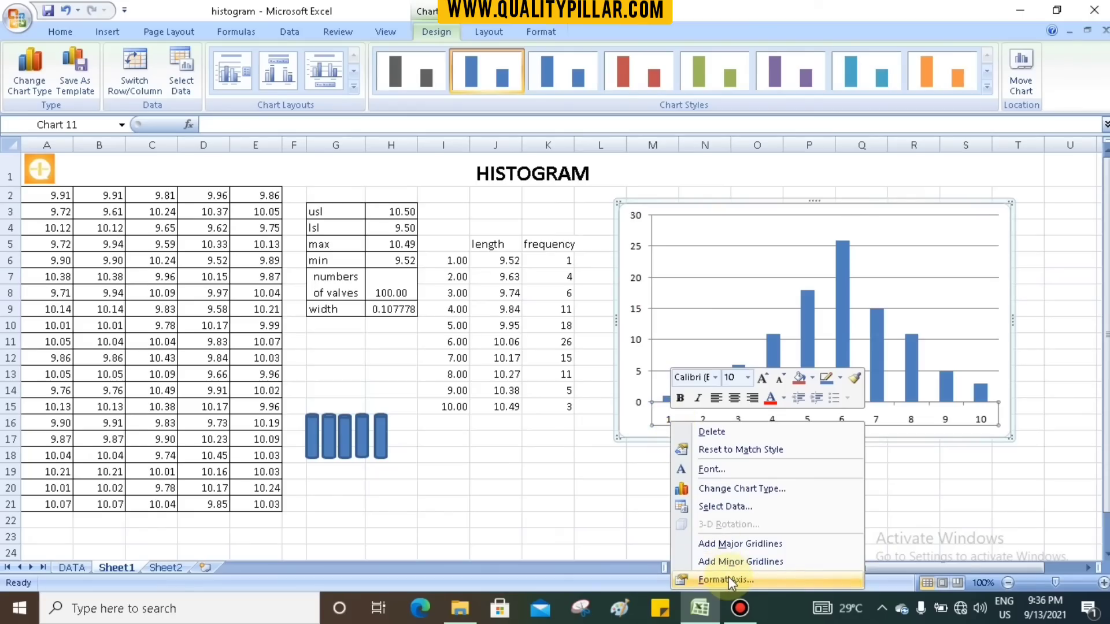
click(736, 507)
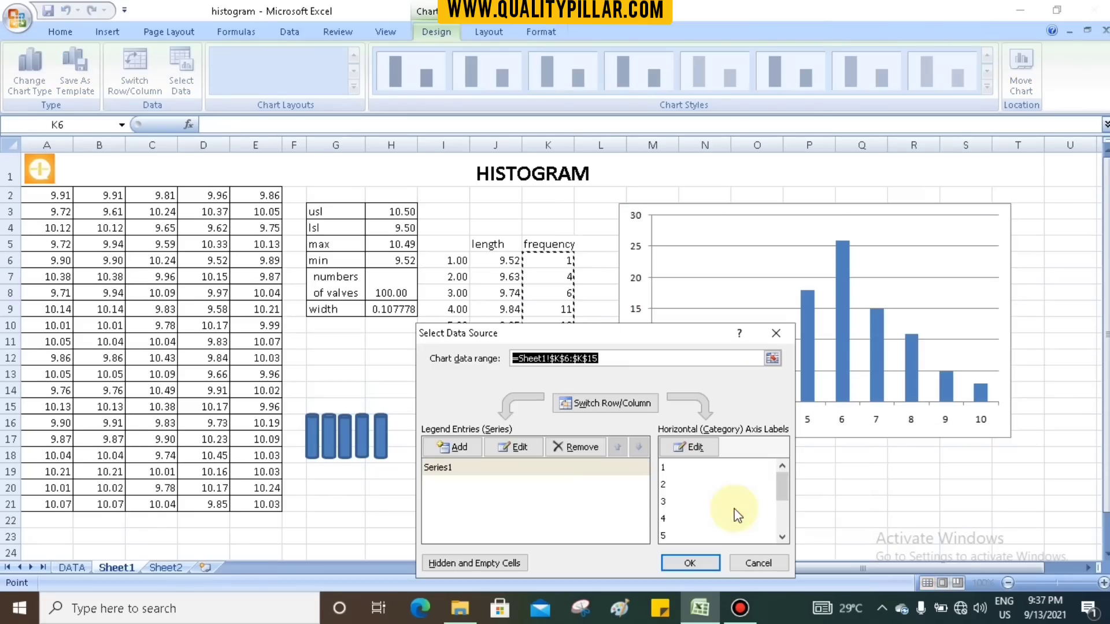
click(697, 448)
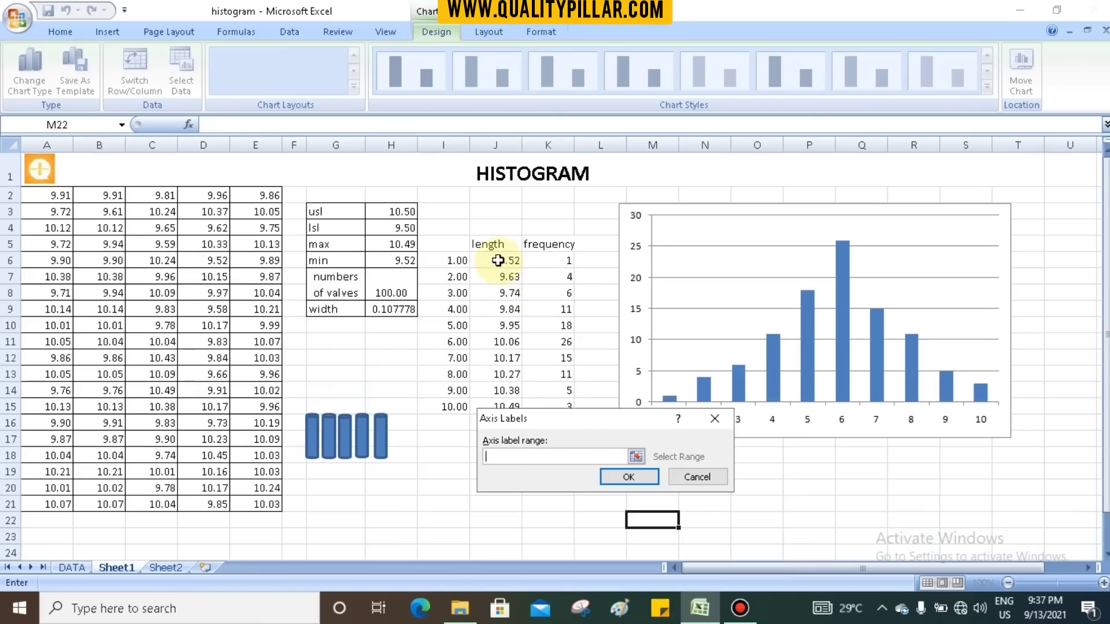
drag(503, 260, 498, 408)
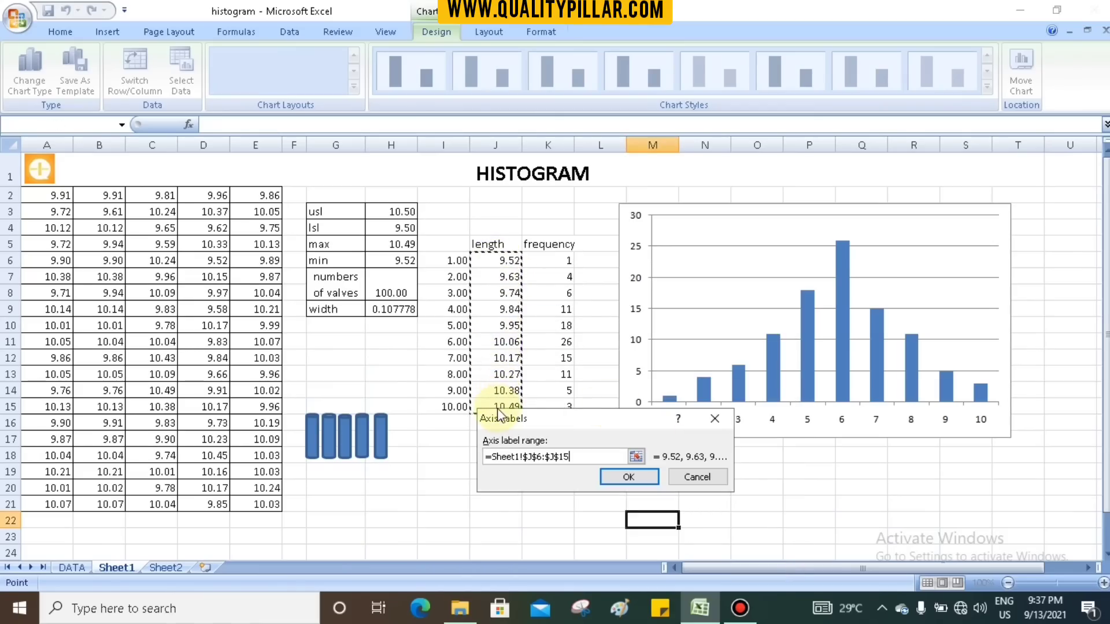
click(645, 478)
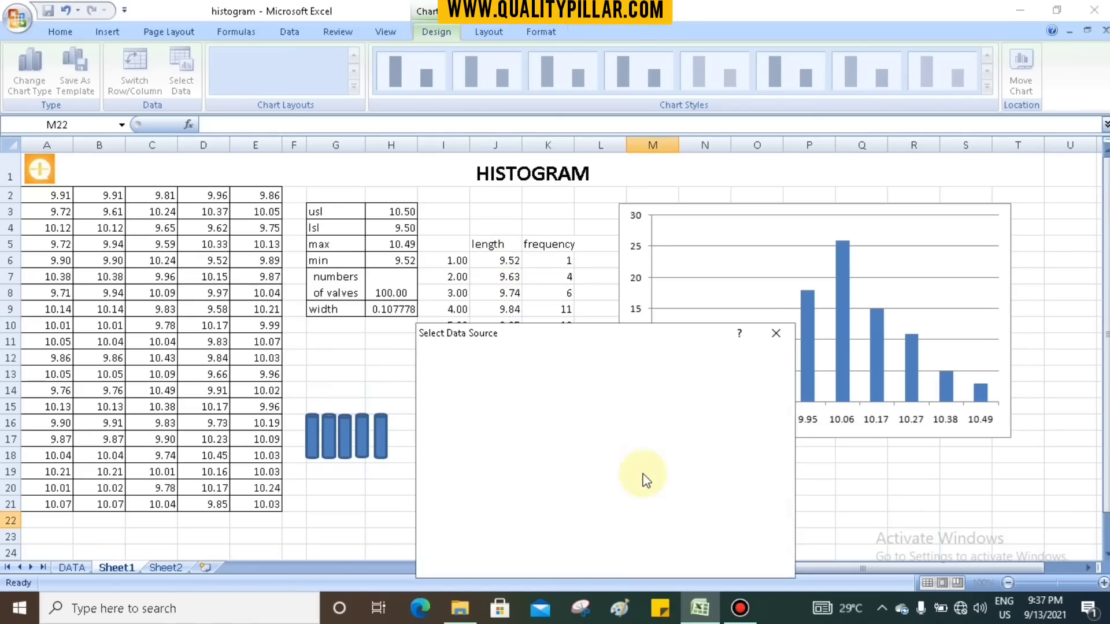
click(689, 562)
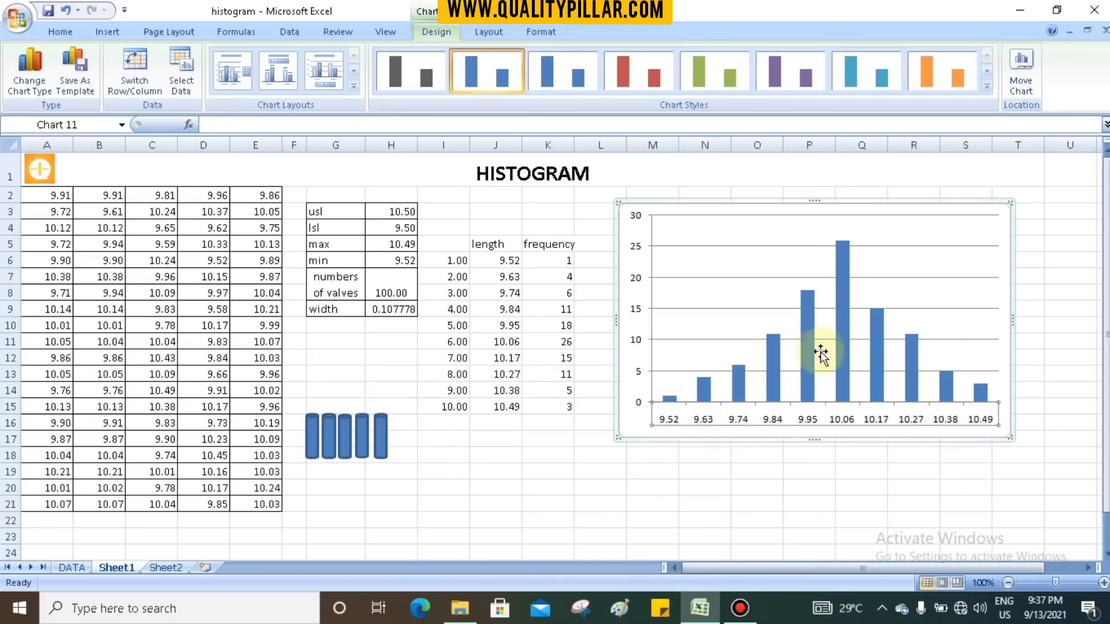
- Reduce the gap width of the column series to 0% so the bars touch each other
click(847, 257)
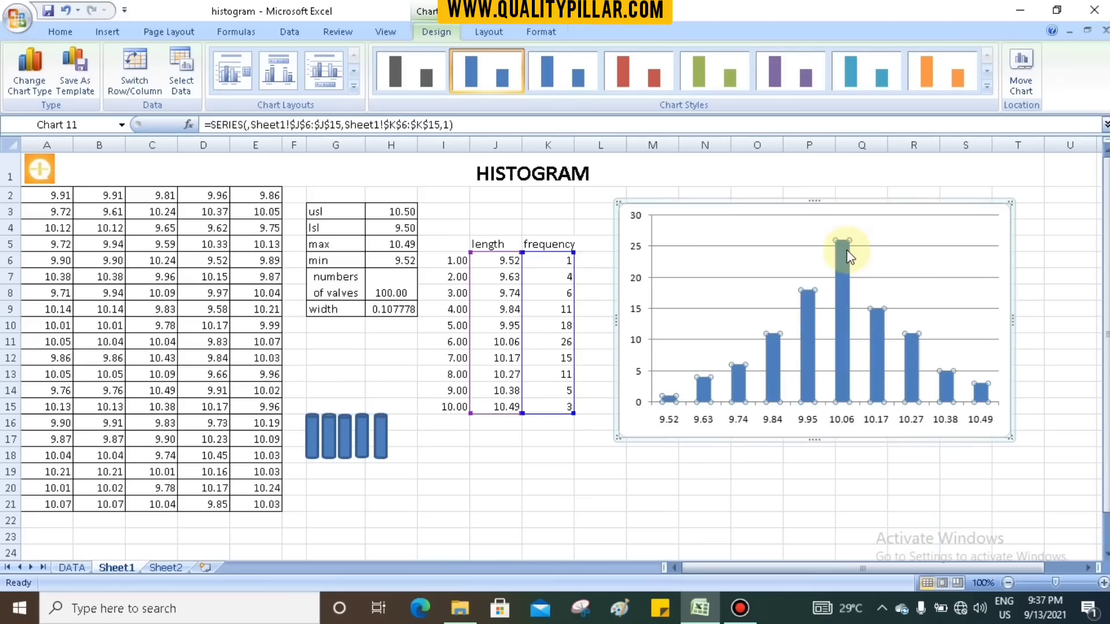
right_click(848, 257)
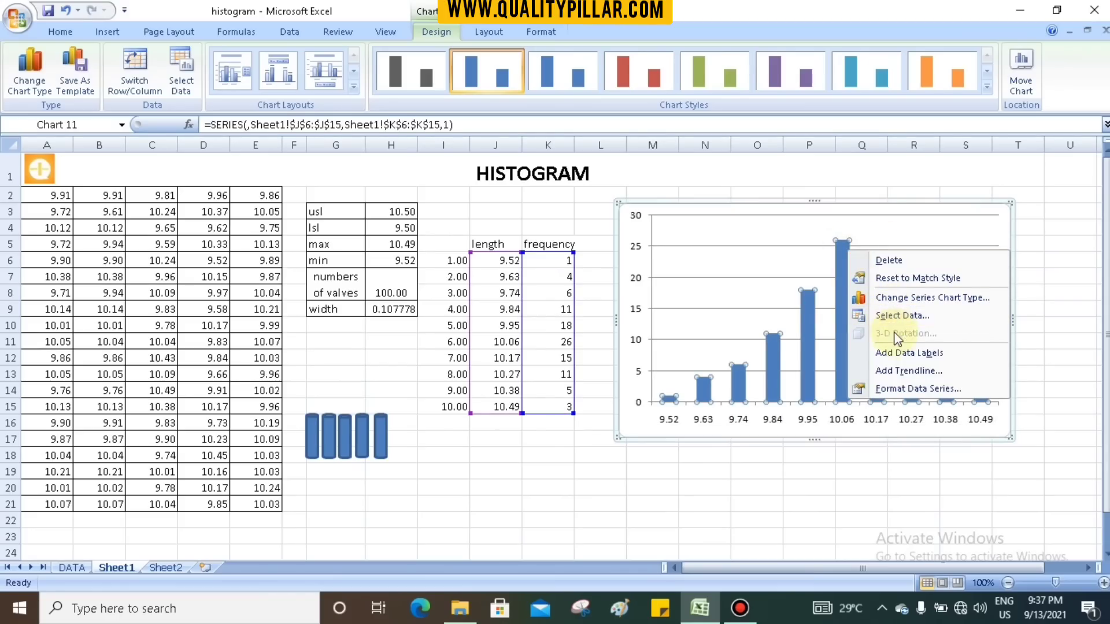
click(902, 389)
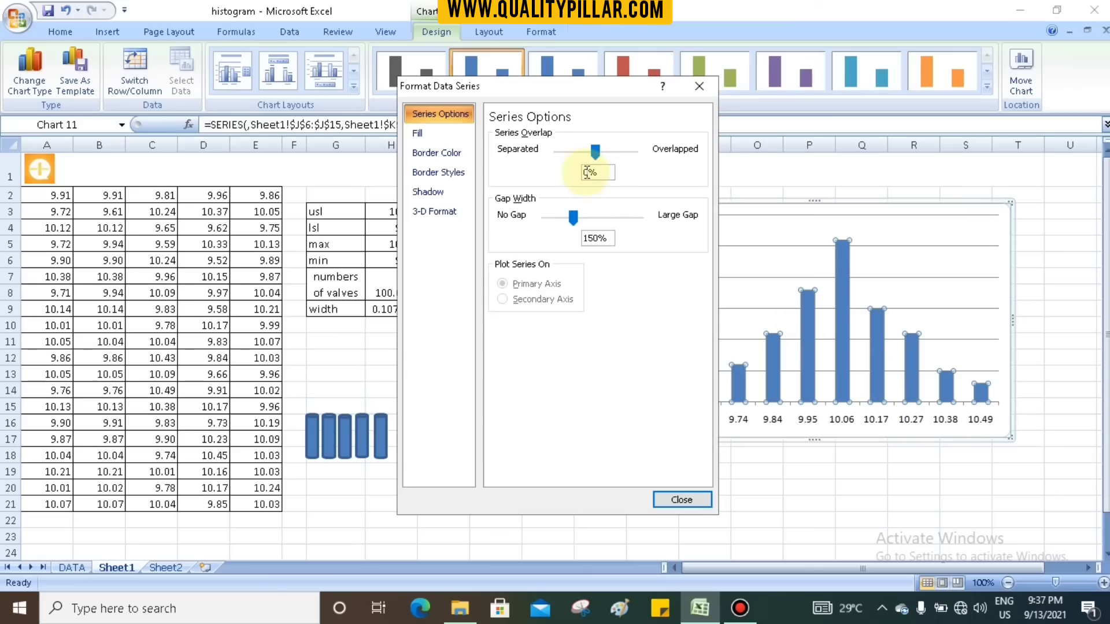
drag(572, 223, 544, 225)
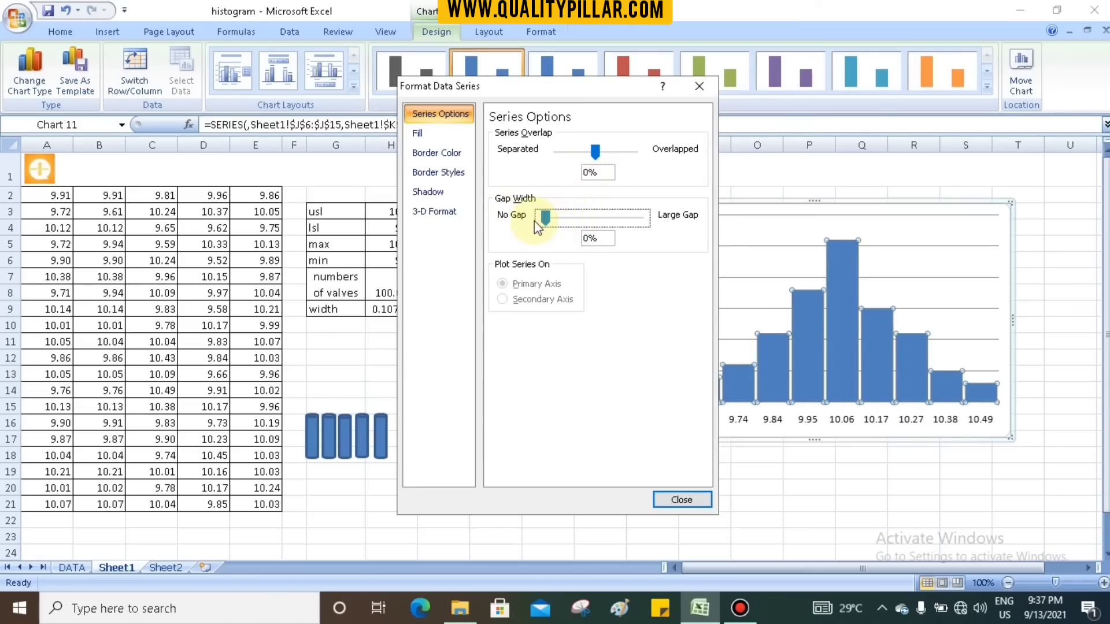
click(682, 500)
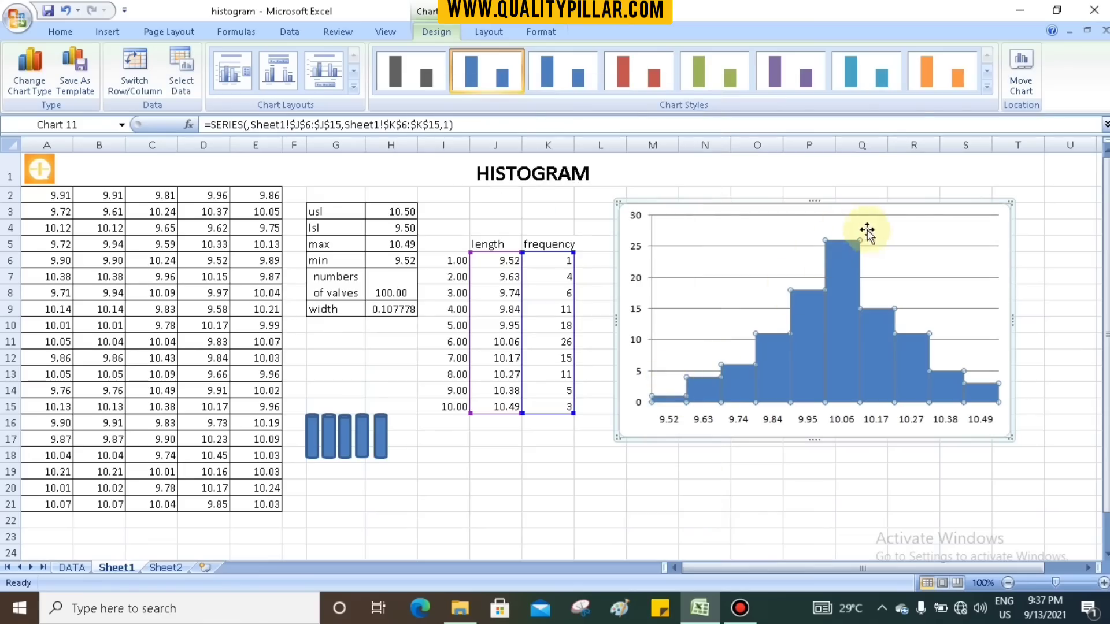
click(760, 502)
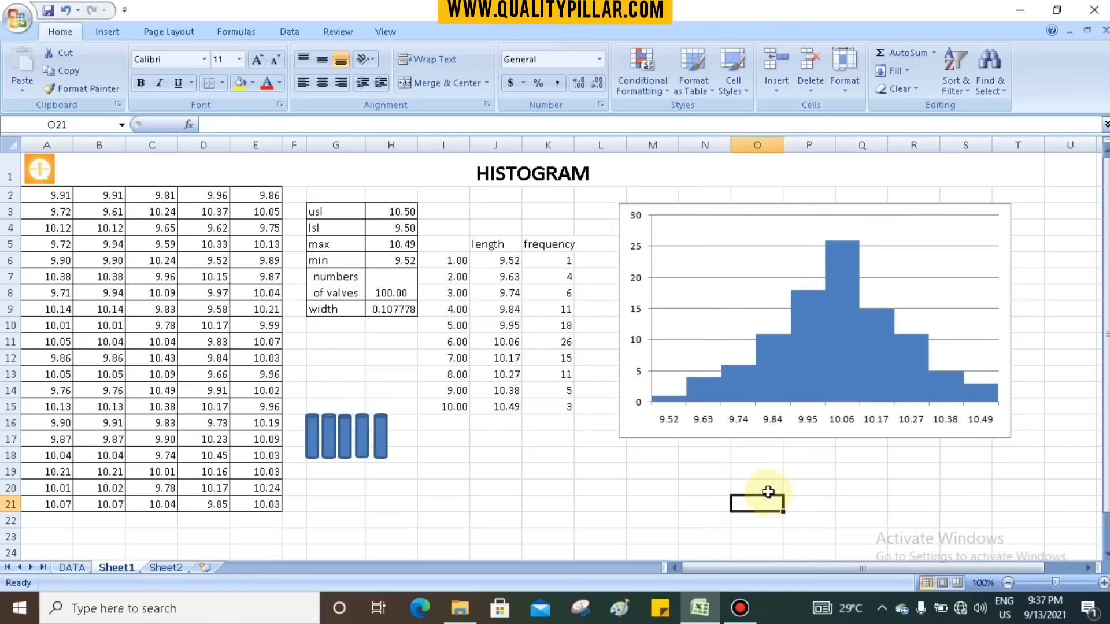
- Give the histogram bars a solid black border line
click(834, 288)
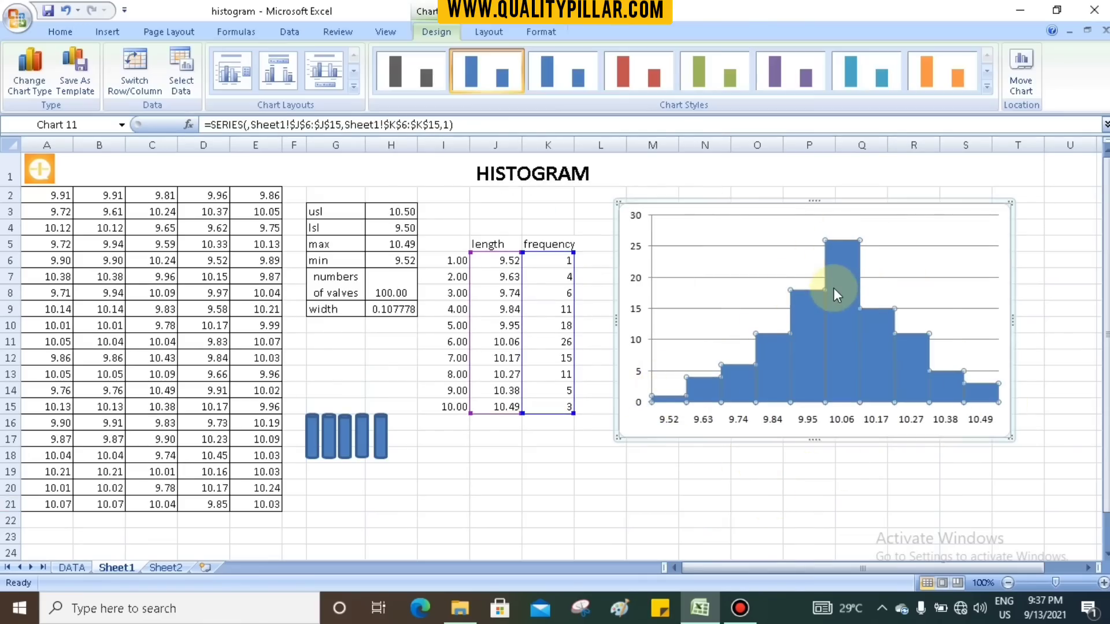
right_click(833, 288)
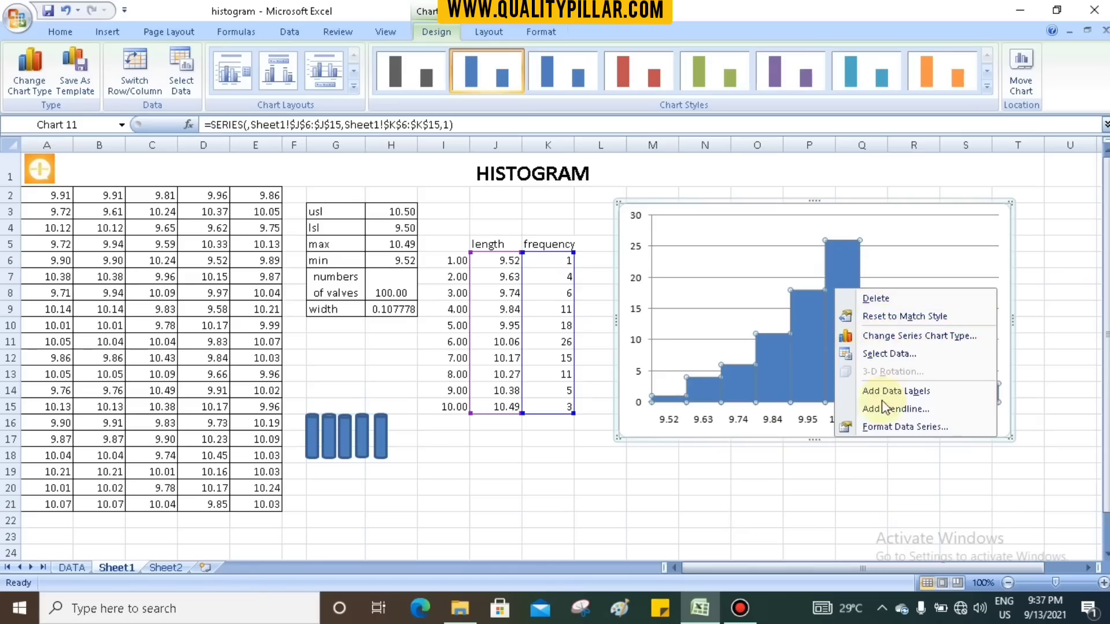
click(883, 426)
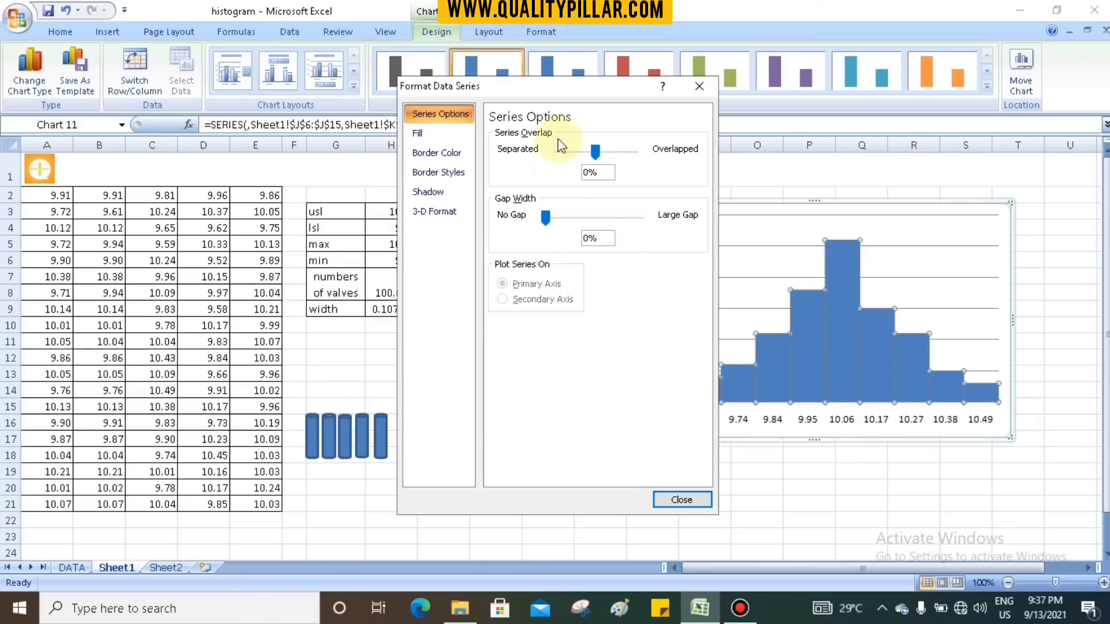
click(433, 138)
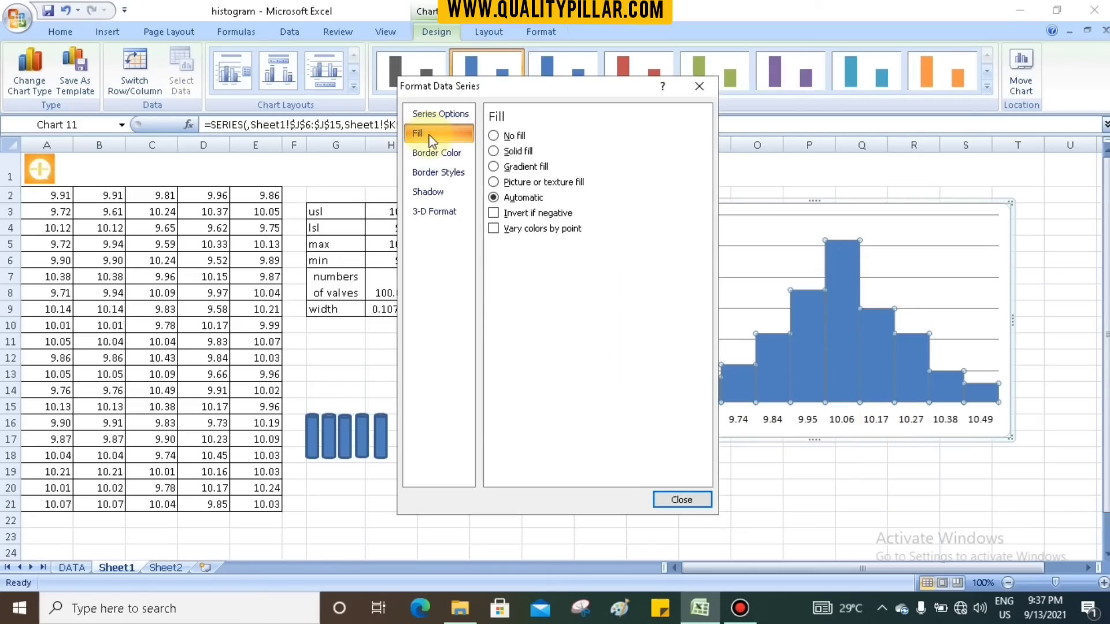
click(446, 160)
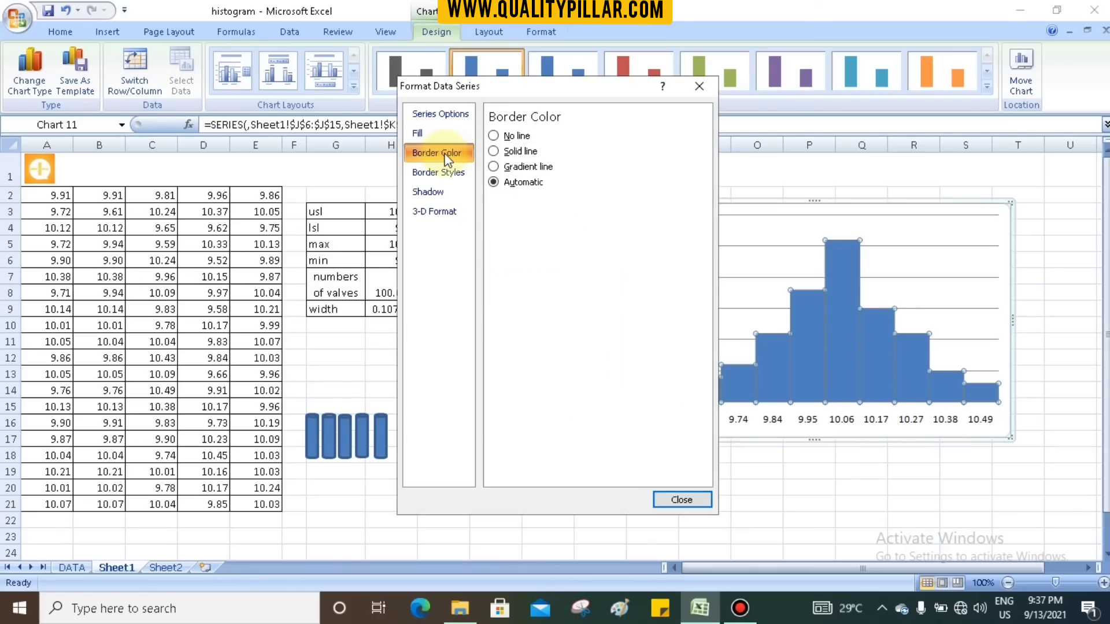
click(497, 152)
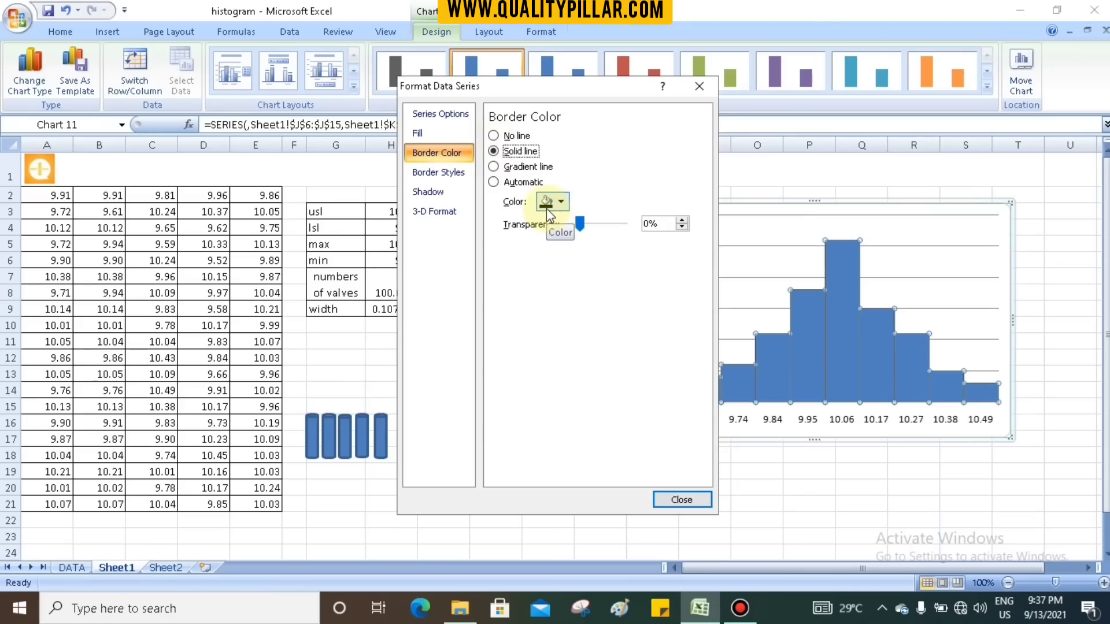
click(547, 208)
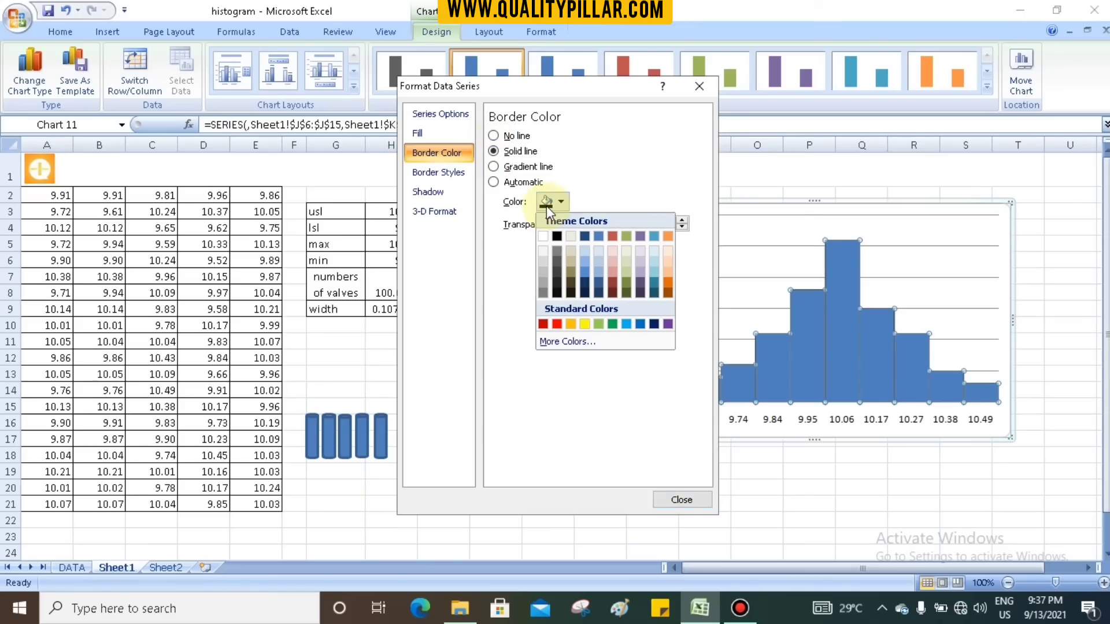
click(557, 236)
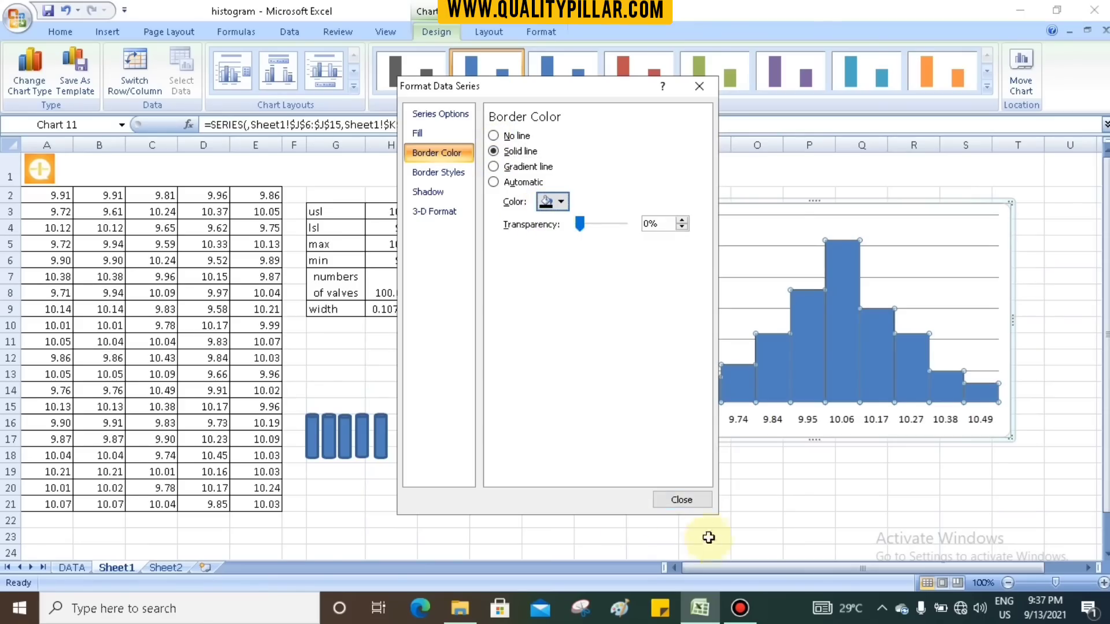
click(682, 500)
click(723, 486)
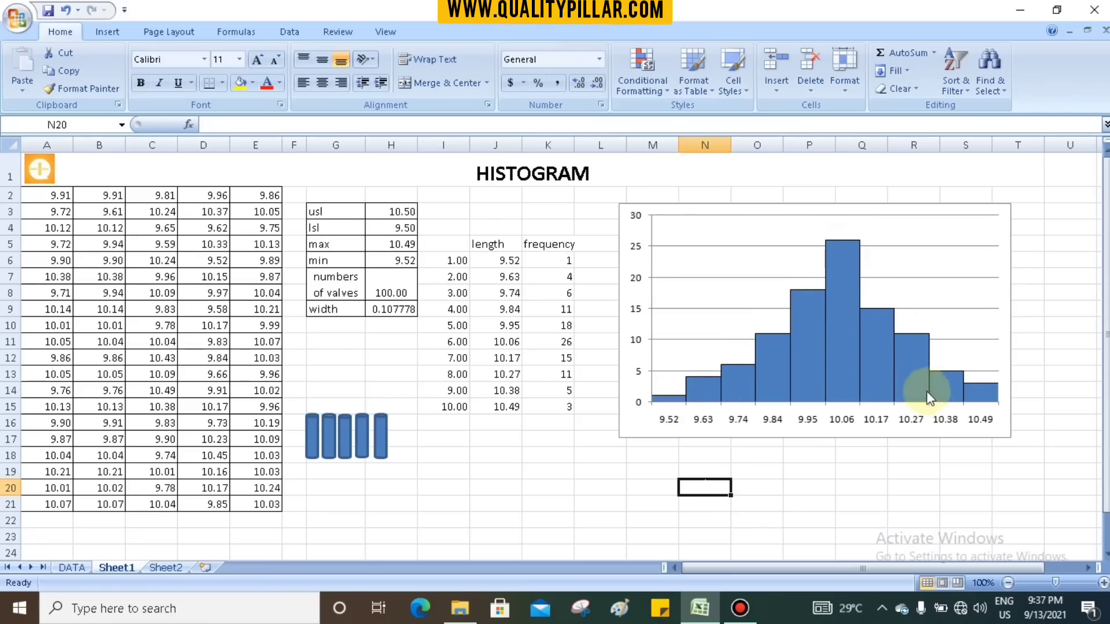
- Switch to the open PowerPoint presentation on the 7qc tools
click(902, 468)
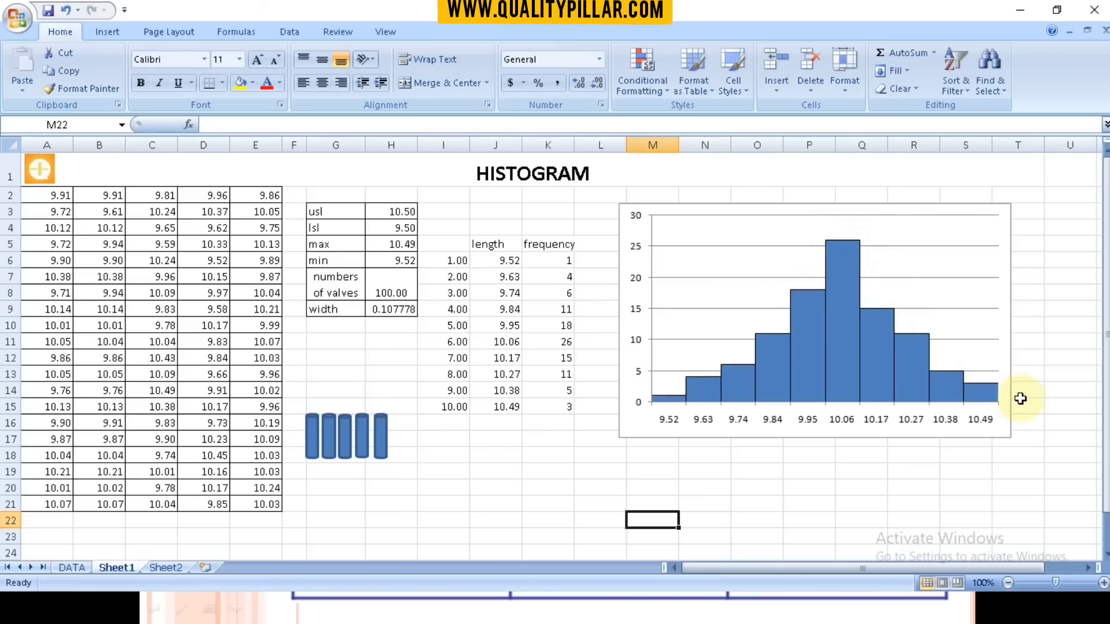
key(alt+Tab)
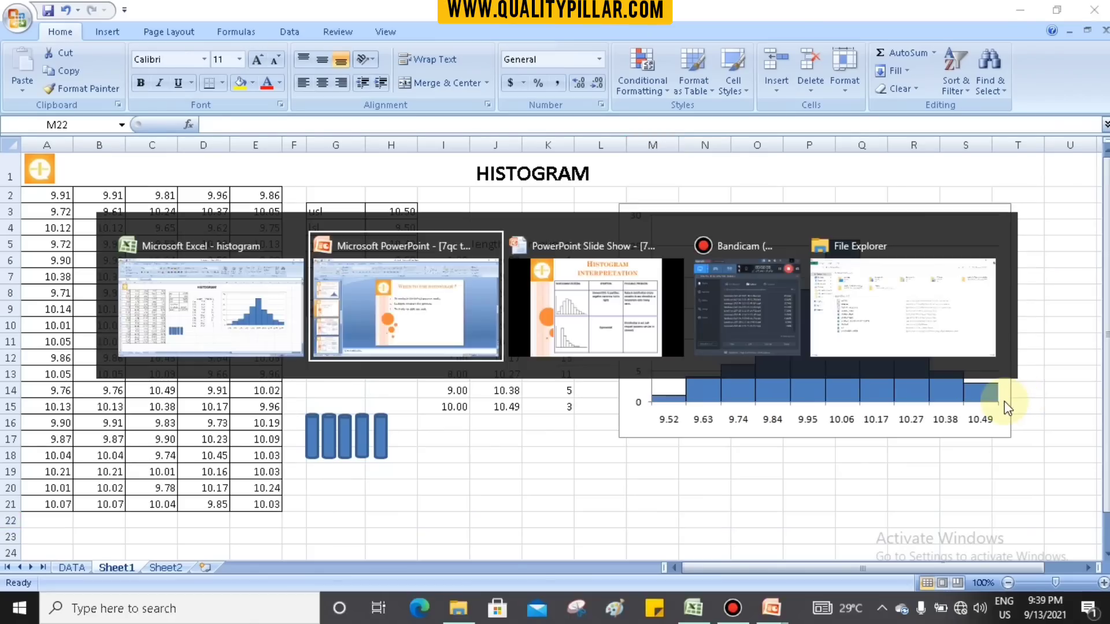